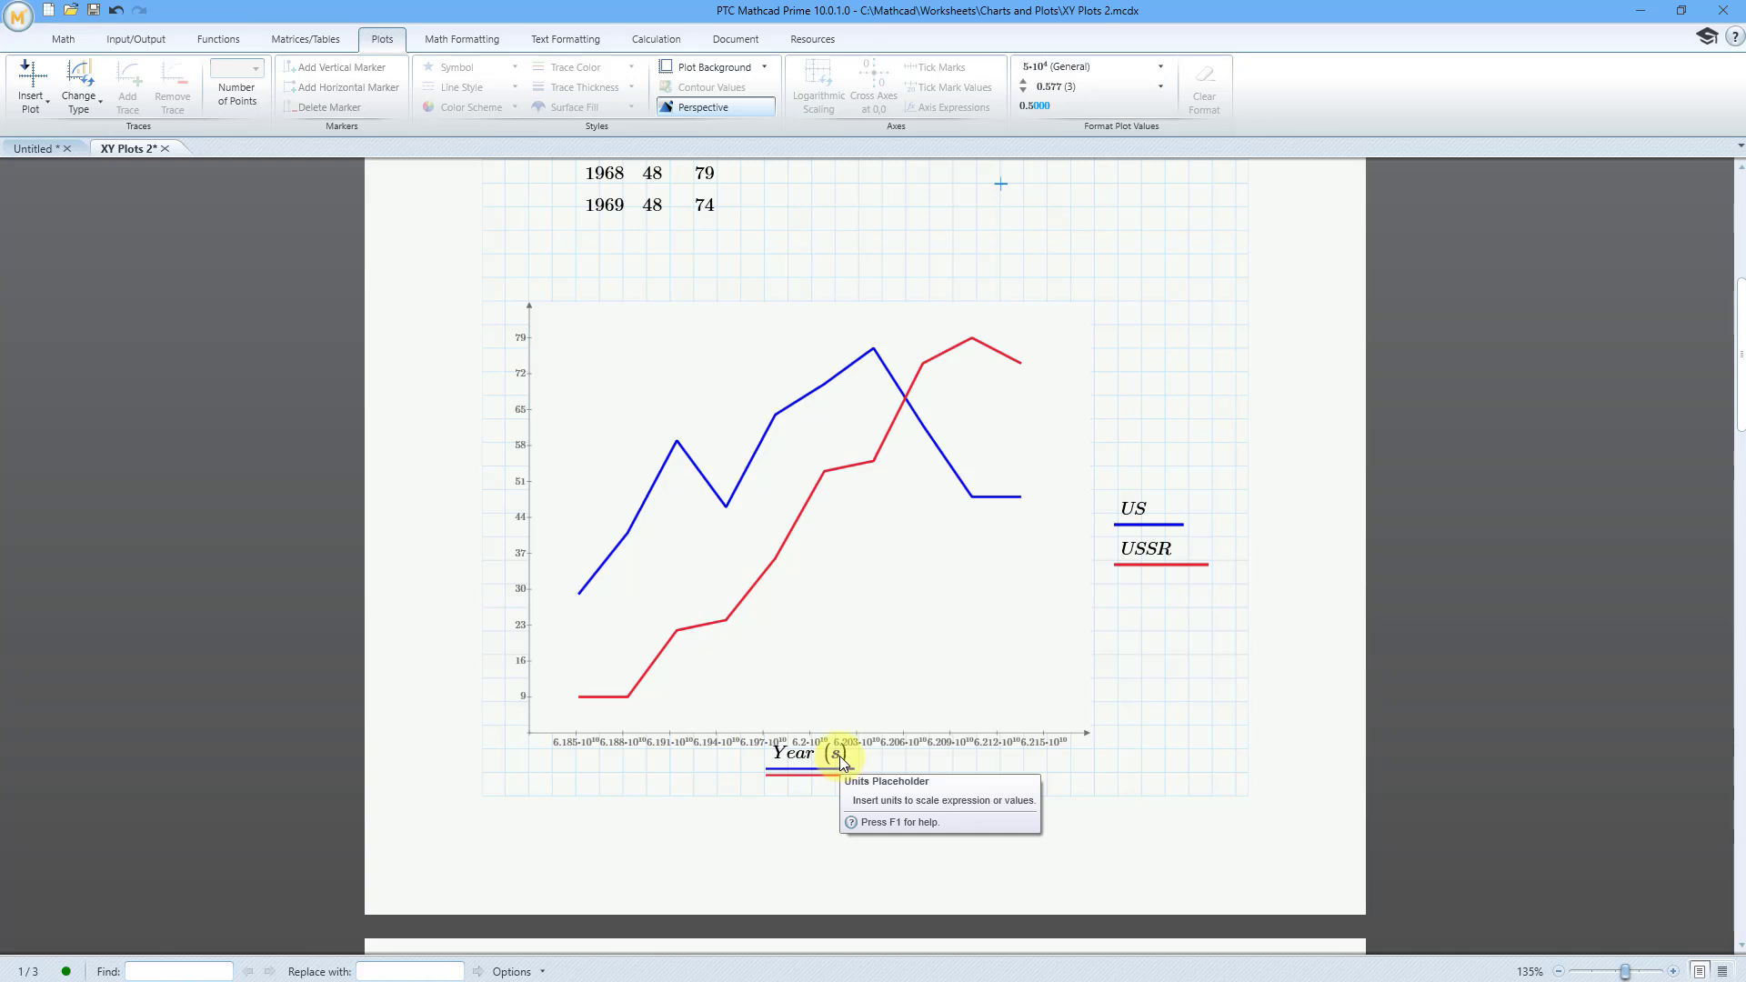
Step: Replace the unit of the plot's Year axis with yr
{"action": "left_click", "coordinate": [838, 756]}
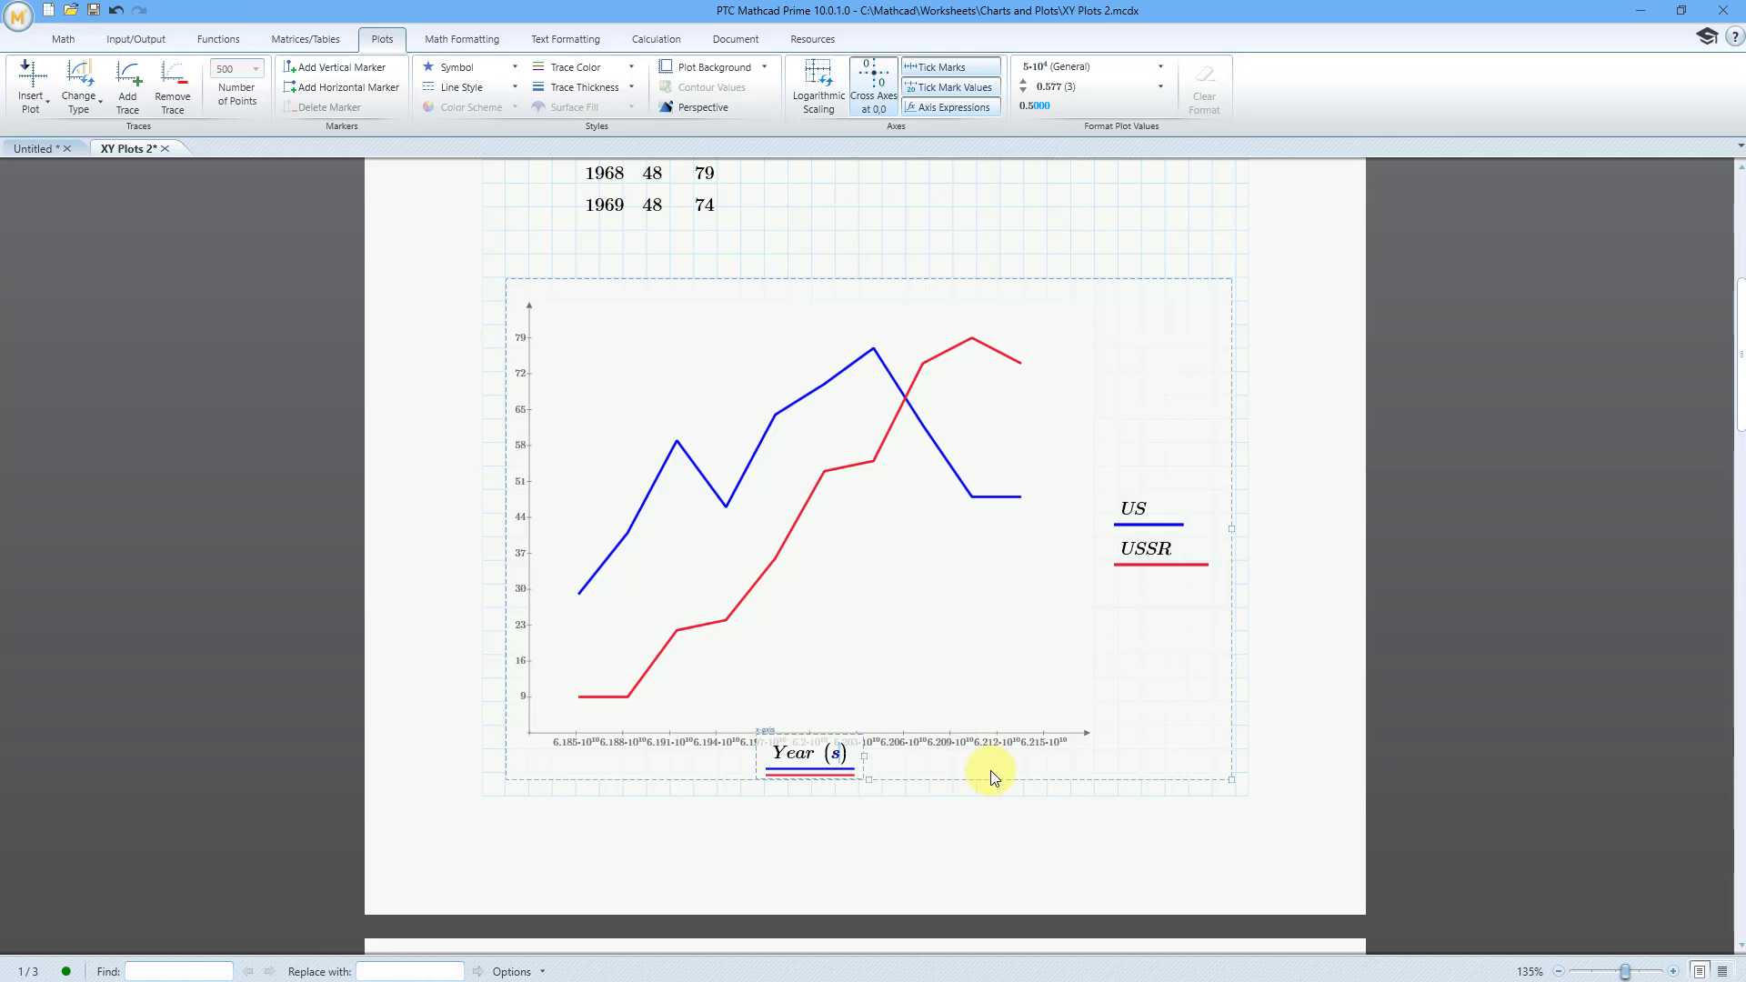
{"action": "key", "text": "BackSpace"}
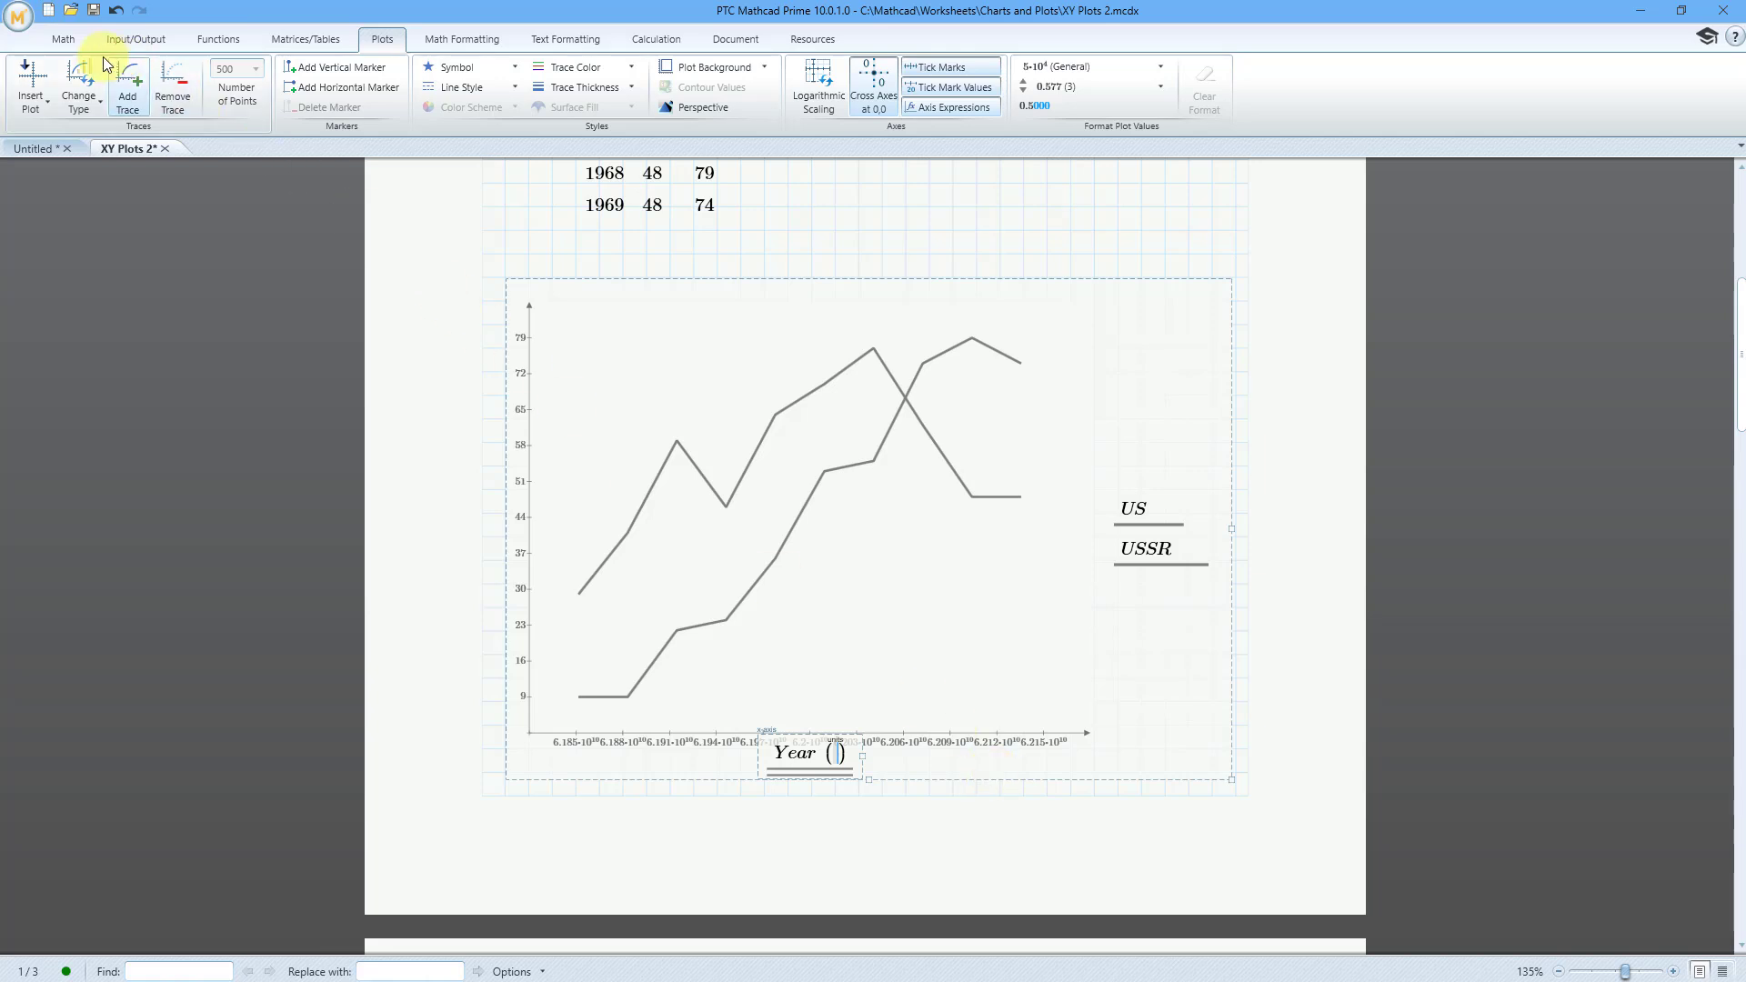
{"action": "left_click", "coordinate": [72, 41]}
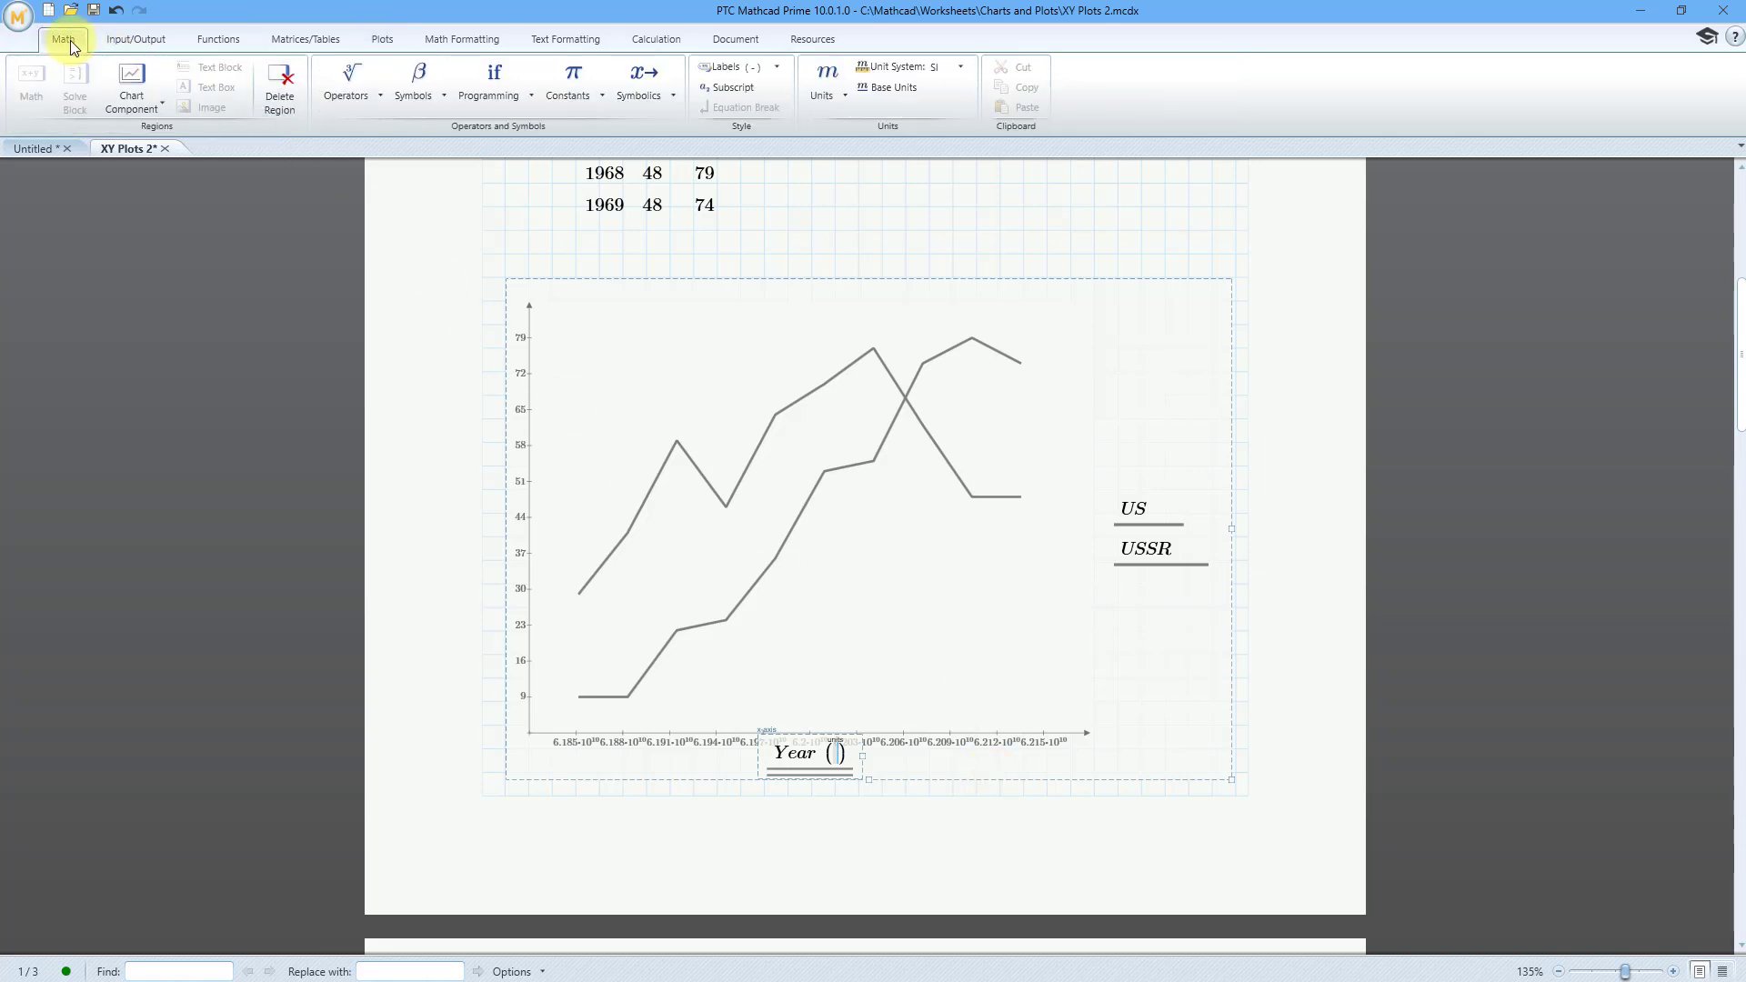
{"action": "left_click", "coordinate": [839, 99]}
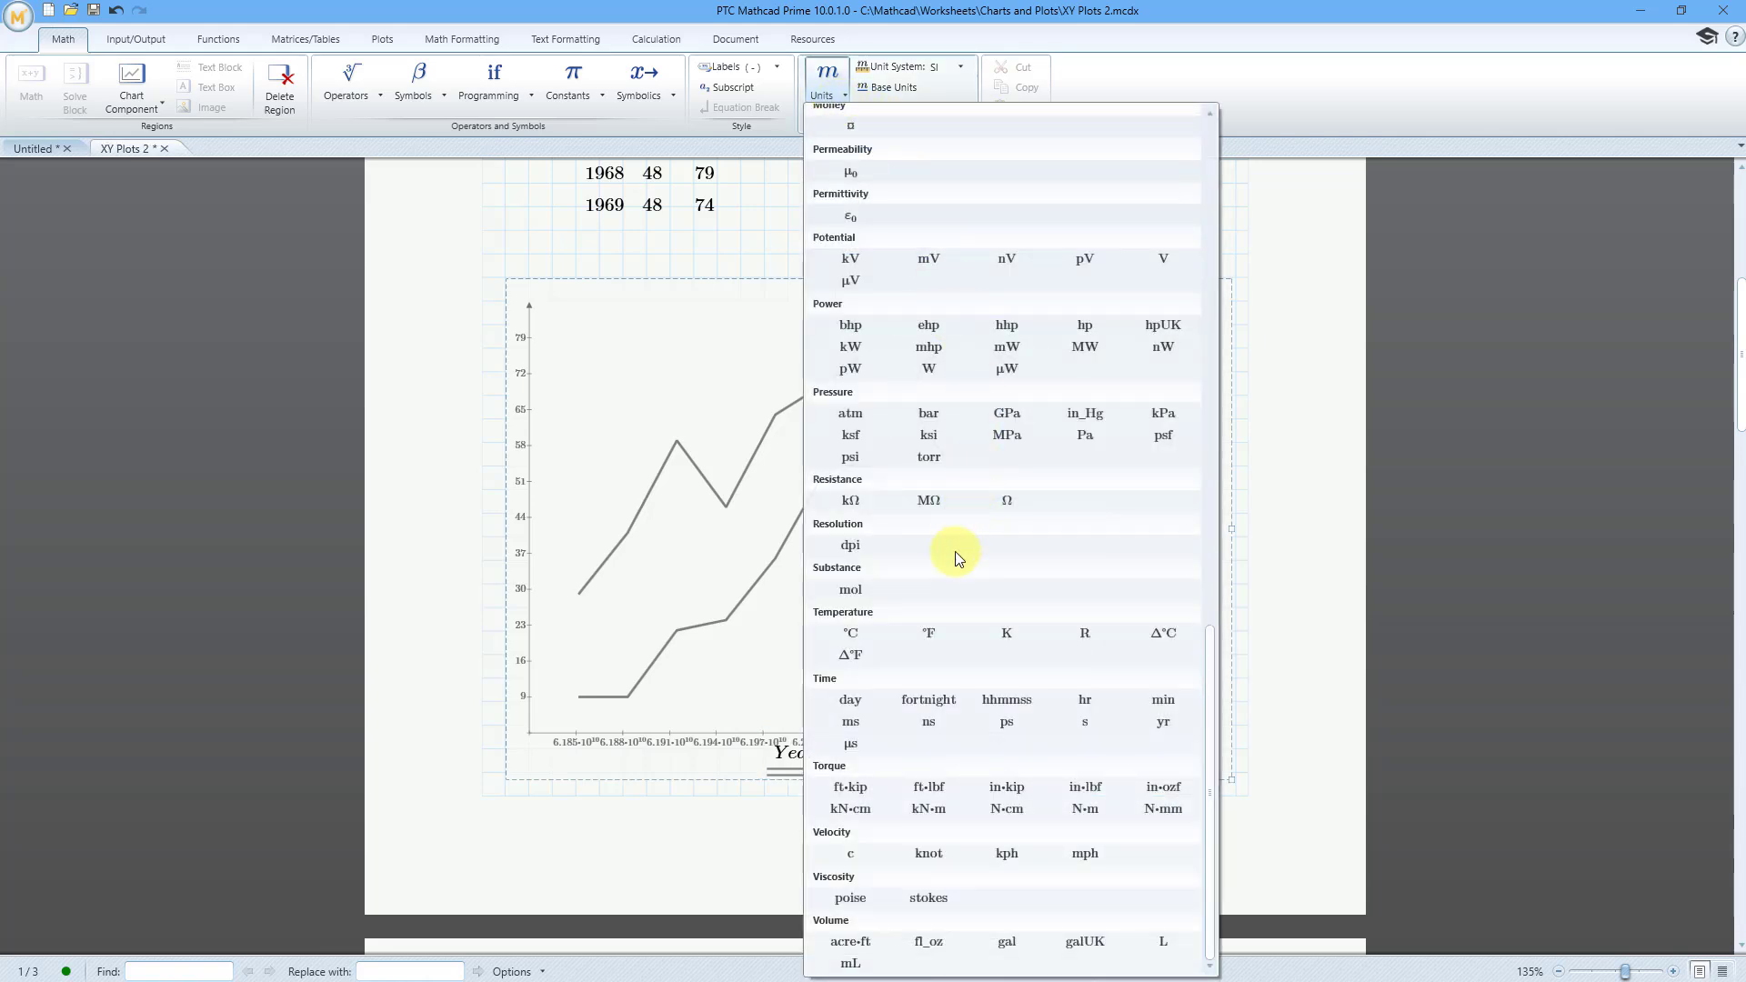
{"action": "left_click", "coordinate": [1164, 722]}
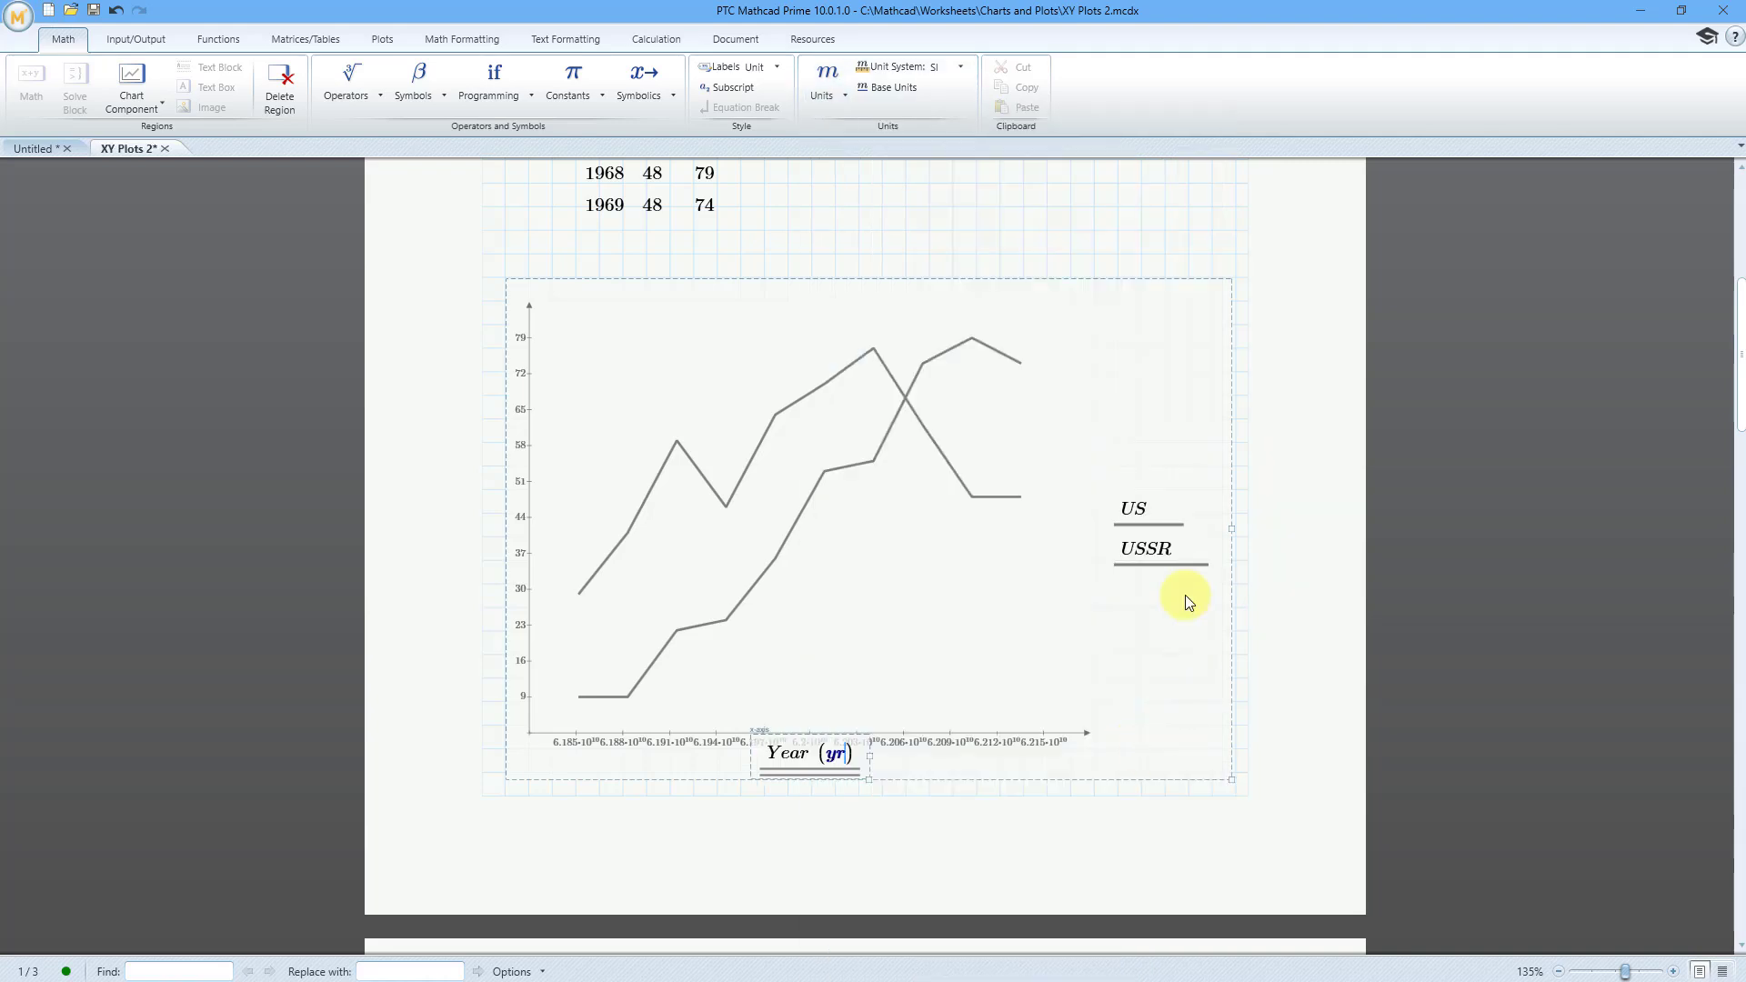
{"action": "left_click", "coordinate": [1054, 229]}
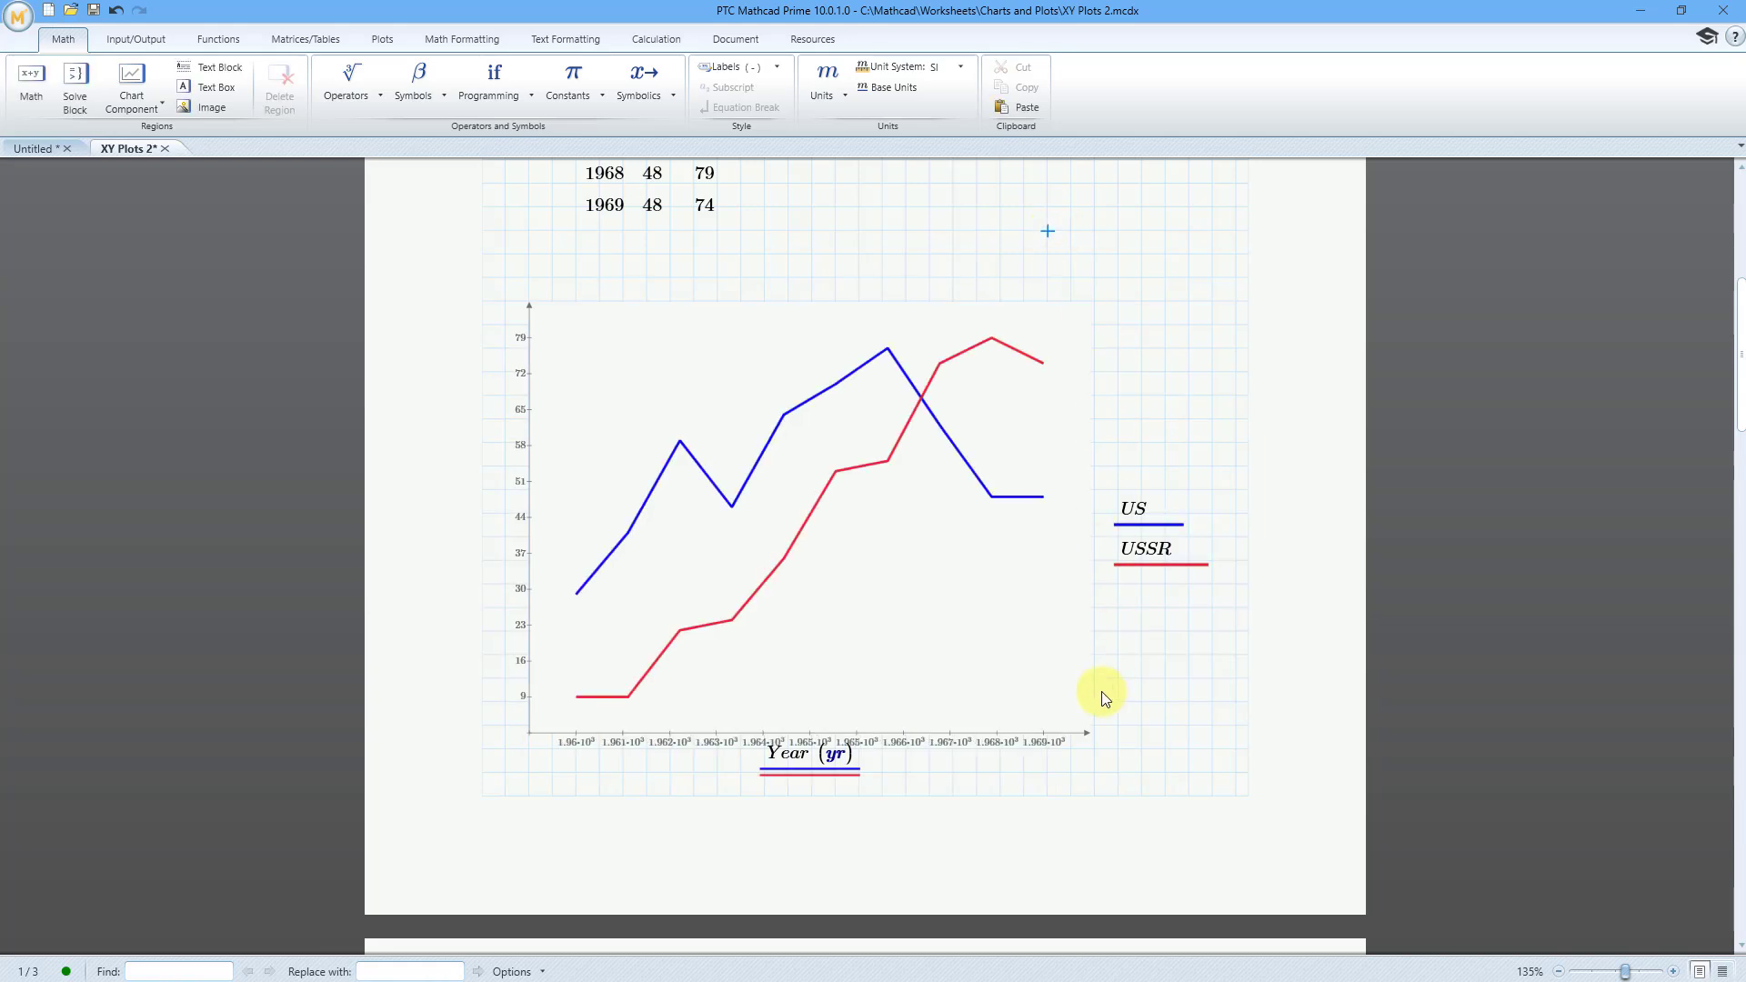
Step: Set the result format of the Year axis tick values to Decimal
{"action": "mouse_move", "coordinate": [1063, 748]}
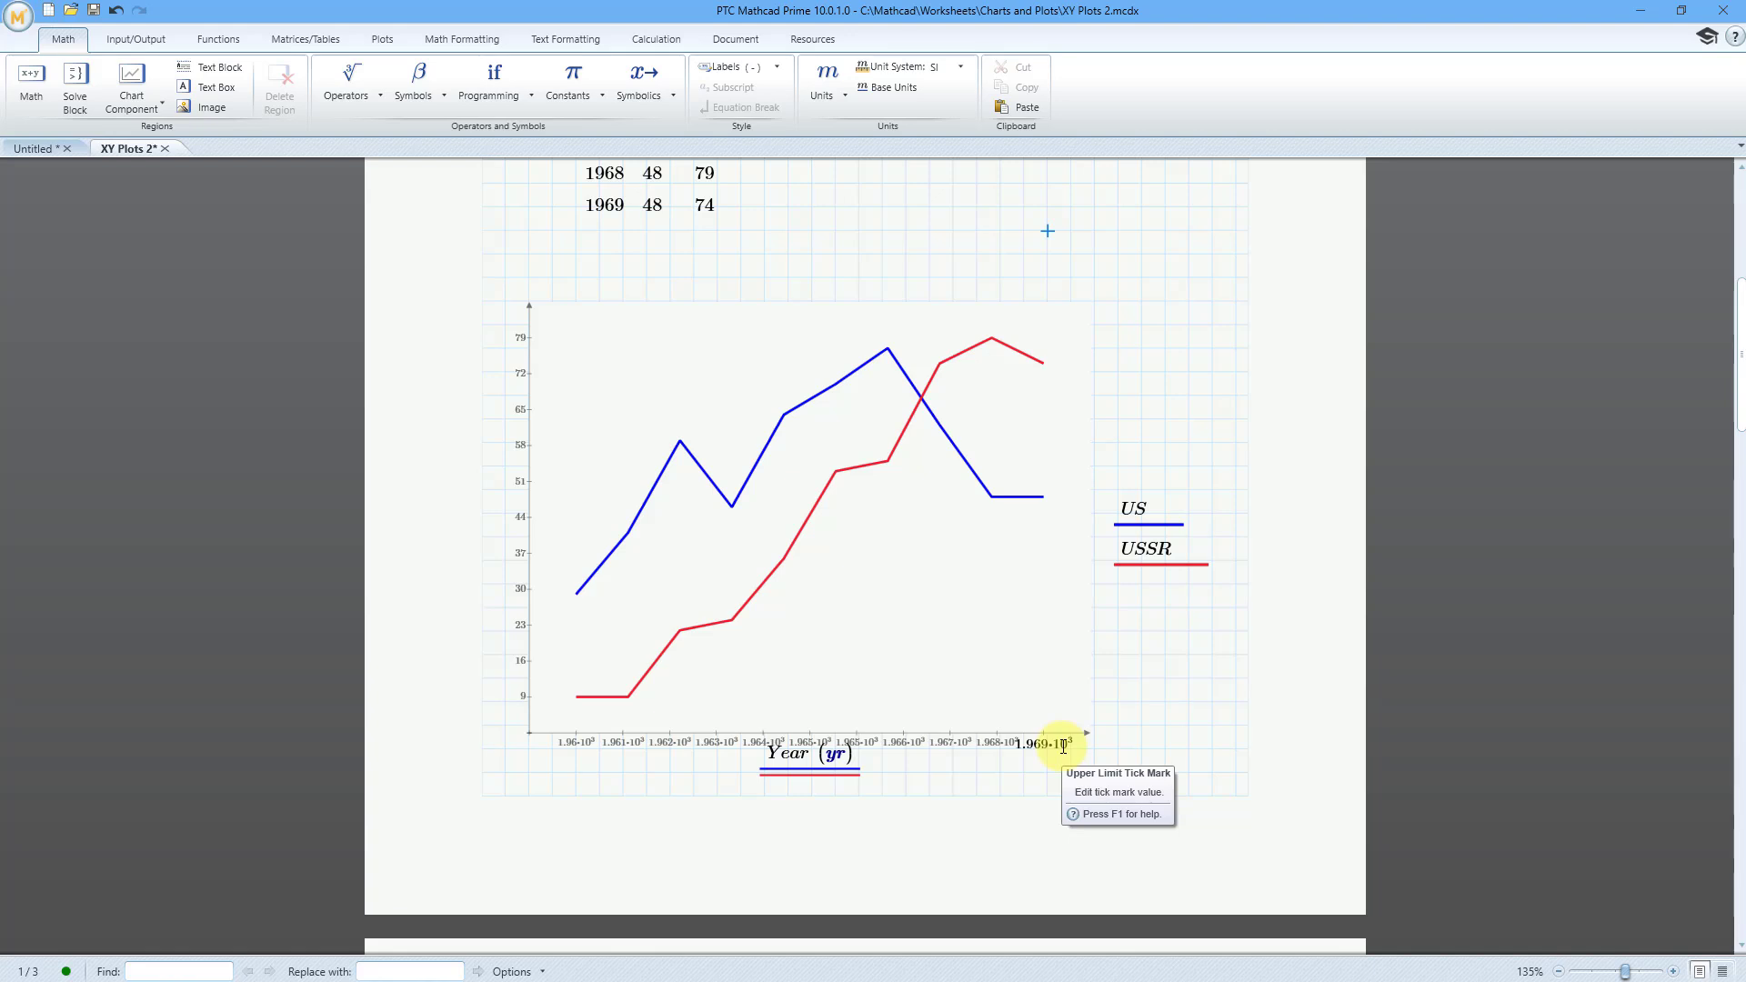
{"action": "left_click", "coordinate": [1063, 746]}
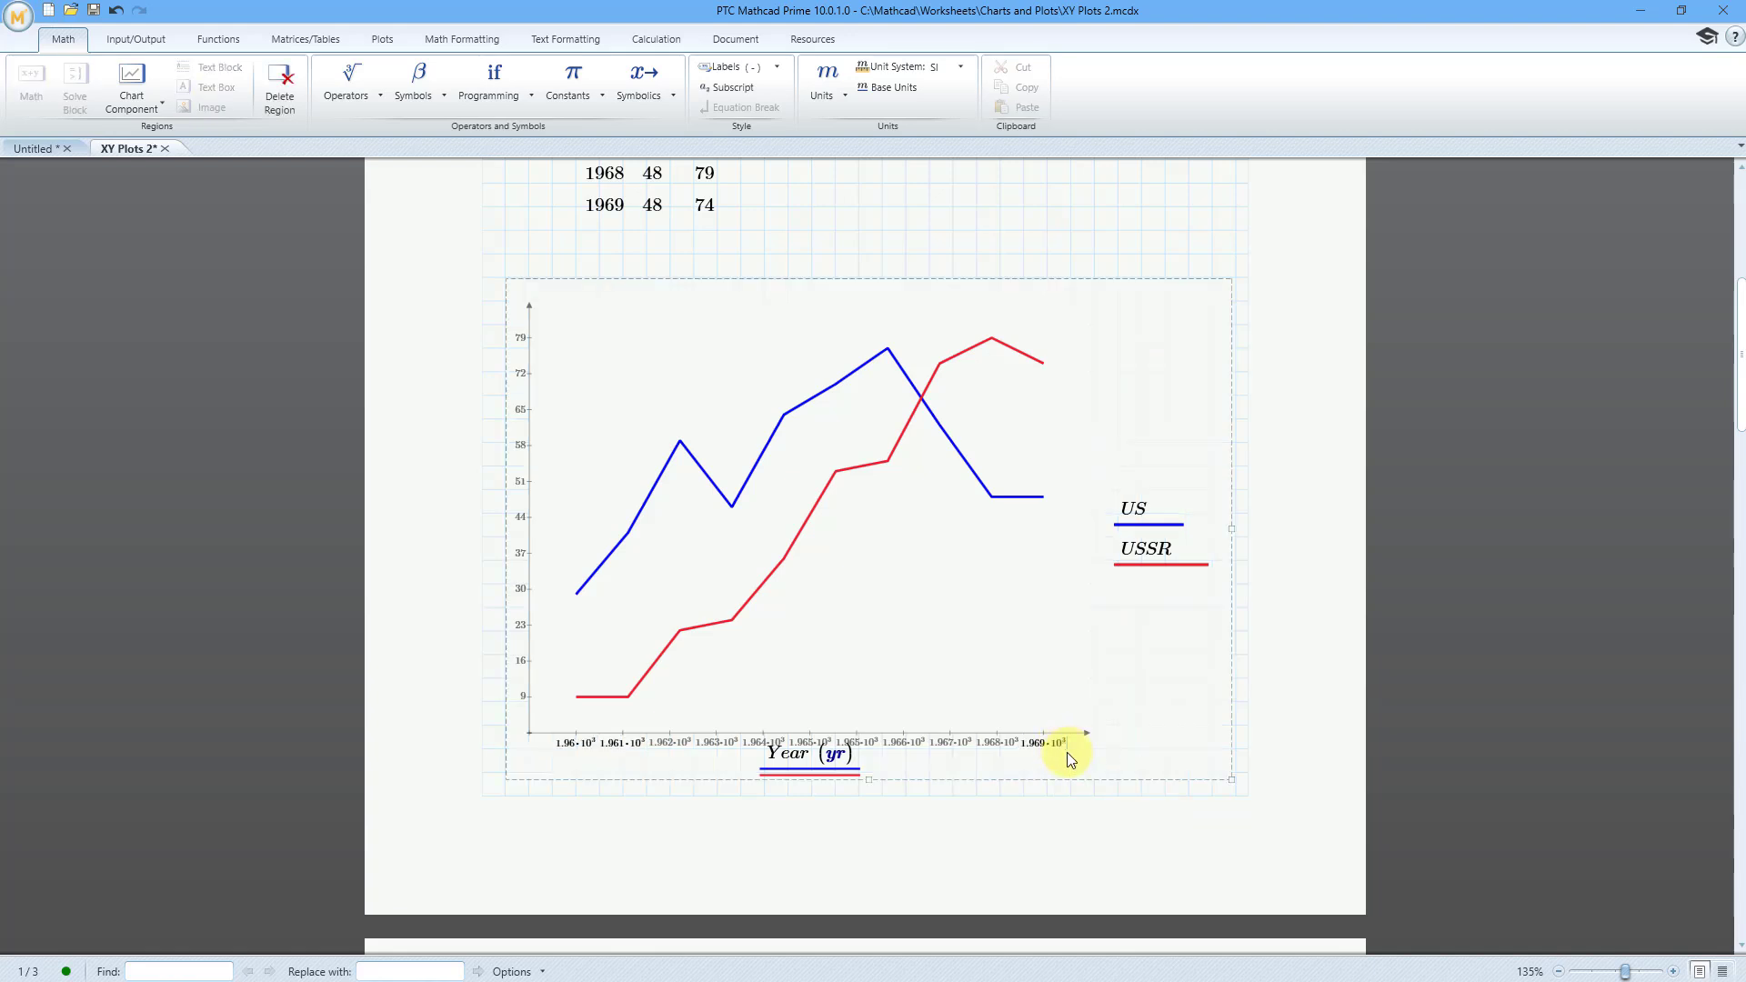
{"action": "left_click", "coordinate": [468, 40]}
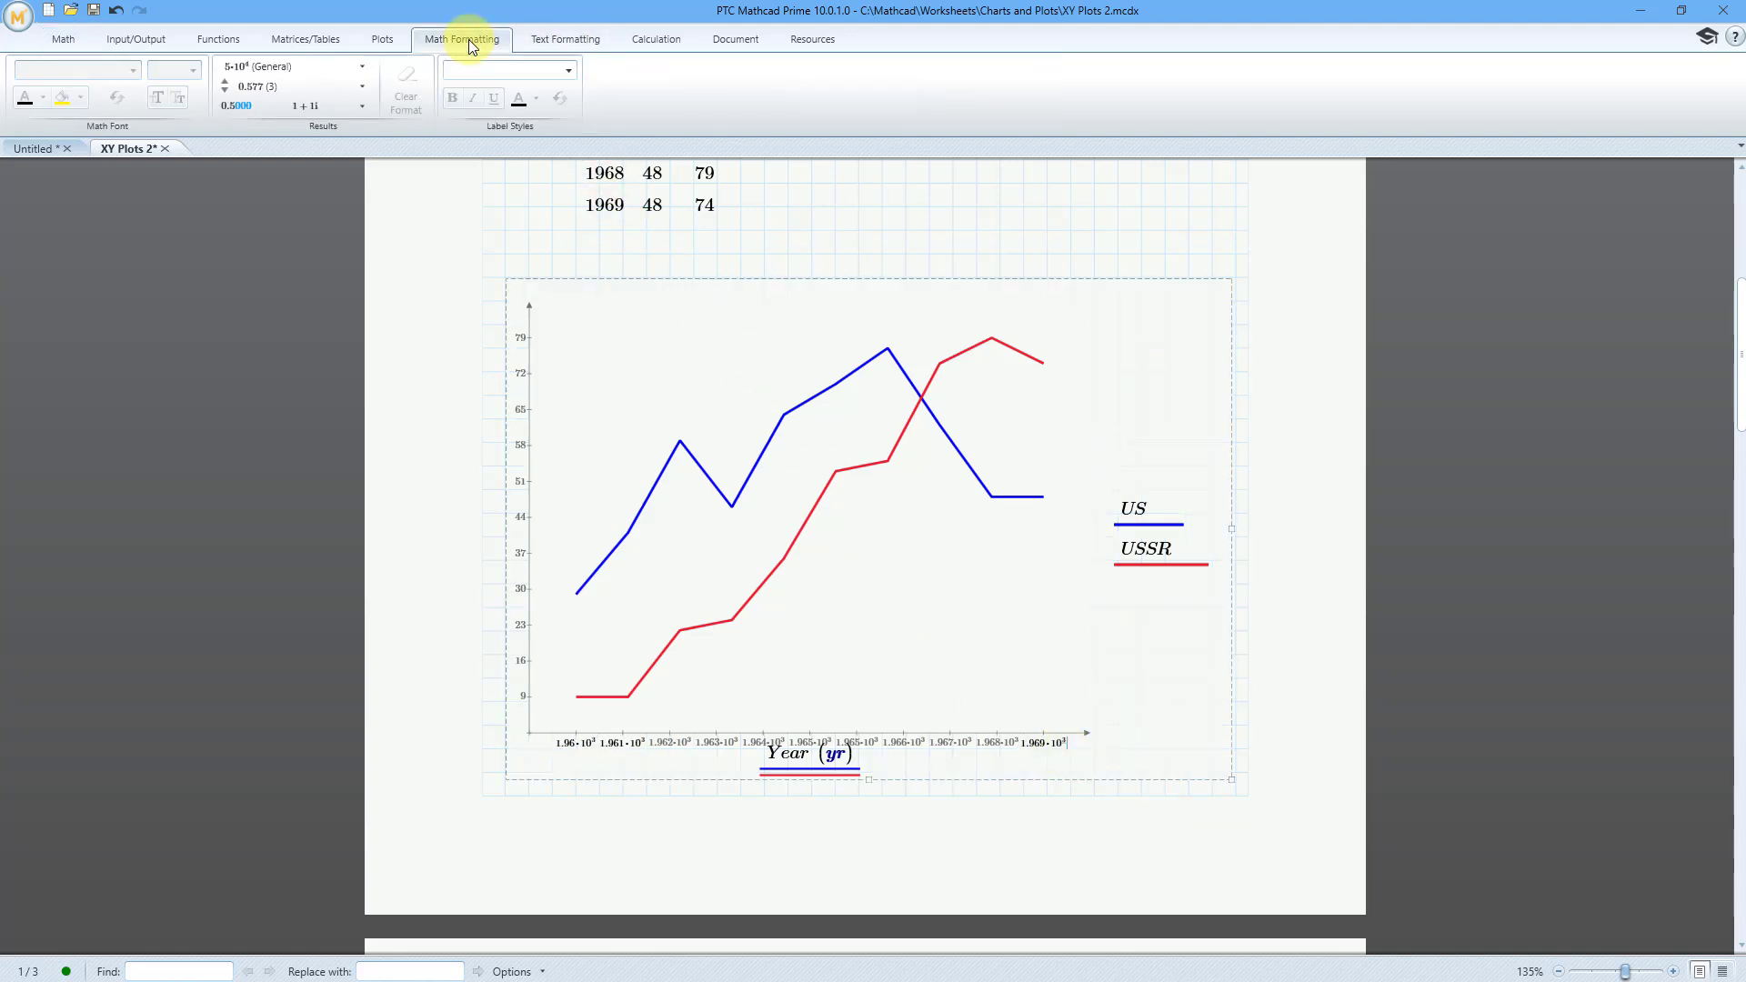
{"action": "left_click", "coordinate": [361, 68]}
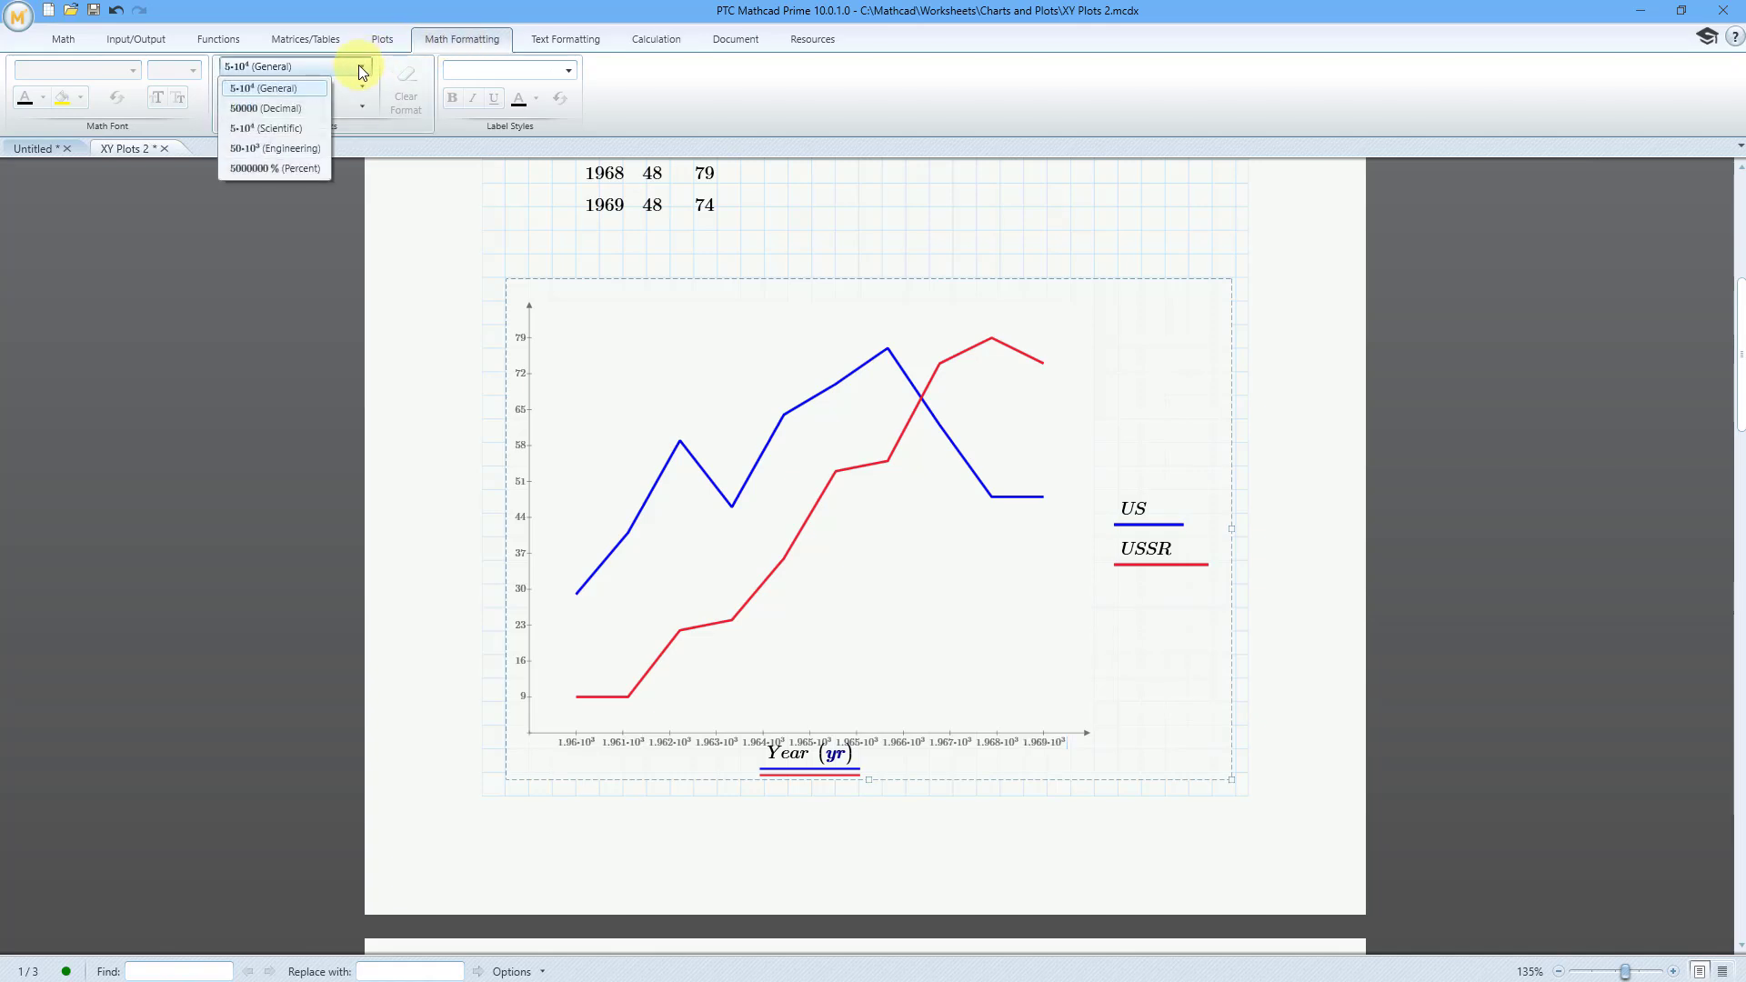
{"action": "left_click", "coordinate": [290, 109]}
{"action": "left_click", "coordinate": [1082, 237]}
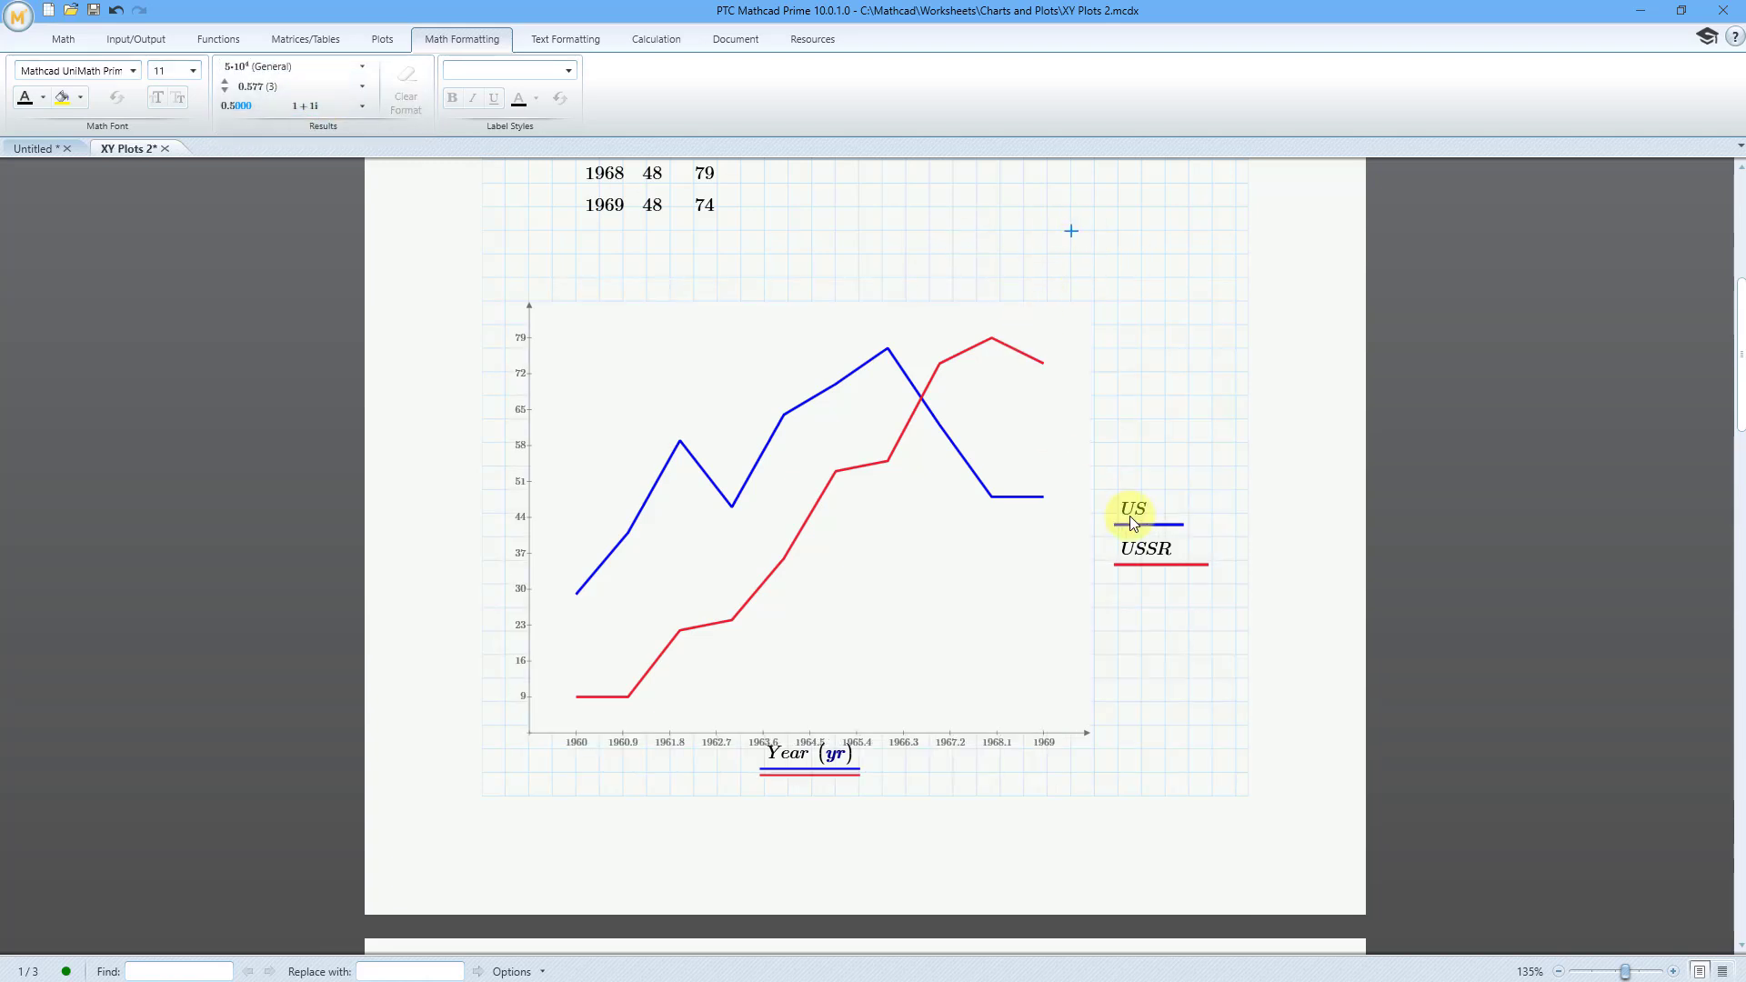
Step: Set the precision of the Year axis tick values to 0 decimal places
{"action": "left_click", "coordinate": [1052, 745]}
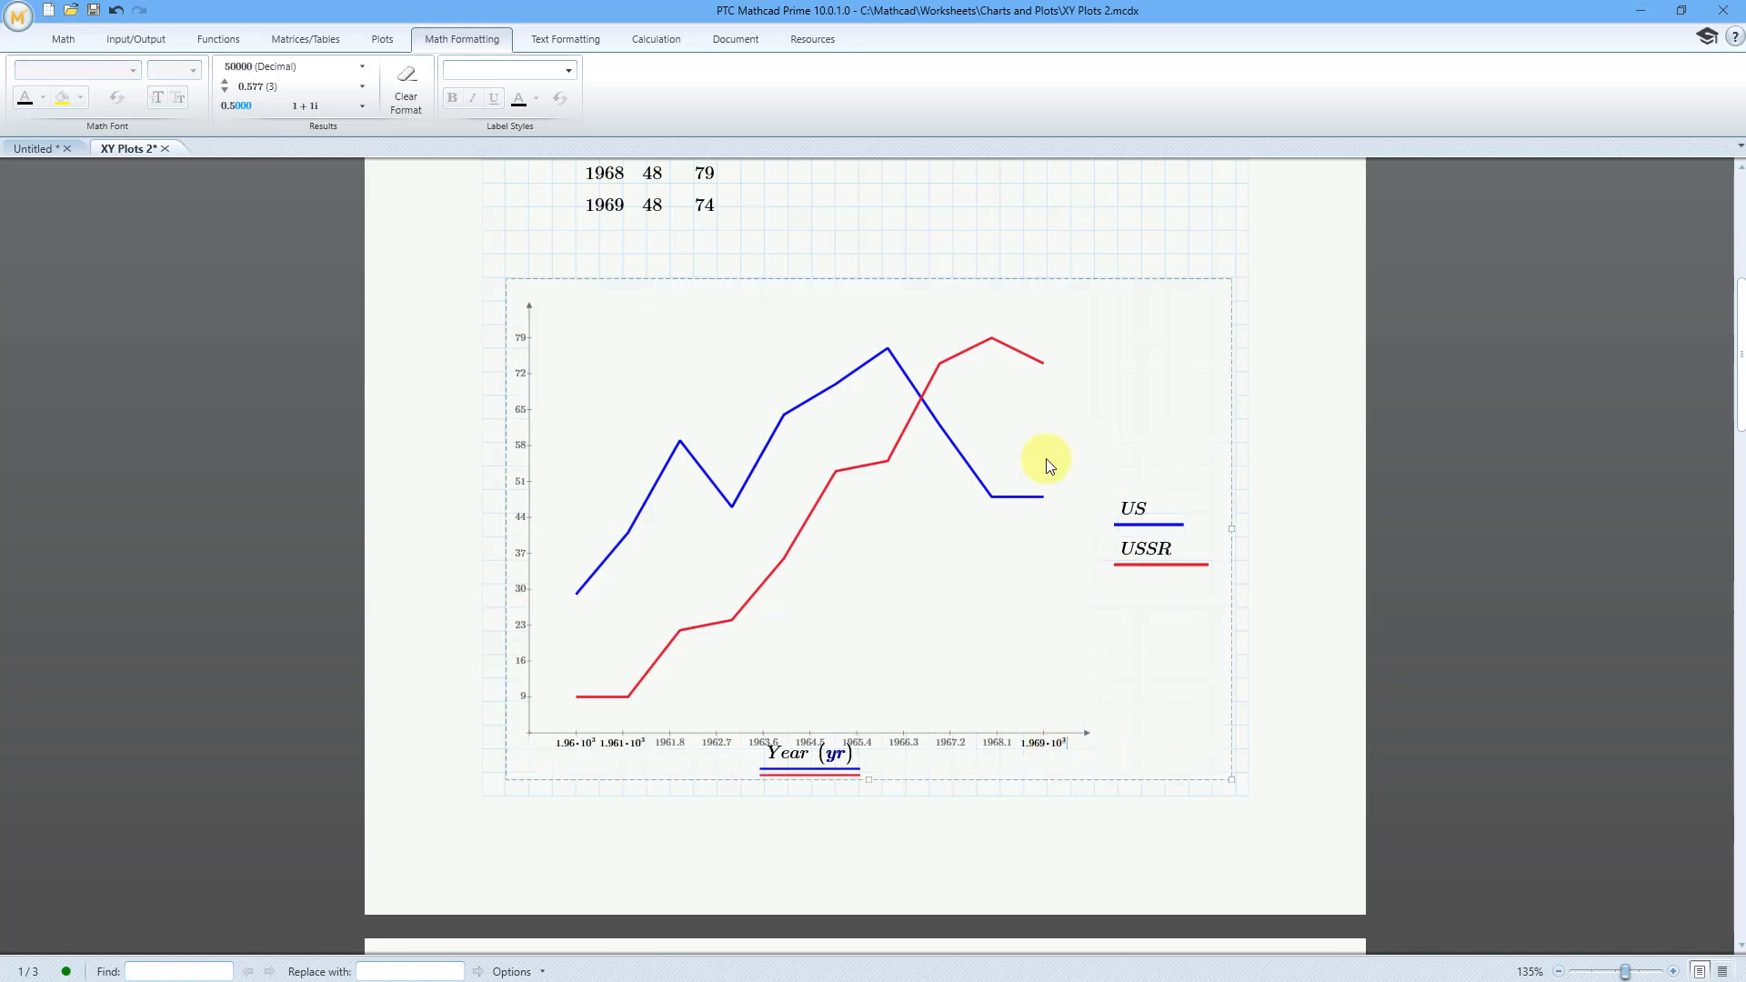
{"action": "left_click", "coordinate": [338, 87]}
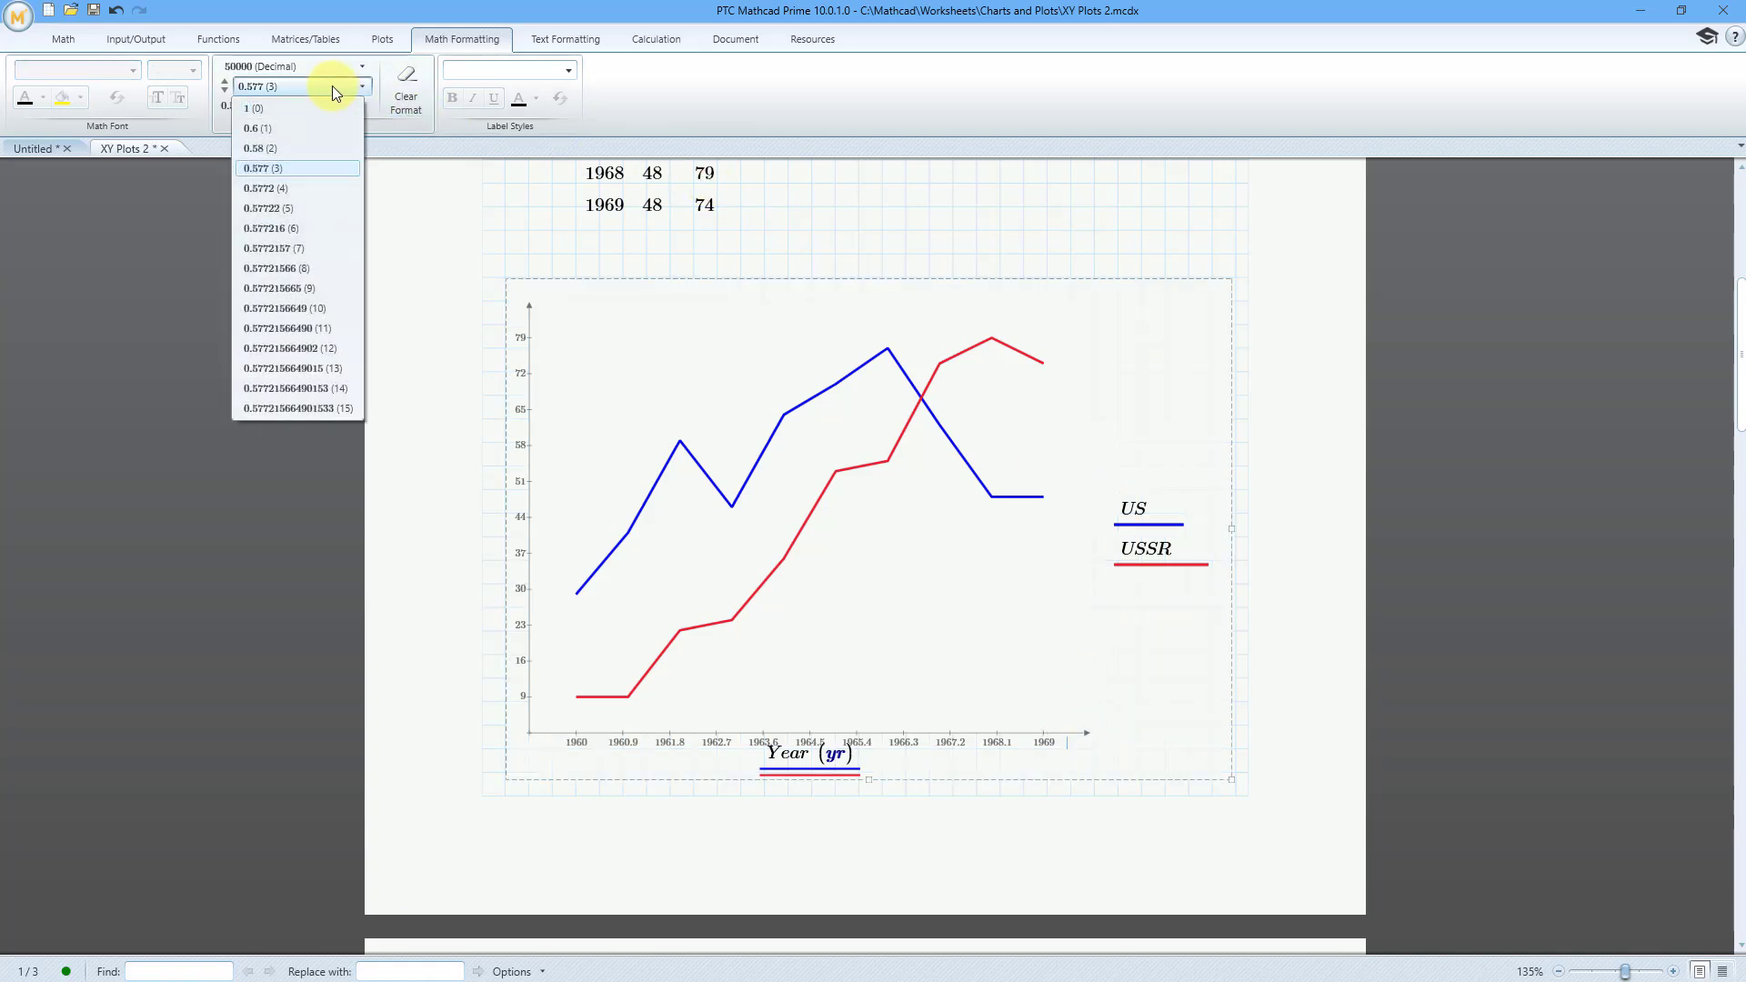
{"action": "left_click", "coordinate": [257, 110]}
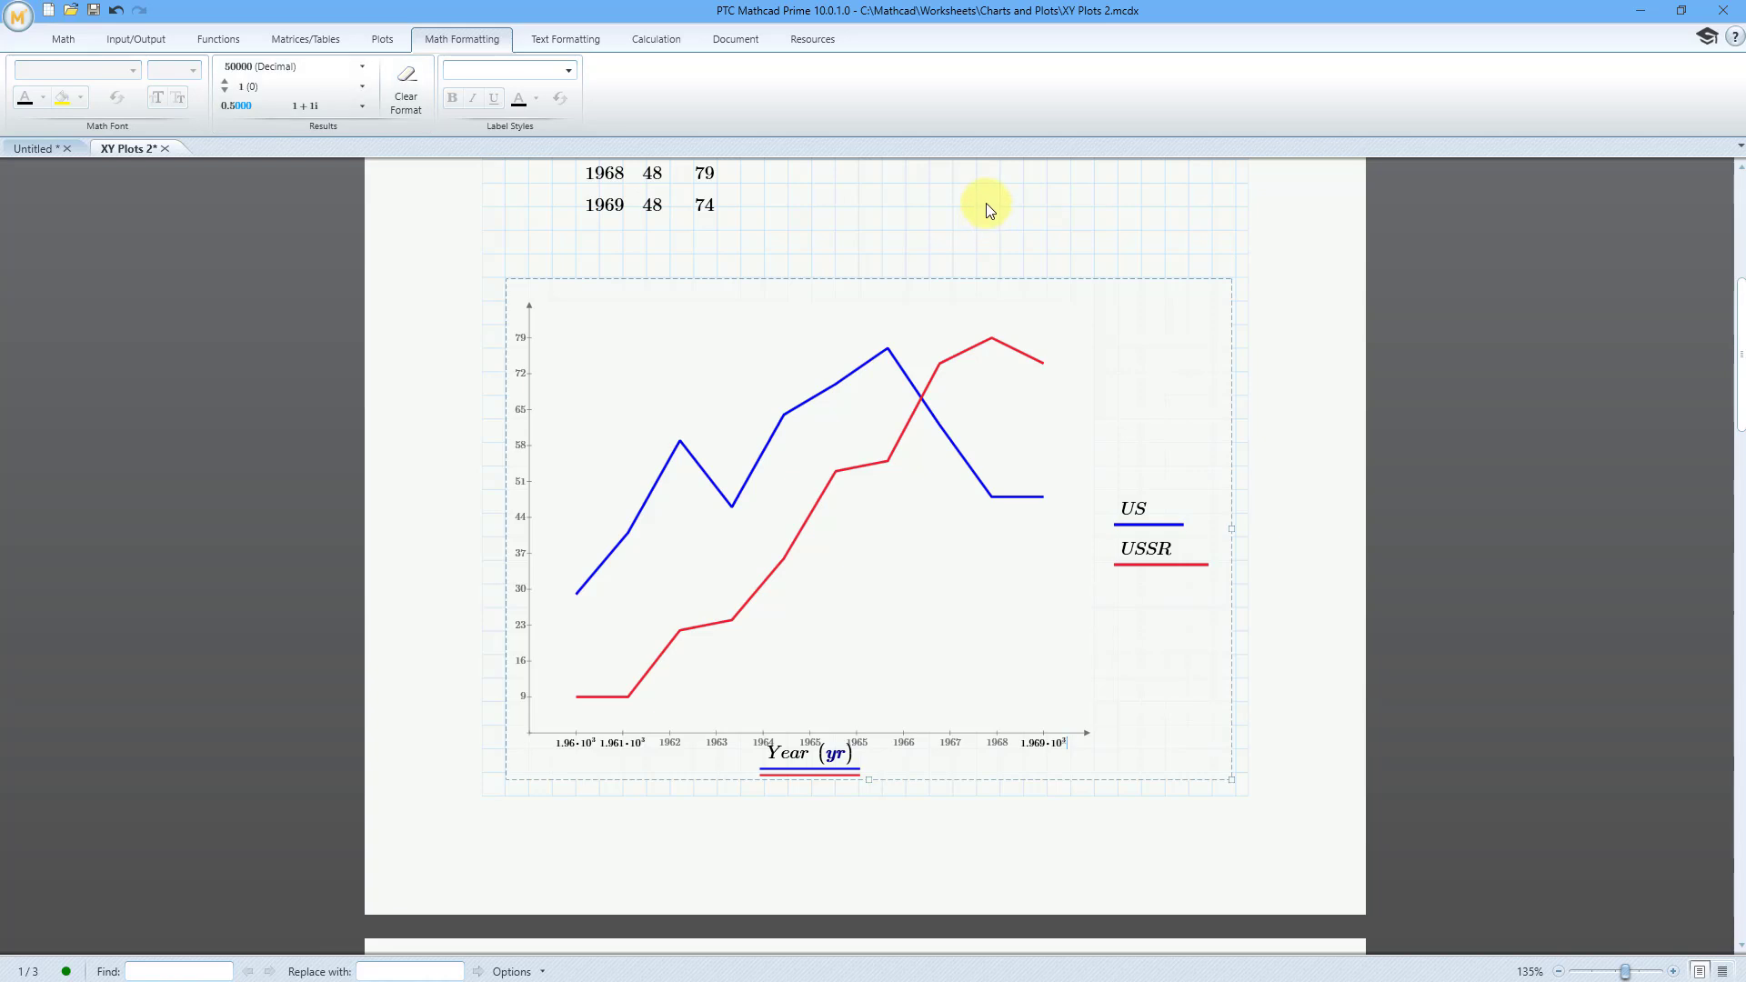
{"action": "left_click", "coordinate": [986, 203]}
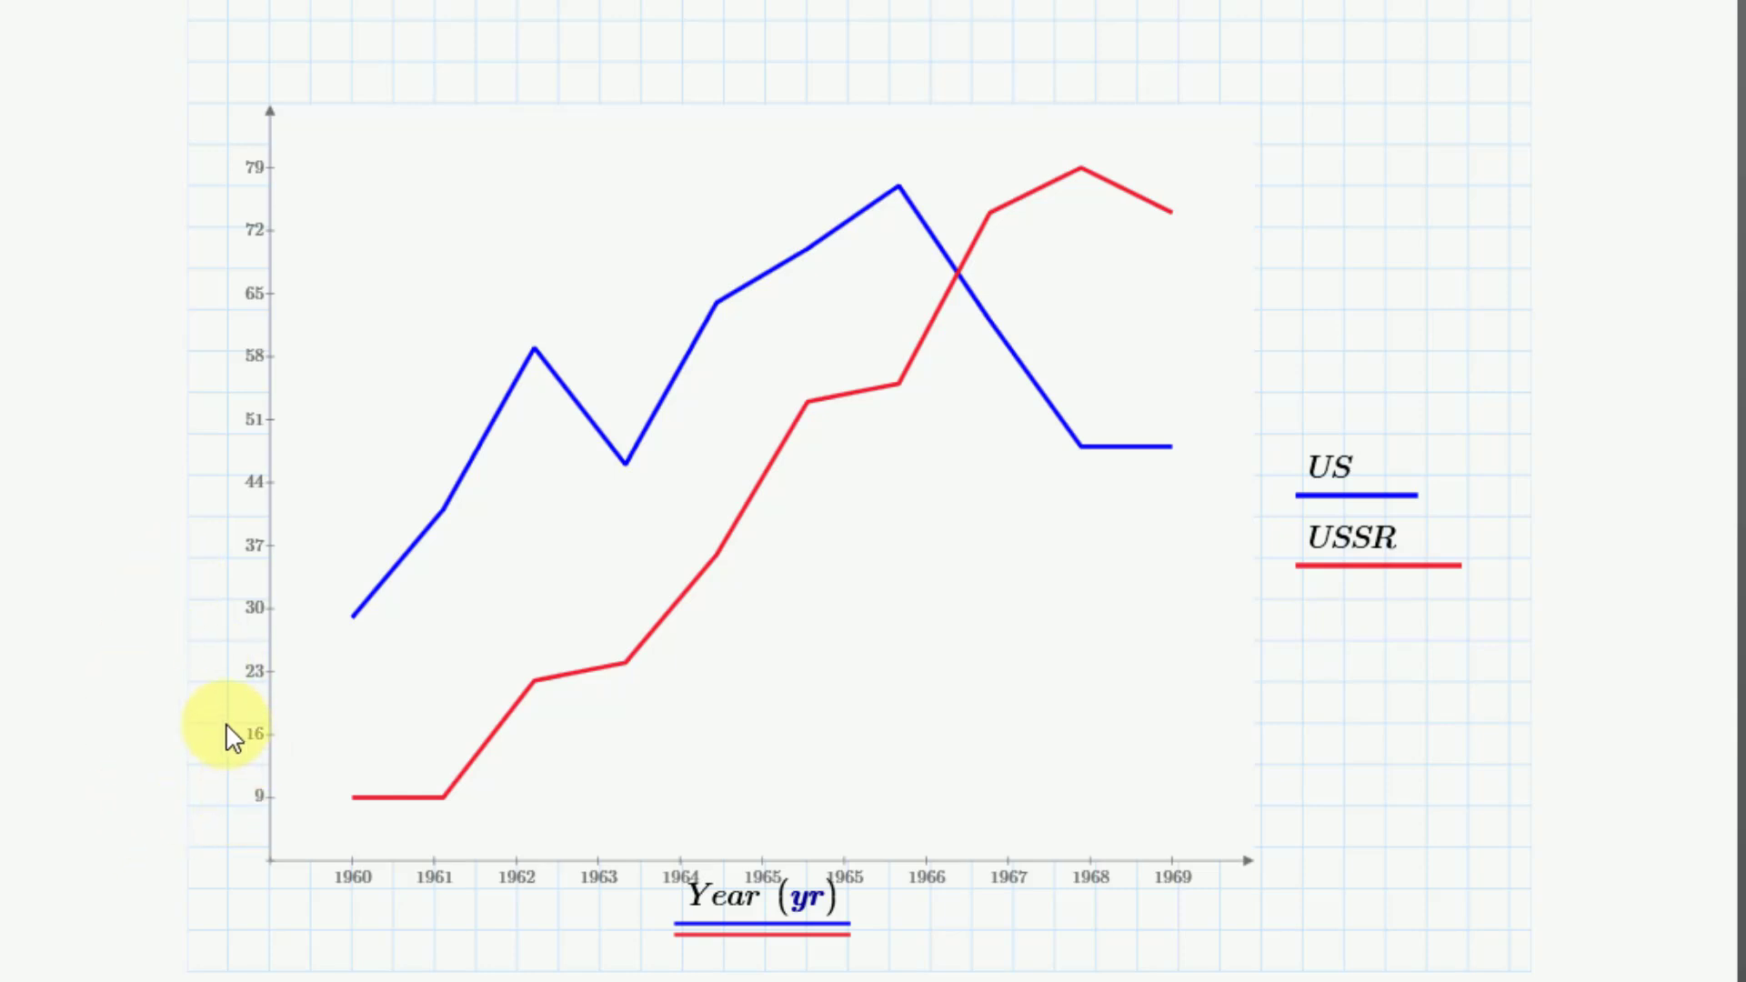
Step: Set the lowest tick mark value on the plot's y-axis to 10
{"action": "left_click", "coordinate": [261, 801]}
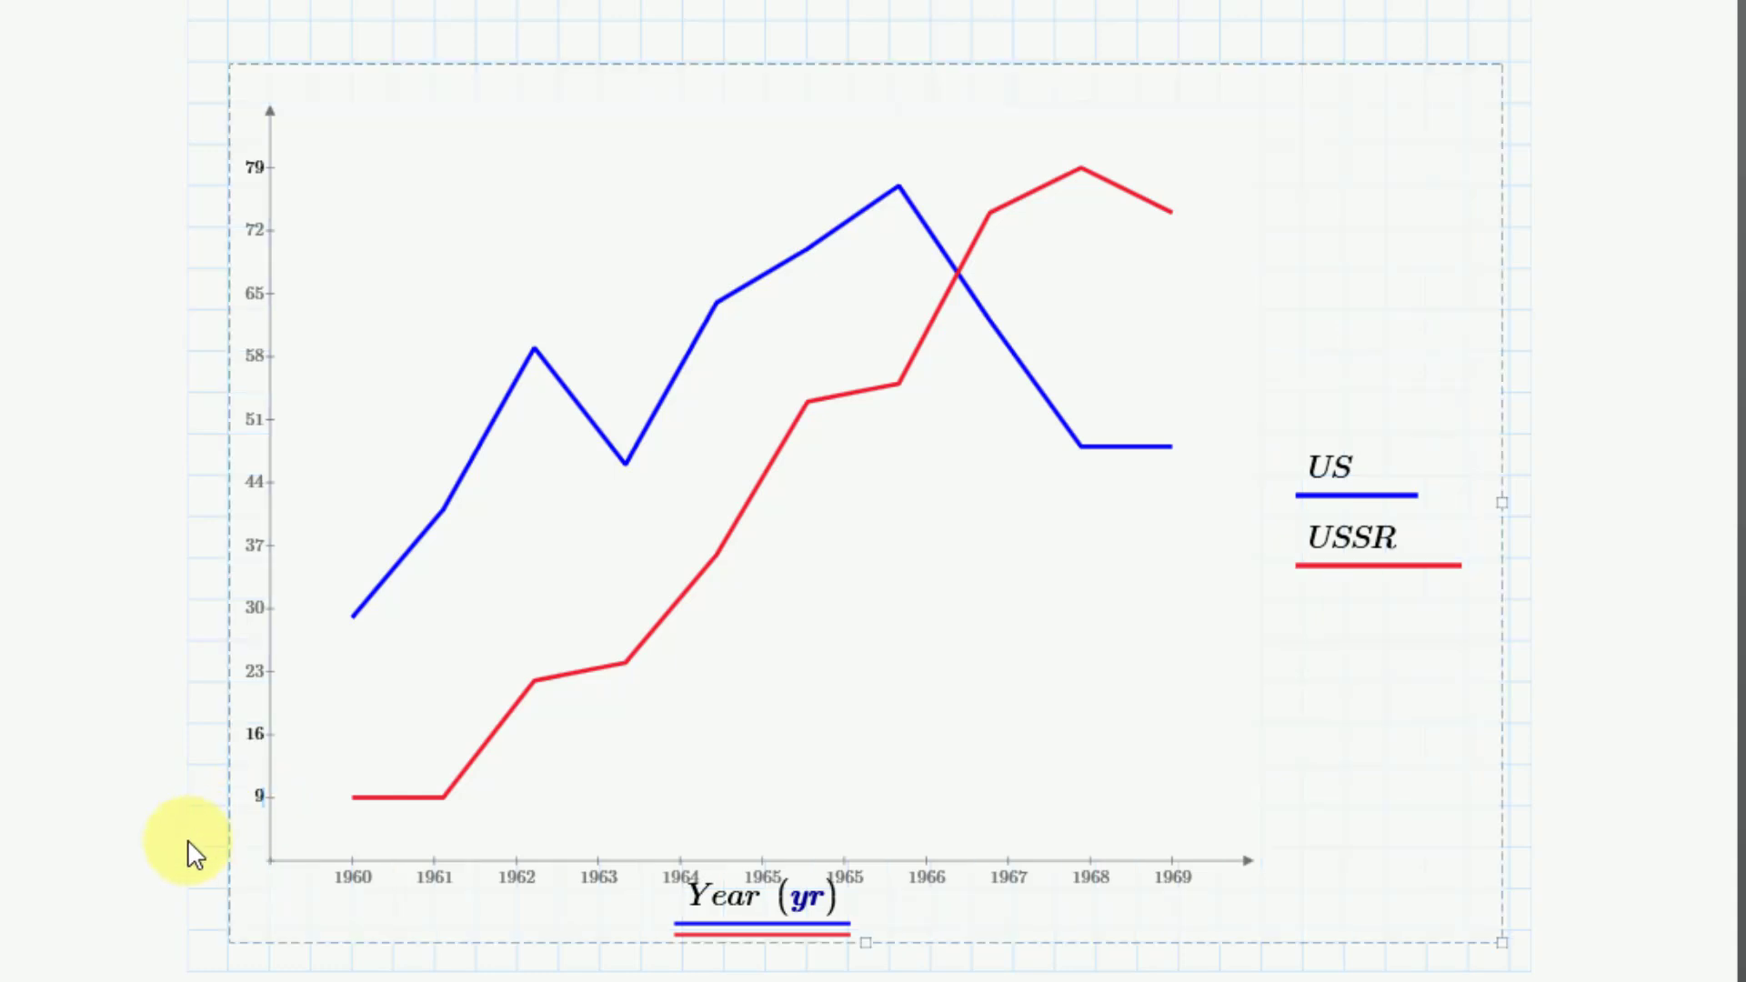
{"action": "key", "text": "BackSpace"}
{"action": "type", "text": "10"}
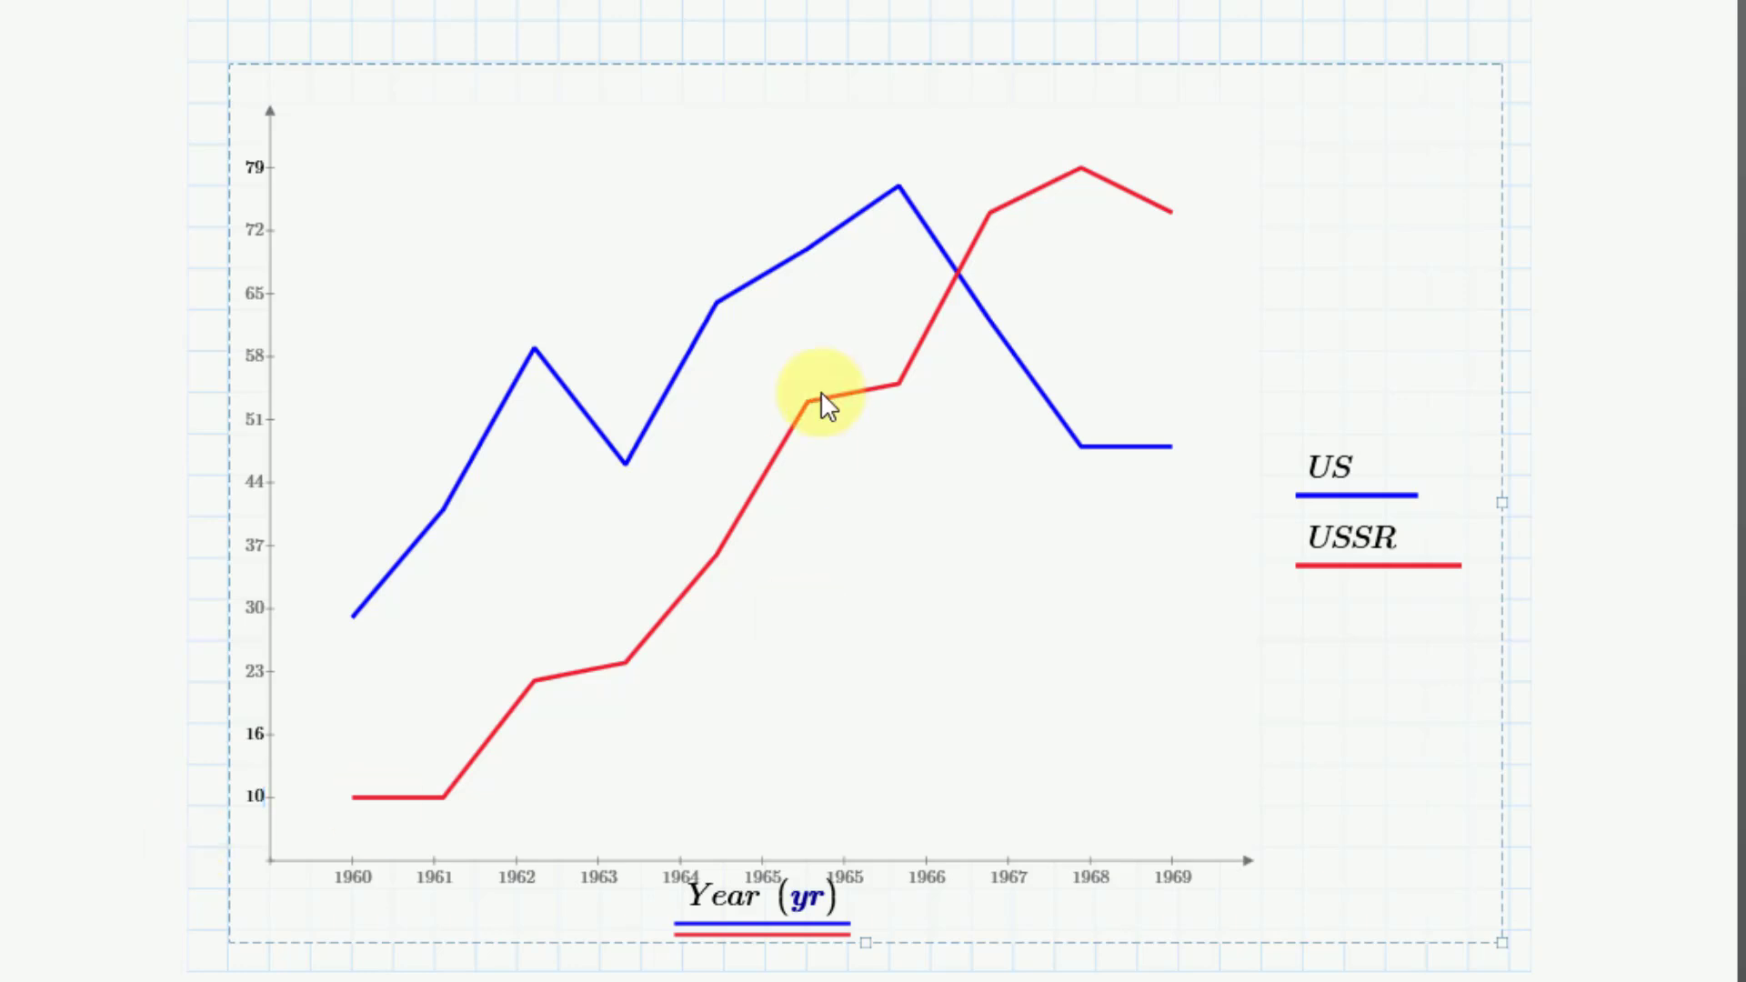
{"action": "left_click", "coordinate": [889, 22]}
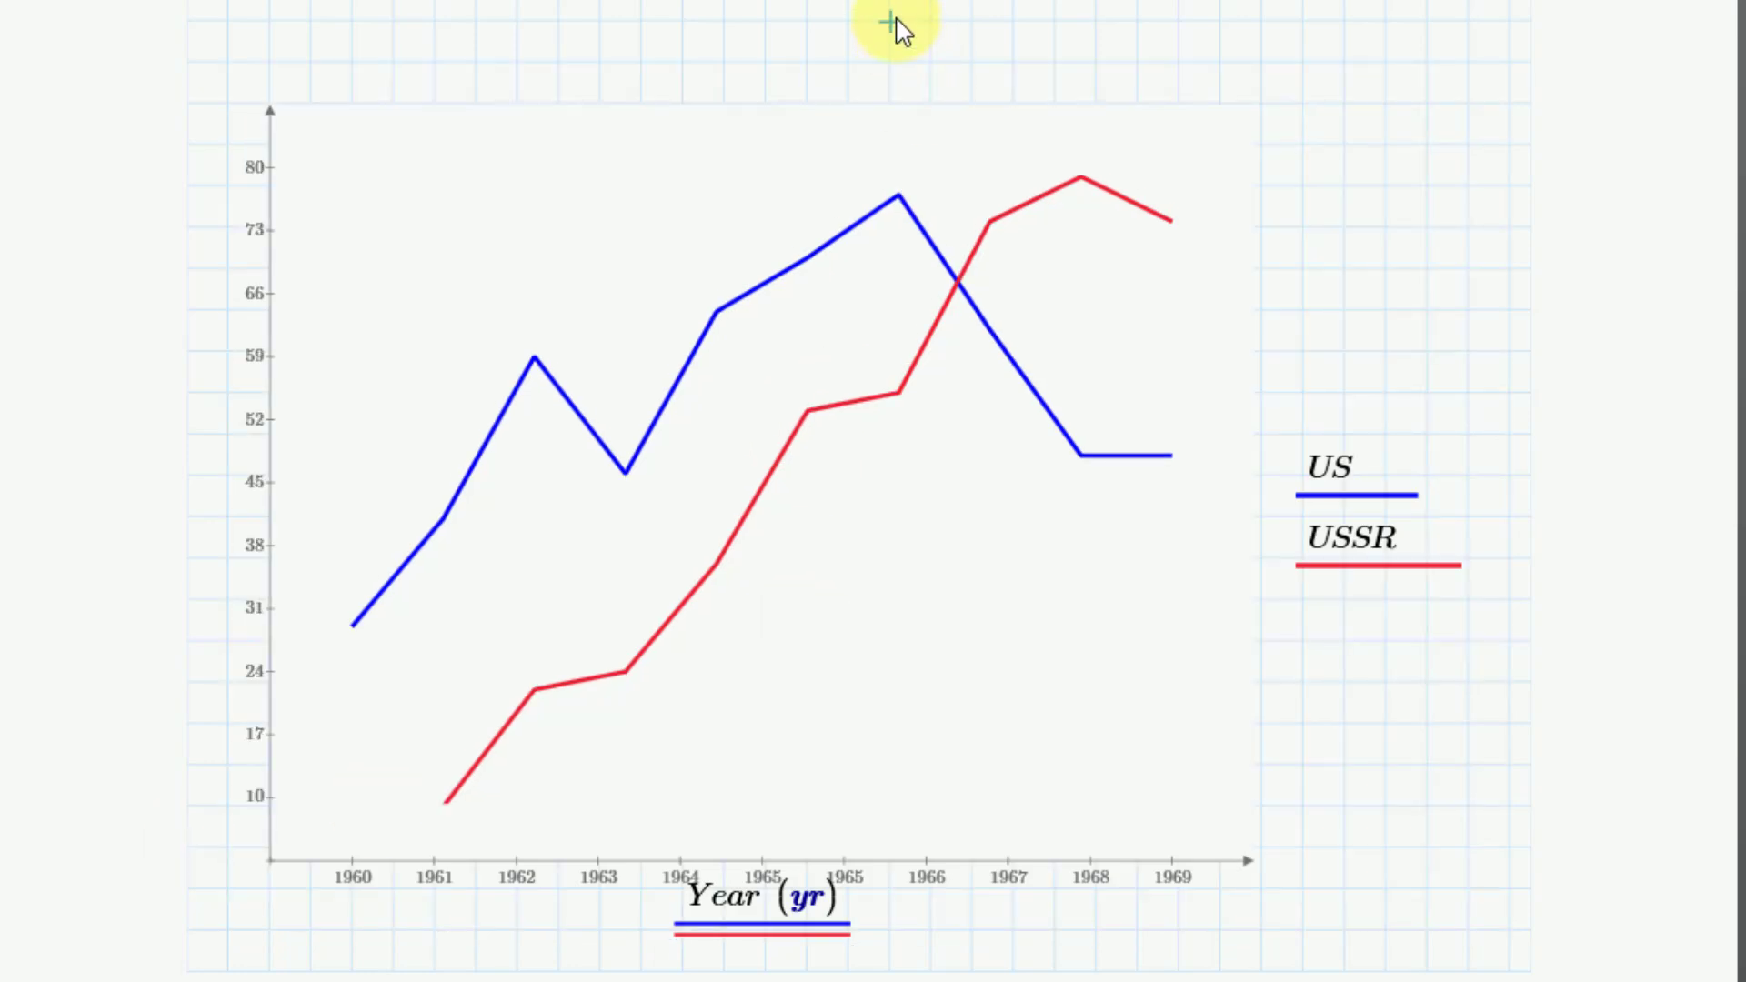
Step: Set the second tick mark value on the plot's y-axis to 20
{"action": "left_click", "coordinate": [258, 732]}
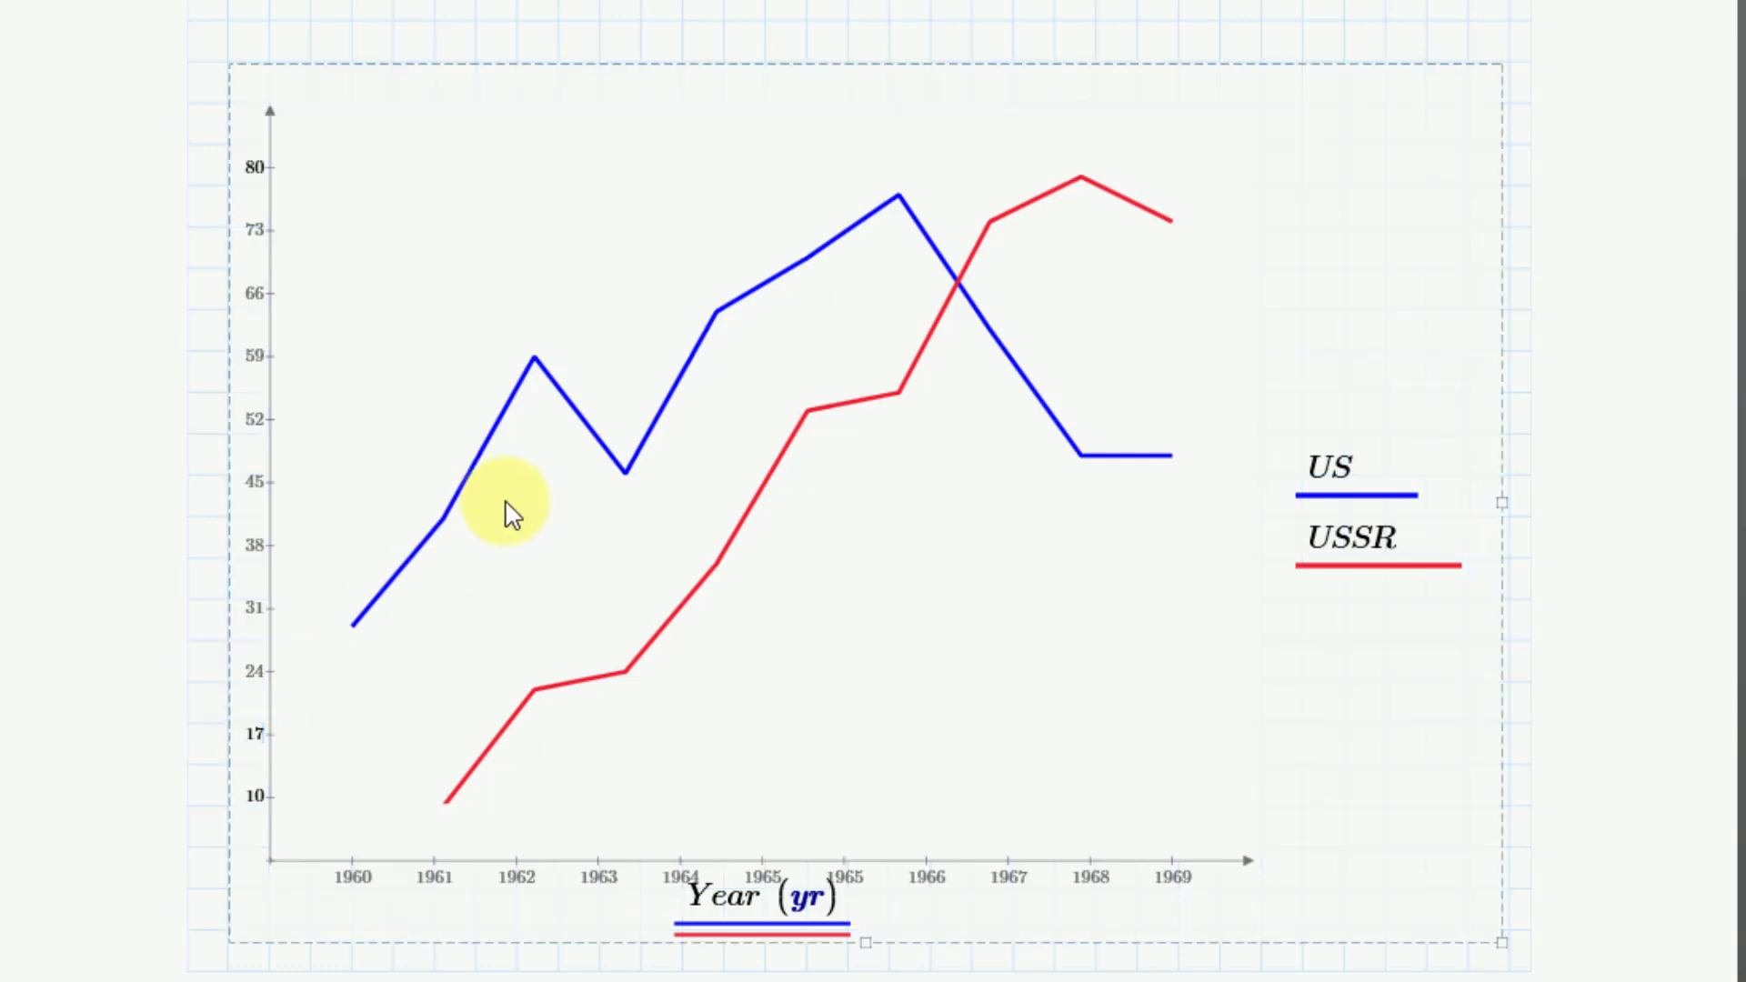
{"action": "key", "text": "BackSpace"}
{"action": "key", "text": "BackSpace"}
{"action": "type", "text": "20"}
{"action": "left_click", "coordinate": [792, 27]}
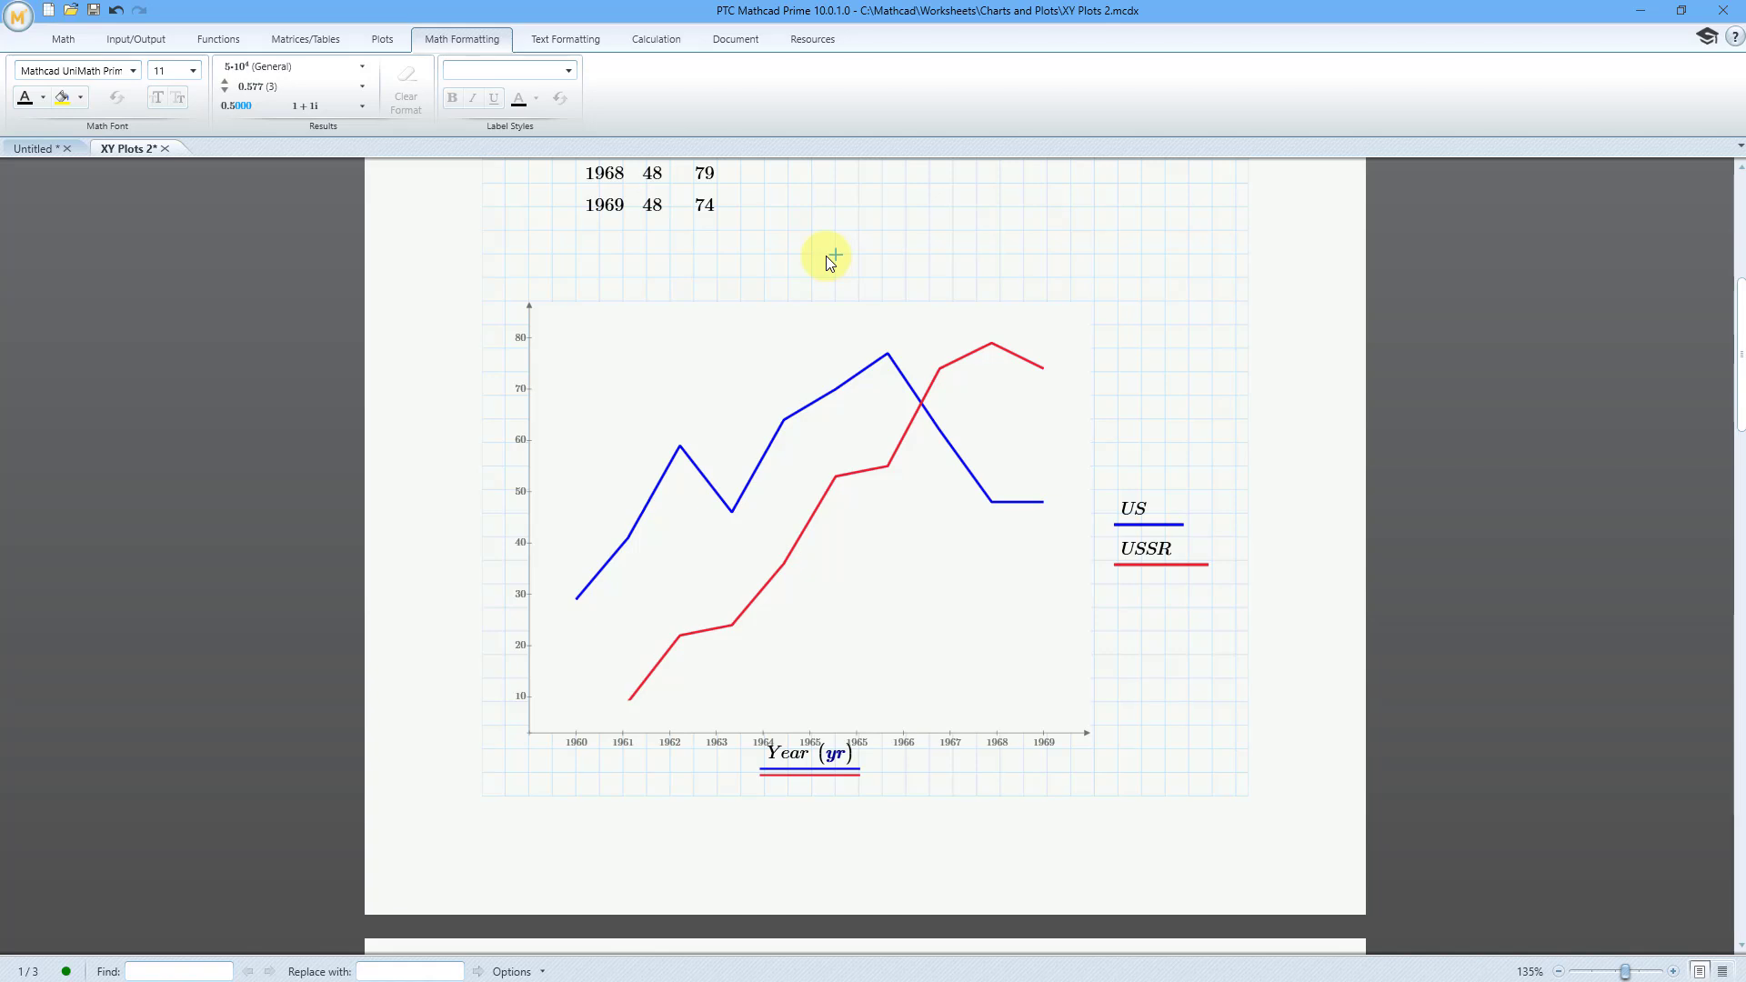
Step: Try the column and bar trace types on the US and USSR traces
{"action": "left_click", "coordinate": [810, 326]}
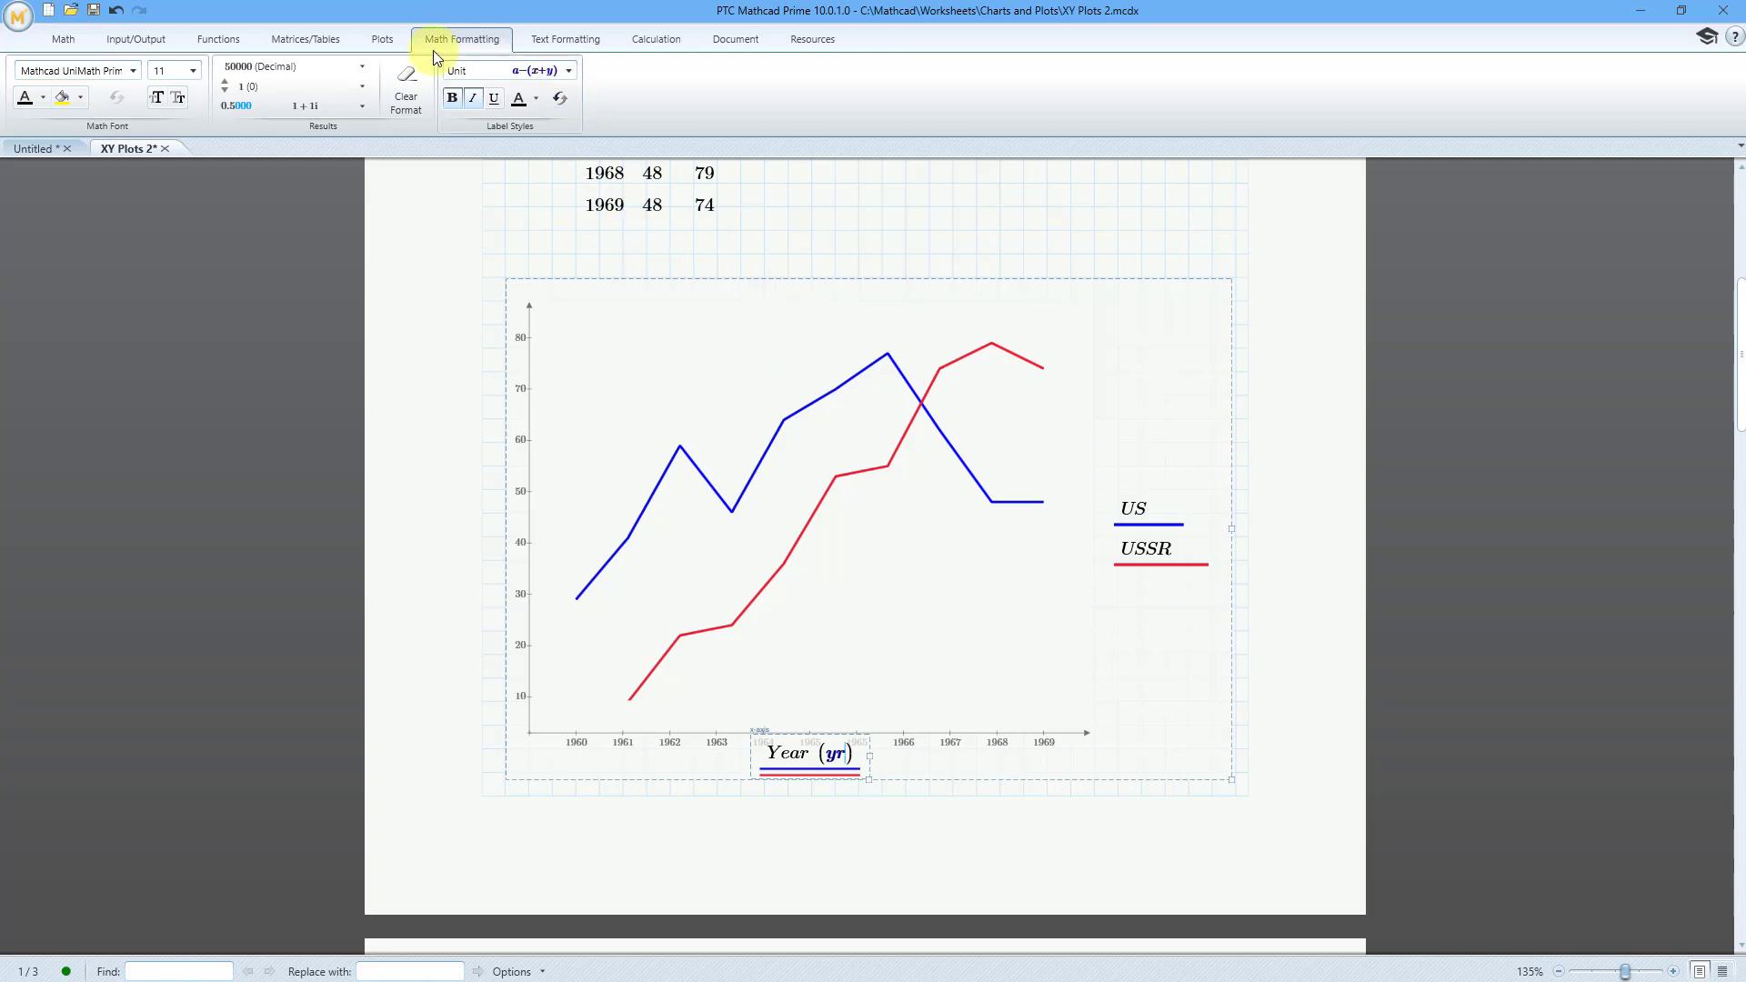
{"action": "left_click", "coordinate": [390, 43]}
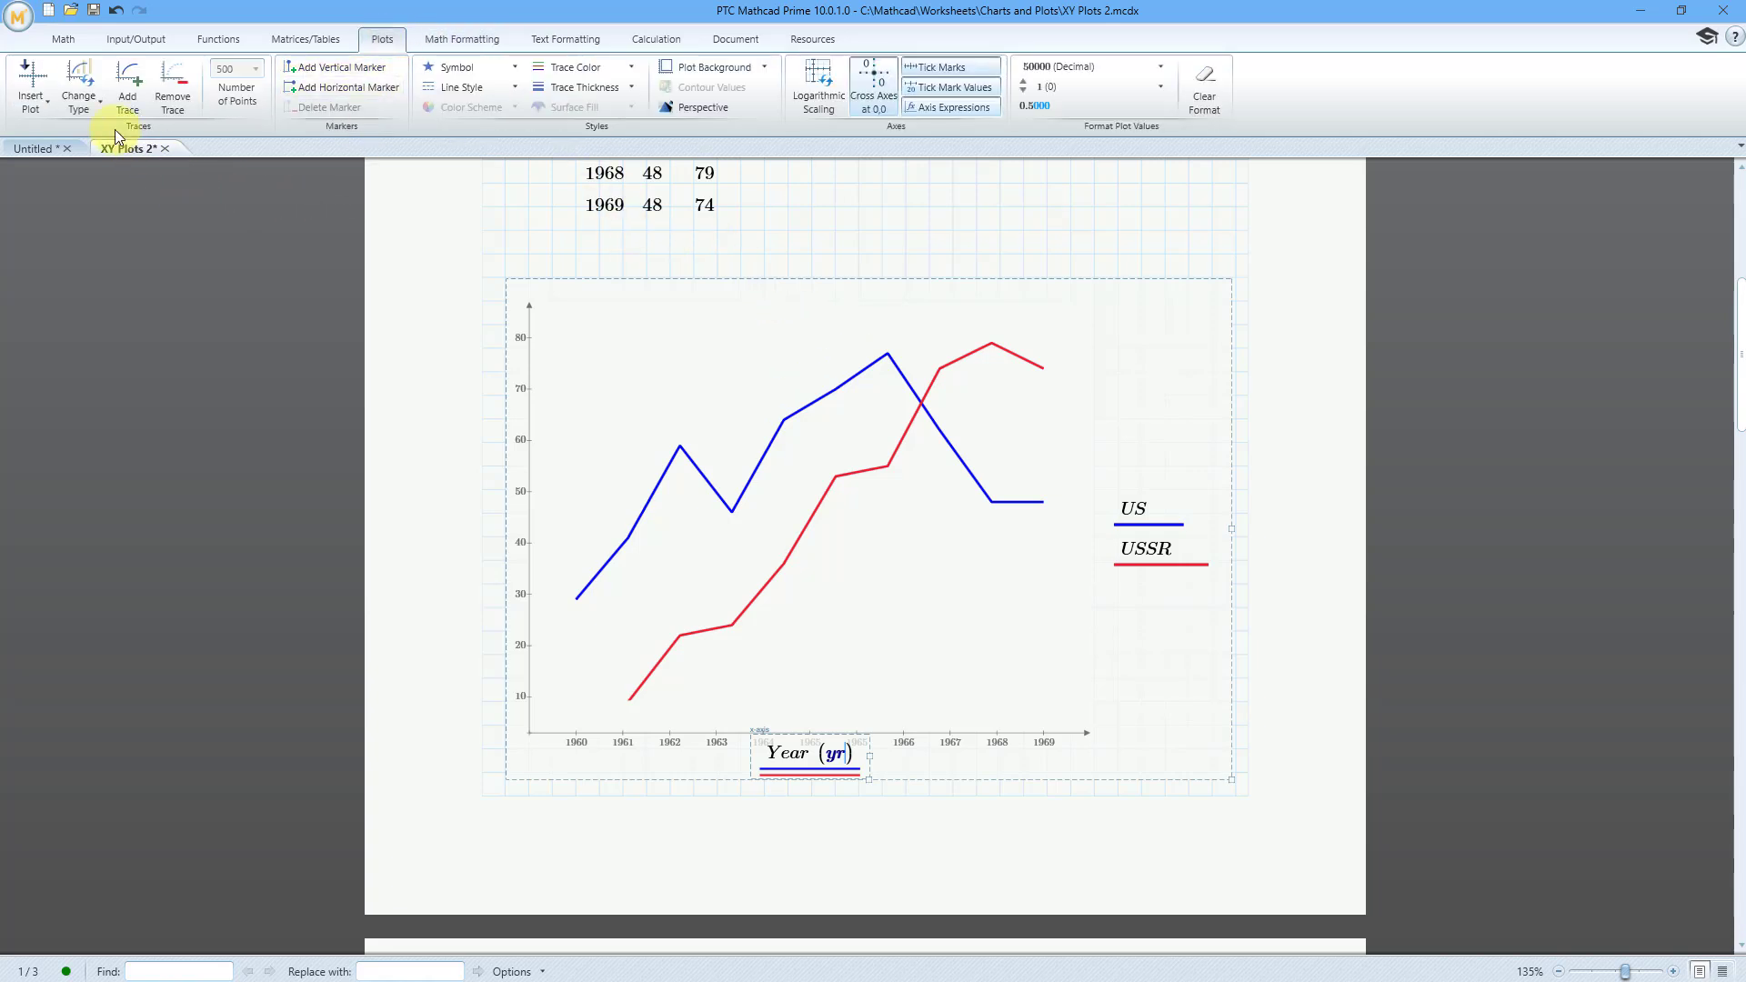
{"action": "left_click", "coordinate": [83, 114]}
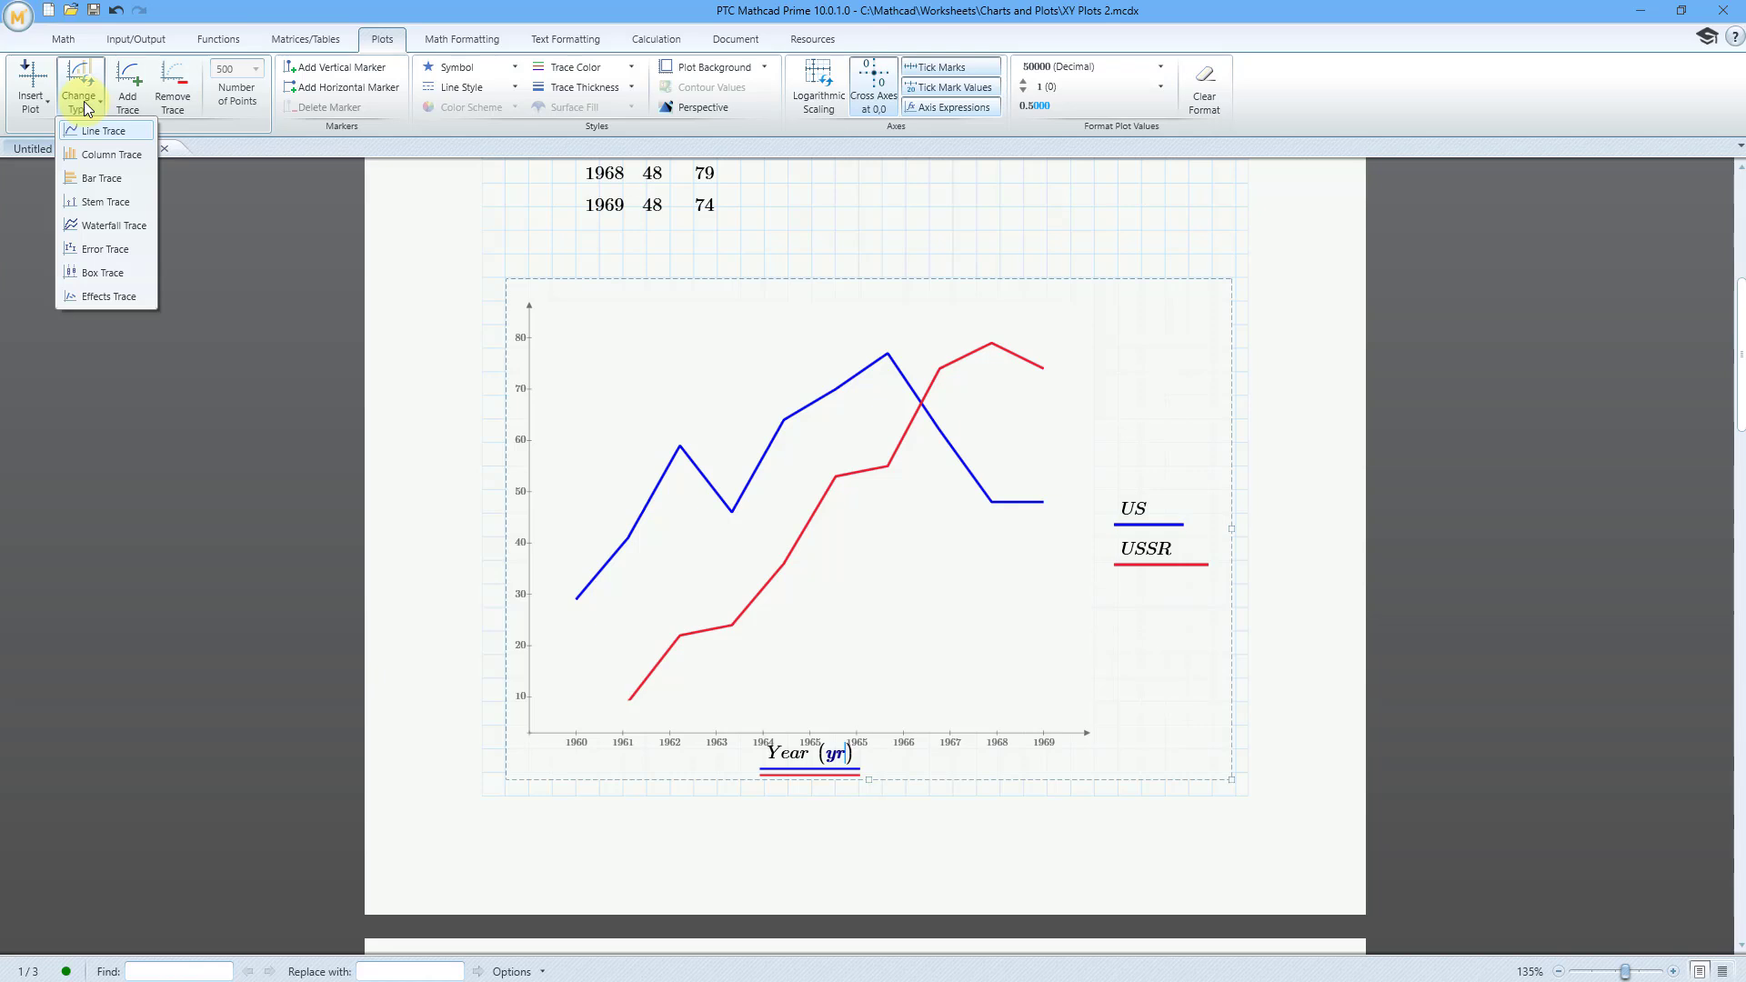
{"action": "left_click", "coordinate": [125, 160]}
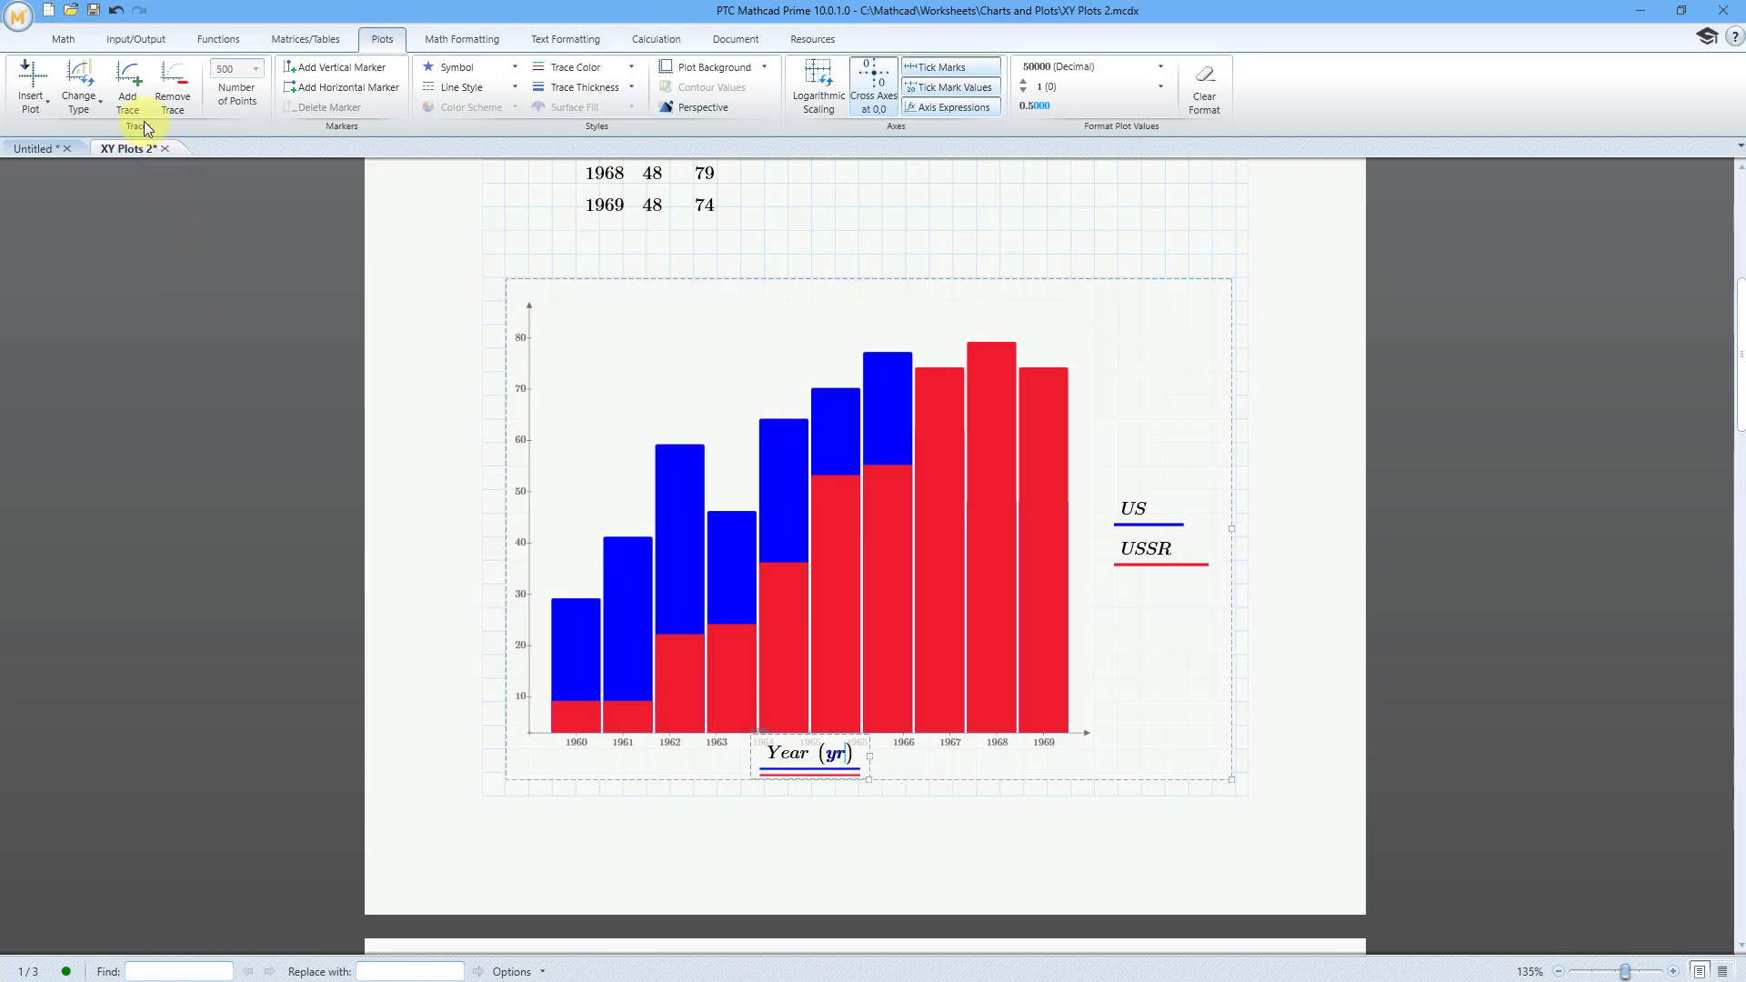
{"action": "left_click", "coordinate": [96, 110]}
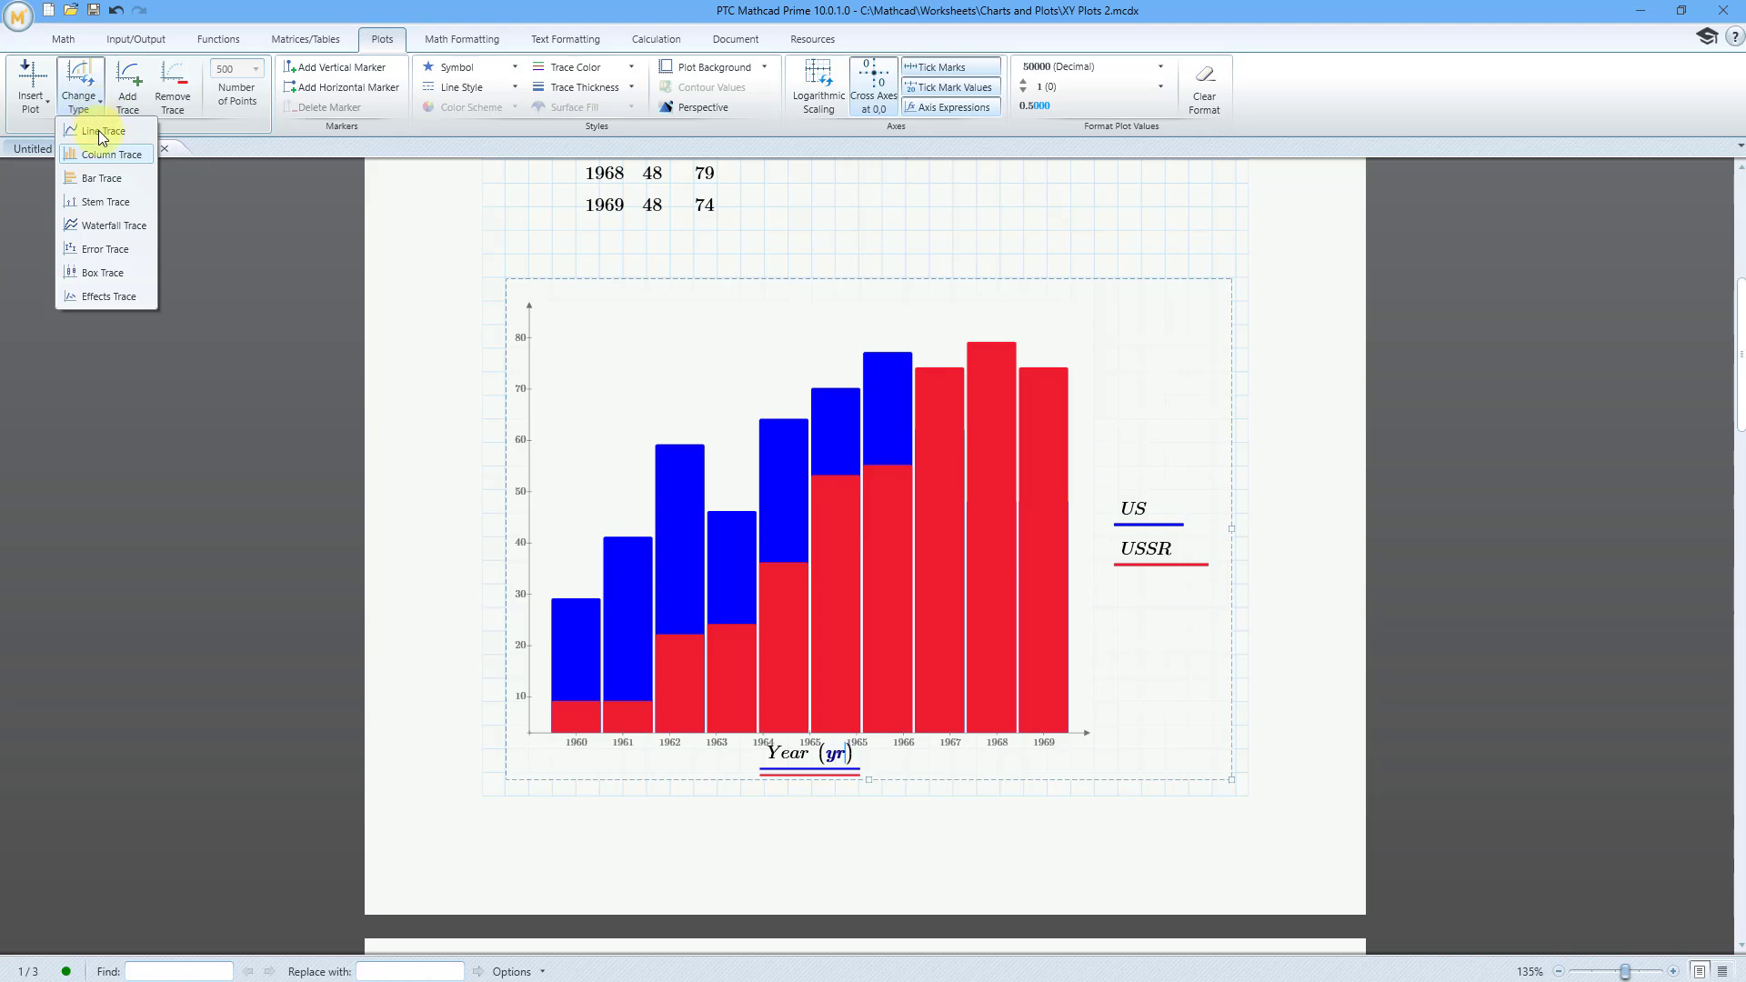
{"action": "left_click", "coordinate": [103, 179]}
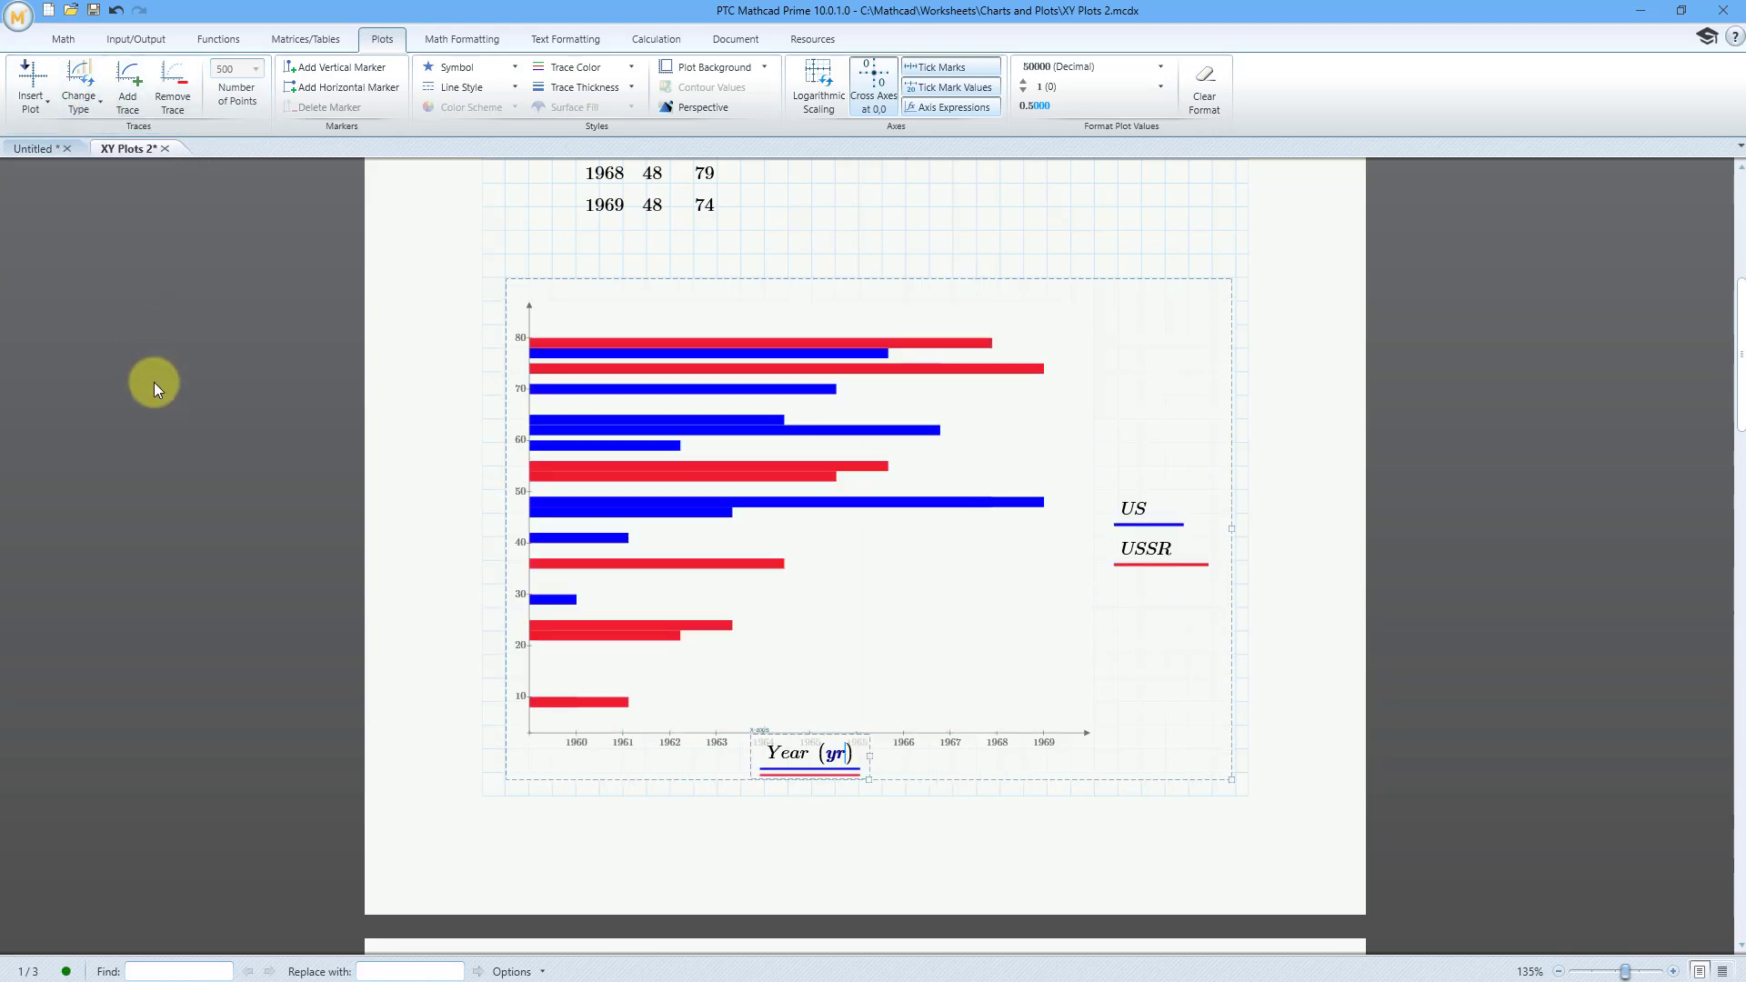
Step: Apply the stem trace type followed by the waterfall trace type to the US and USSR traces
{"action": "left_click", "coordinate": [85, 109]}
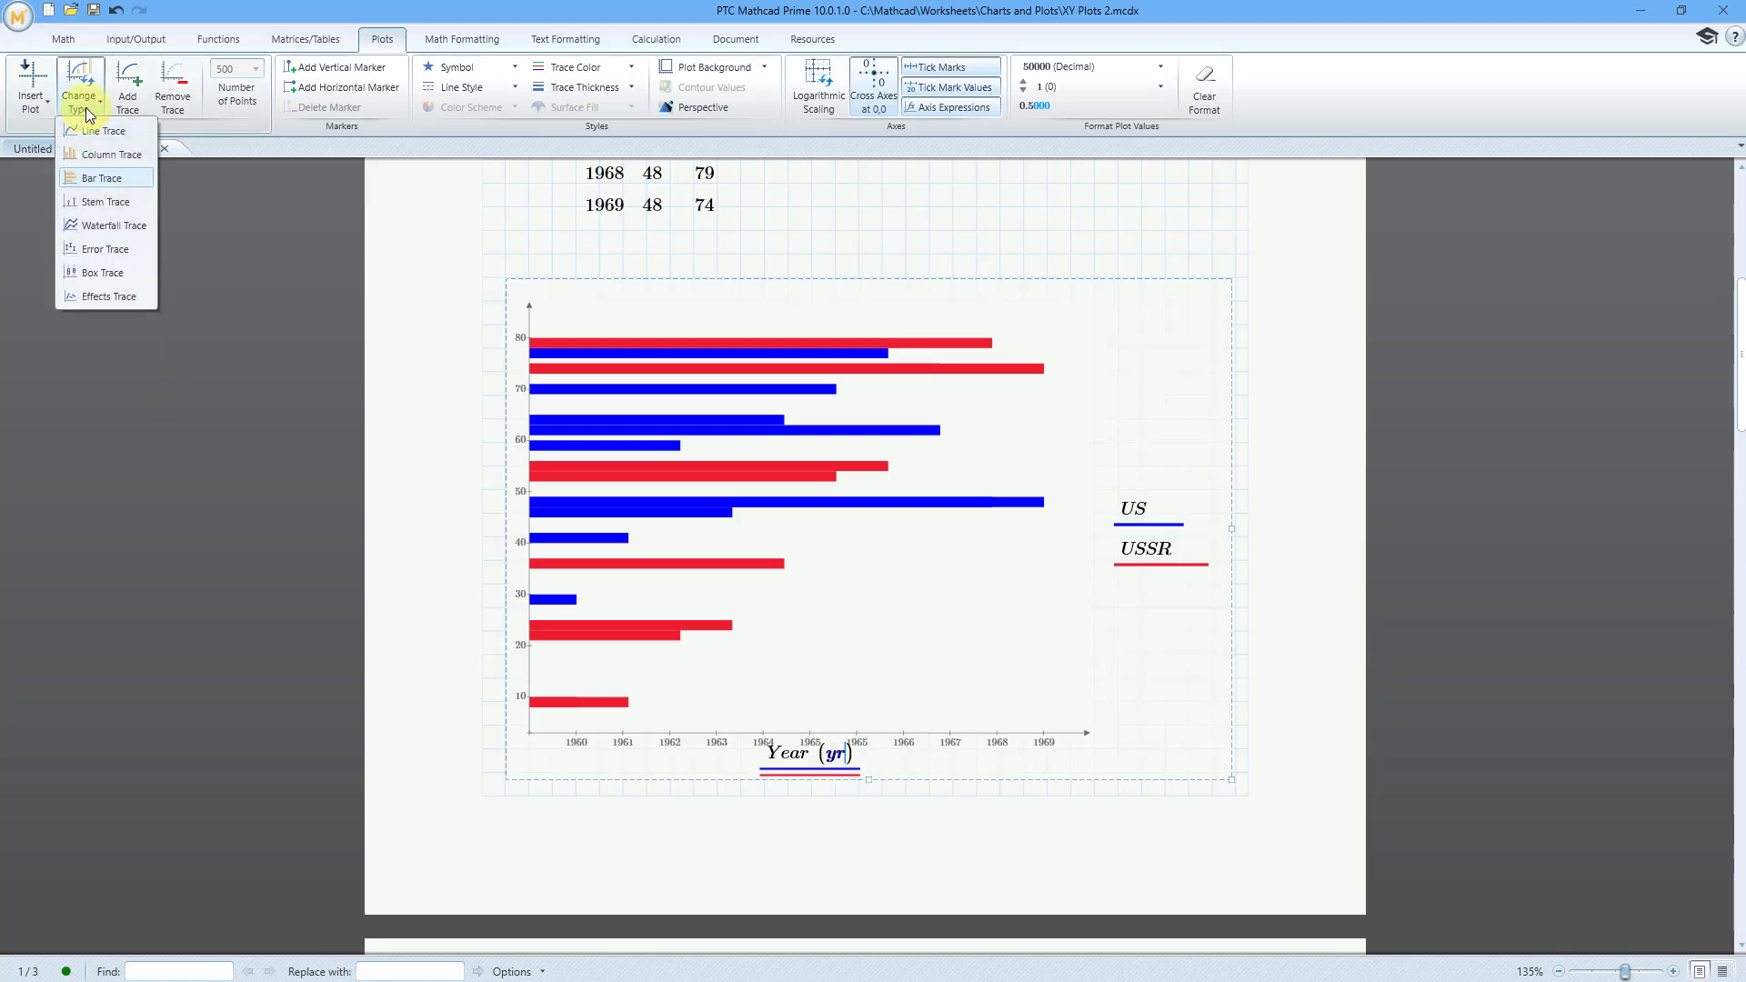
{"action": "left_click", "coordinate": [98, 201]}
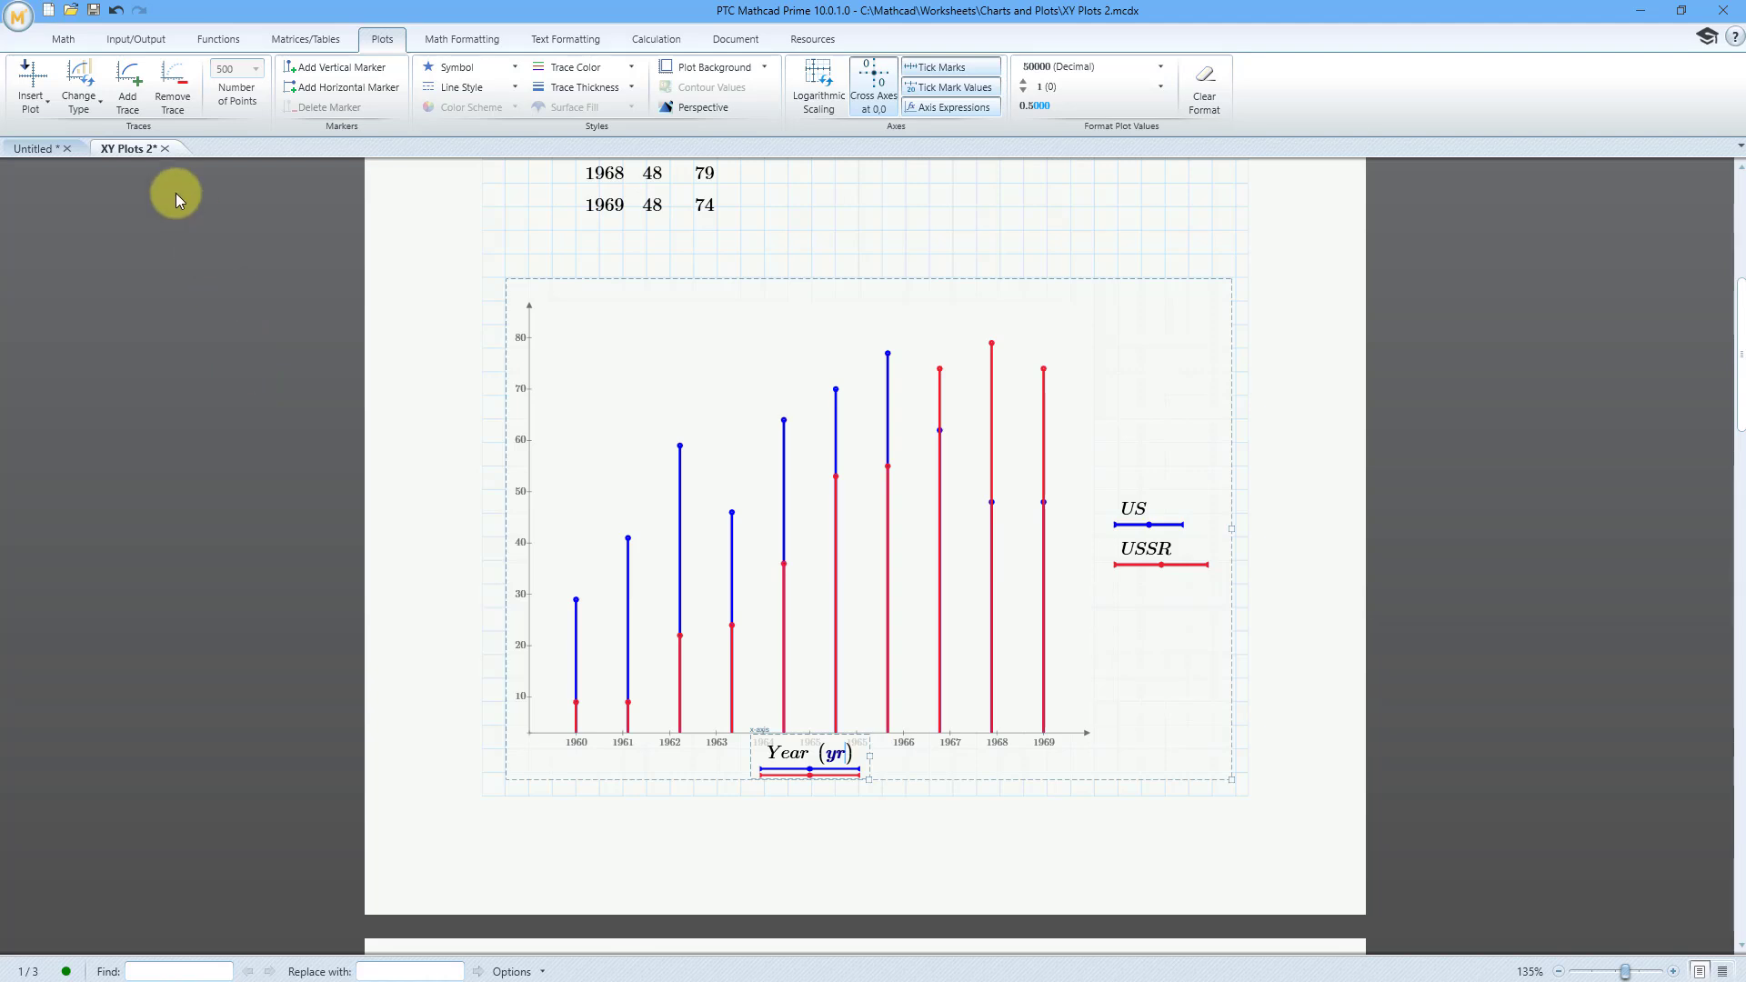
{"action": "left_click", "coordinate": [80, 111]}
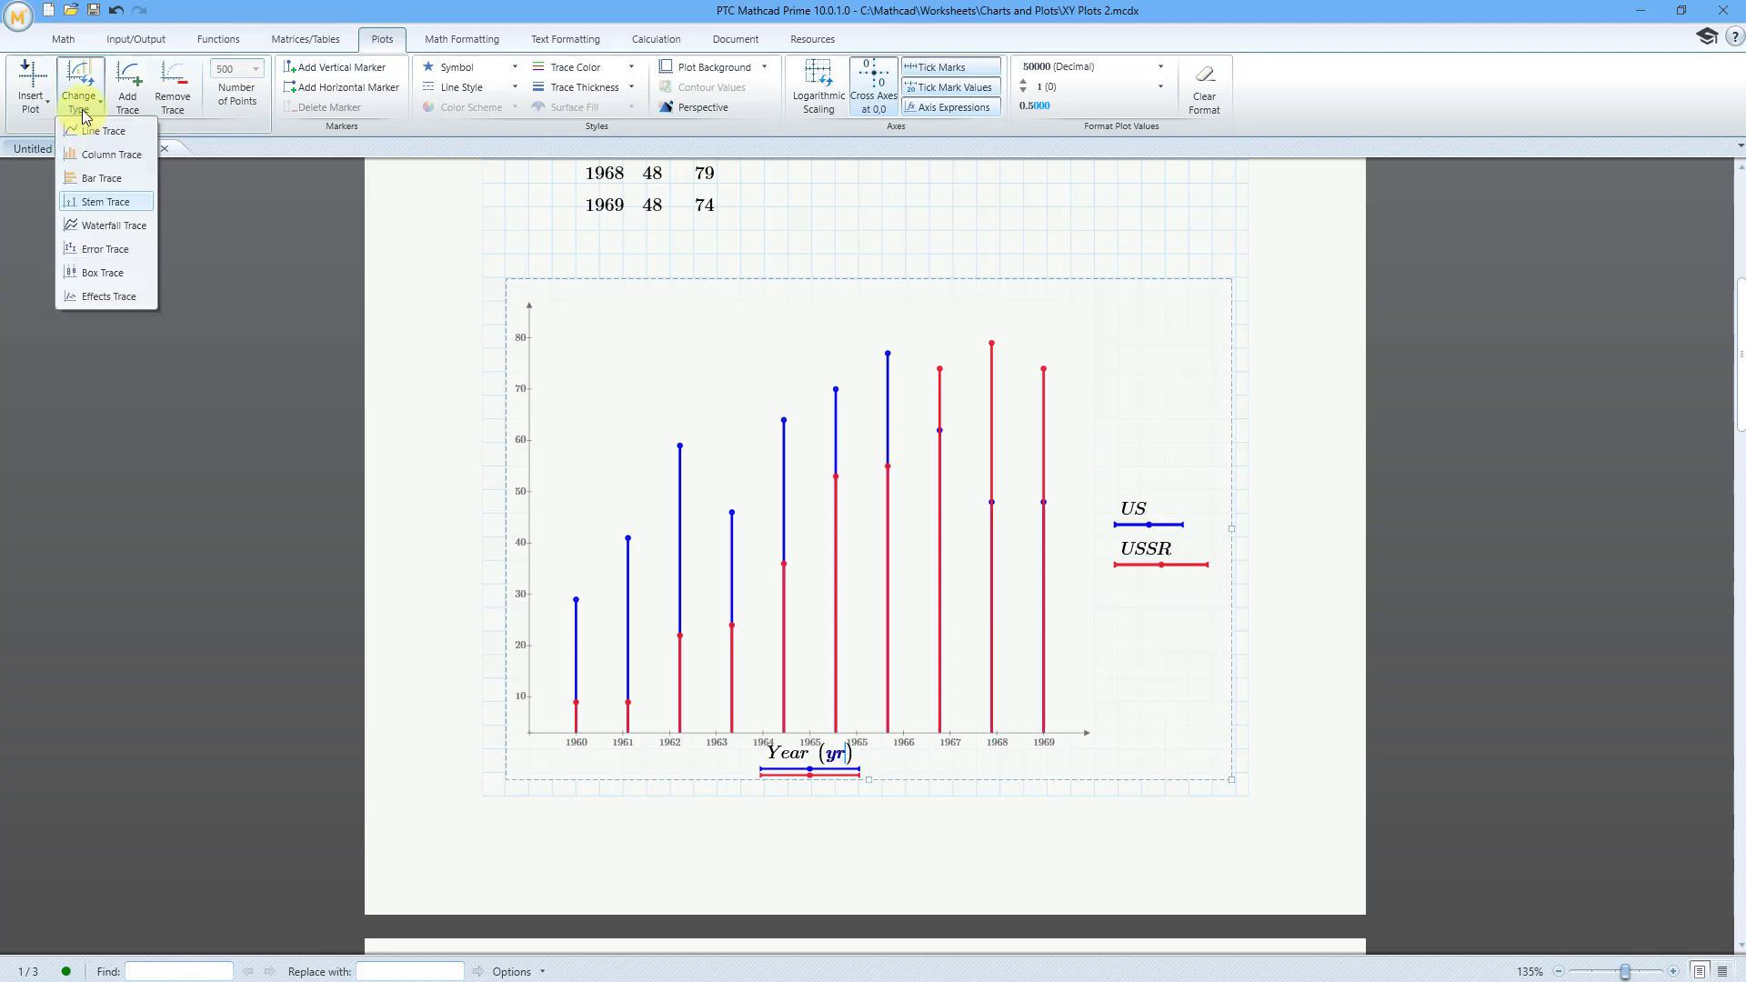
{"action": "left_click", "coordinate": [129, 225]}
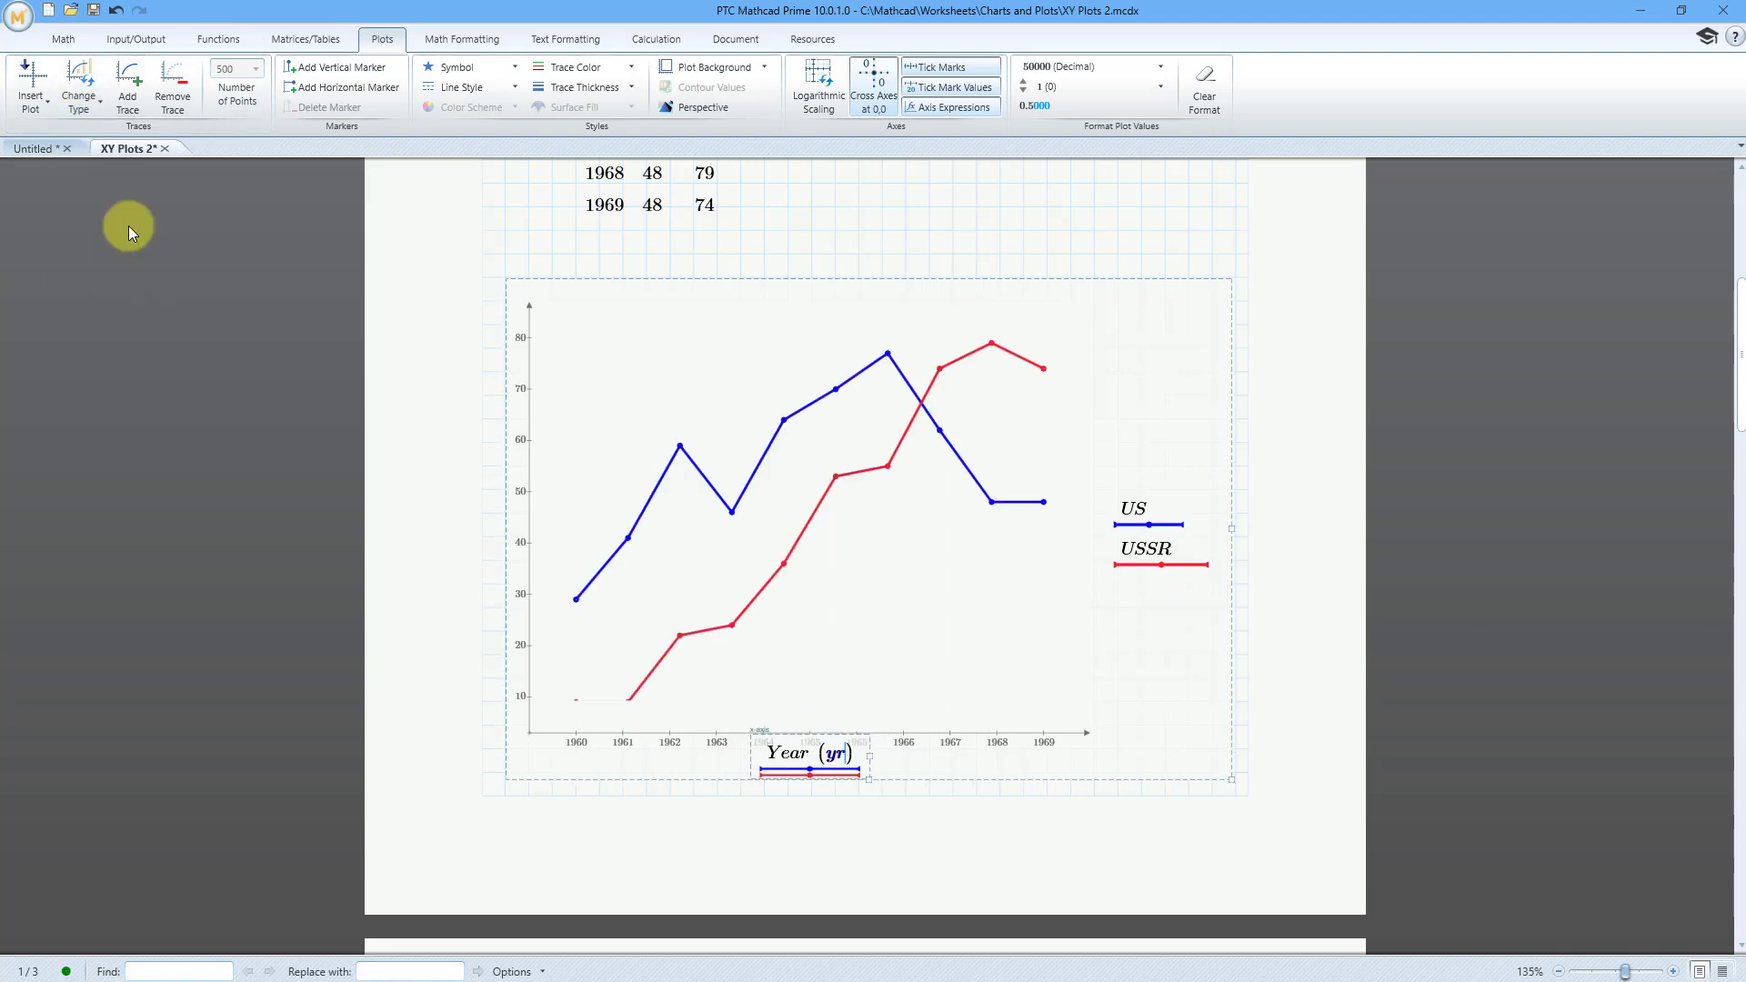
Step: Try the box trace type on the plot and return both traces to line traces
{"action": "left_click", "coordinate": [91, 109]}
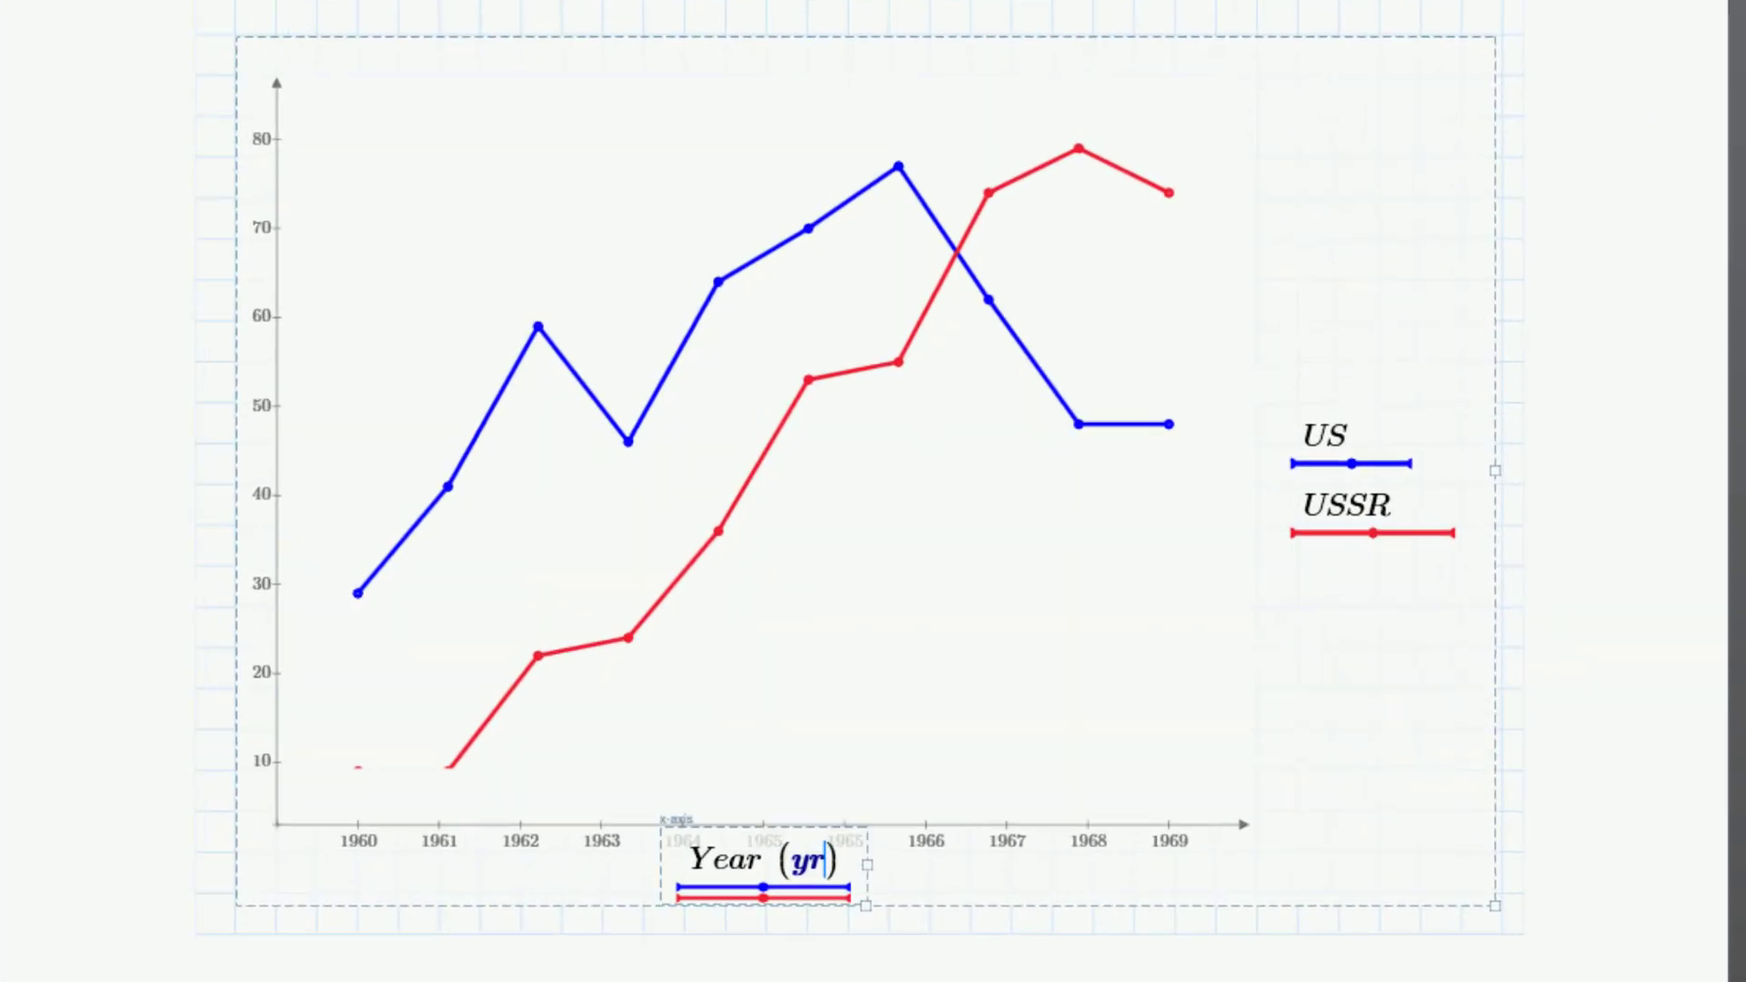
{"action": "left_click", "coordinate": [110, 275]}
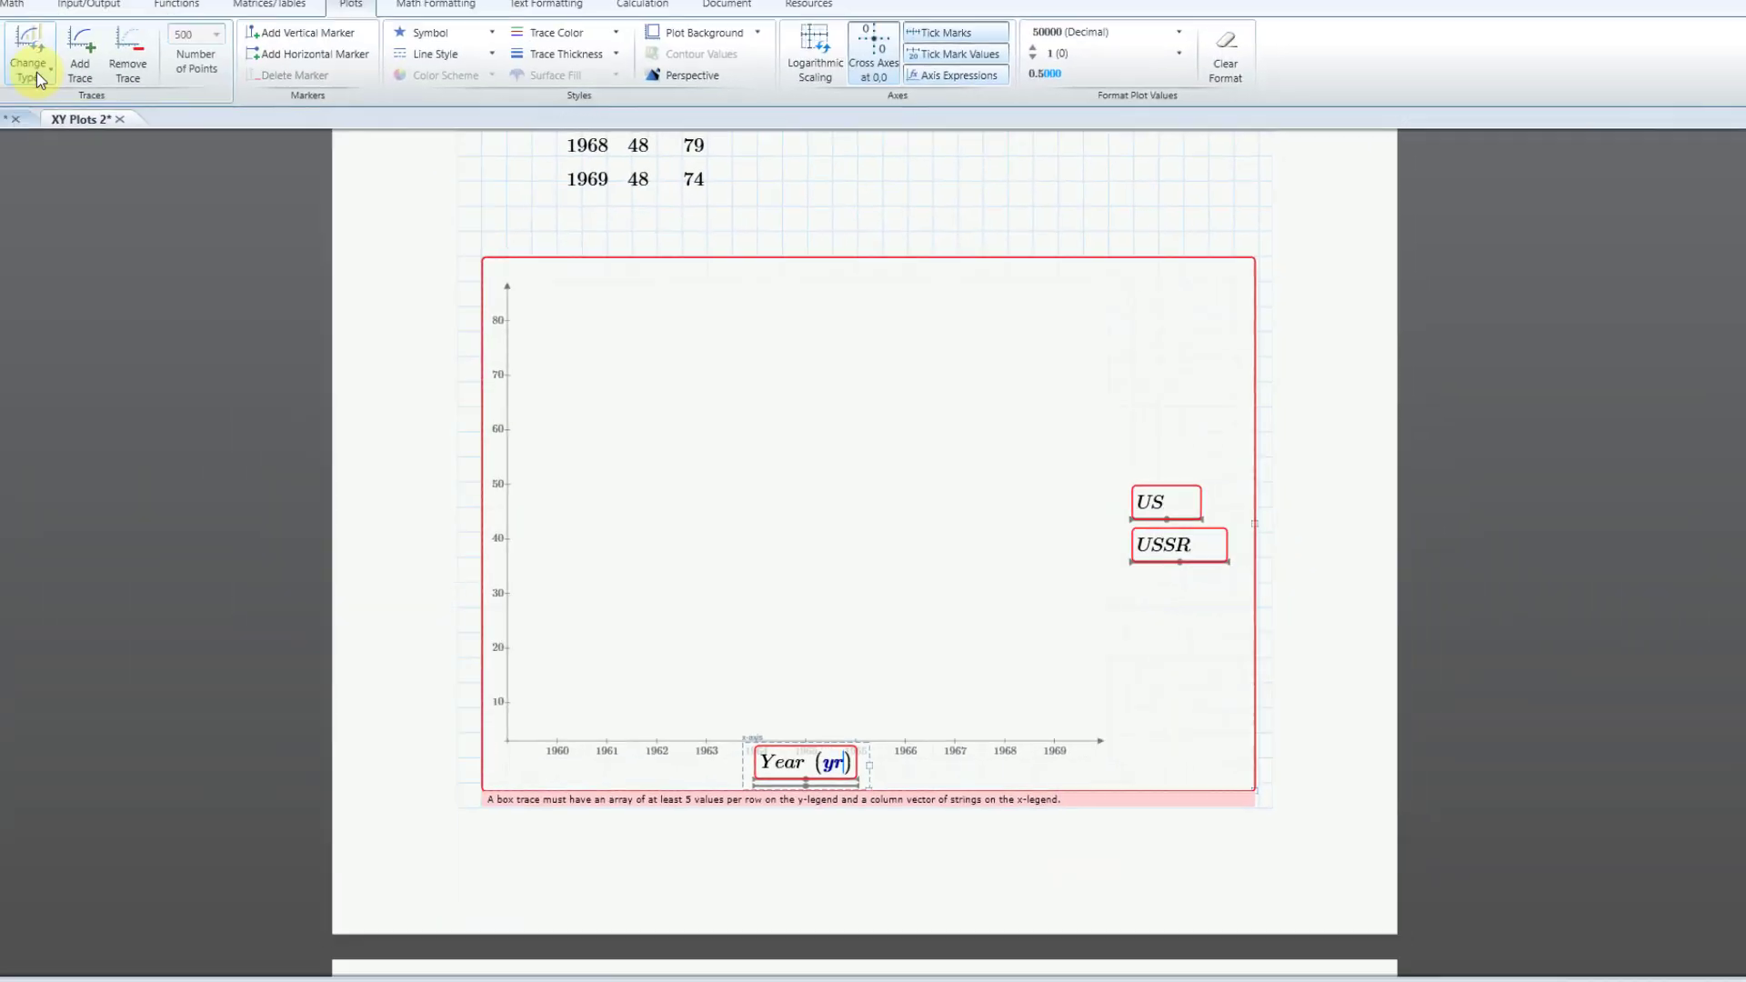
{"action": "left_click", "coordinate": [37, 72]}
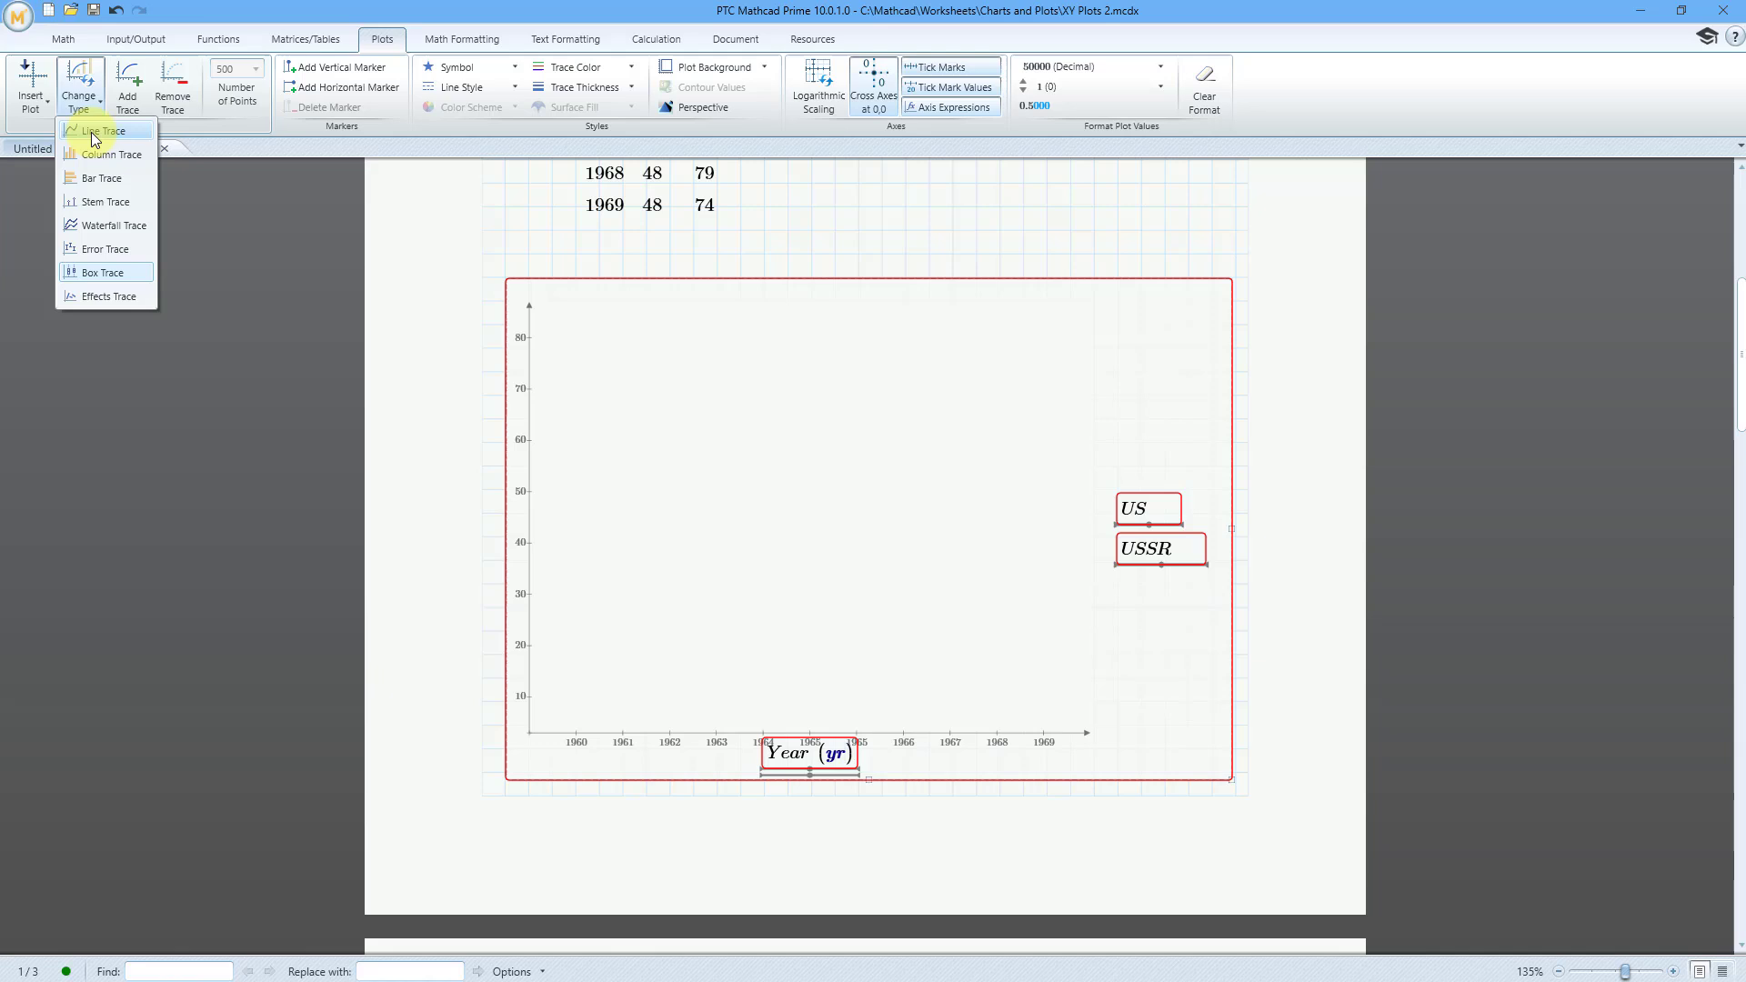
{"action": "left_click", "coordinate": [92, 133]}
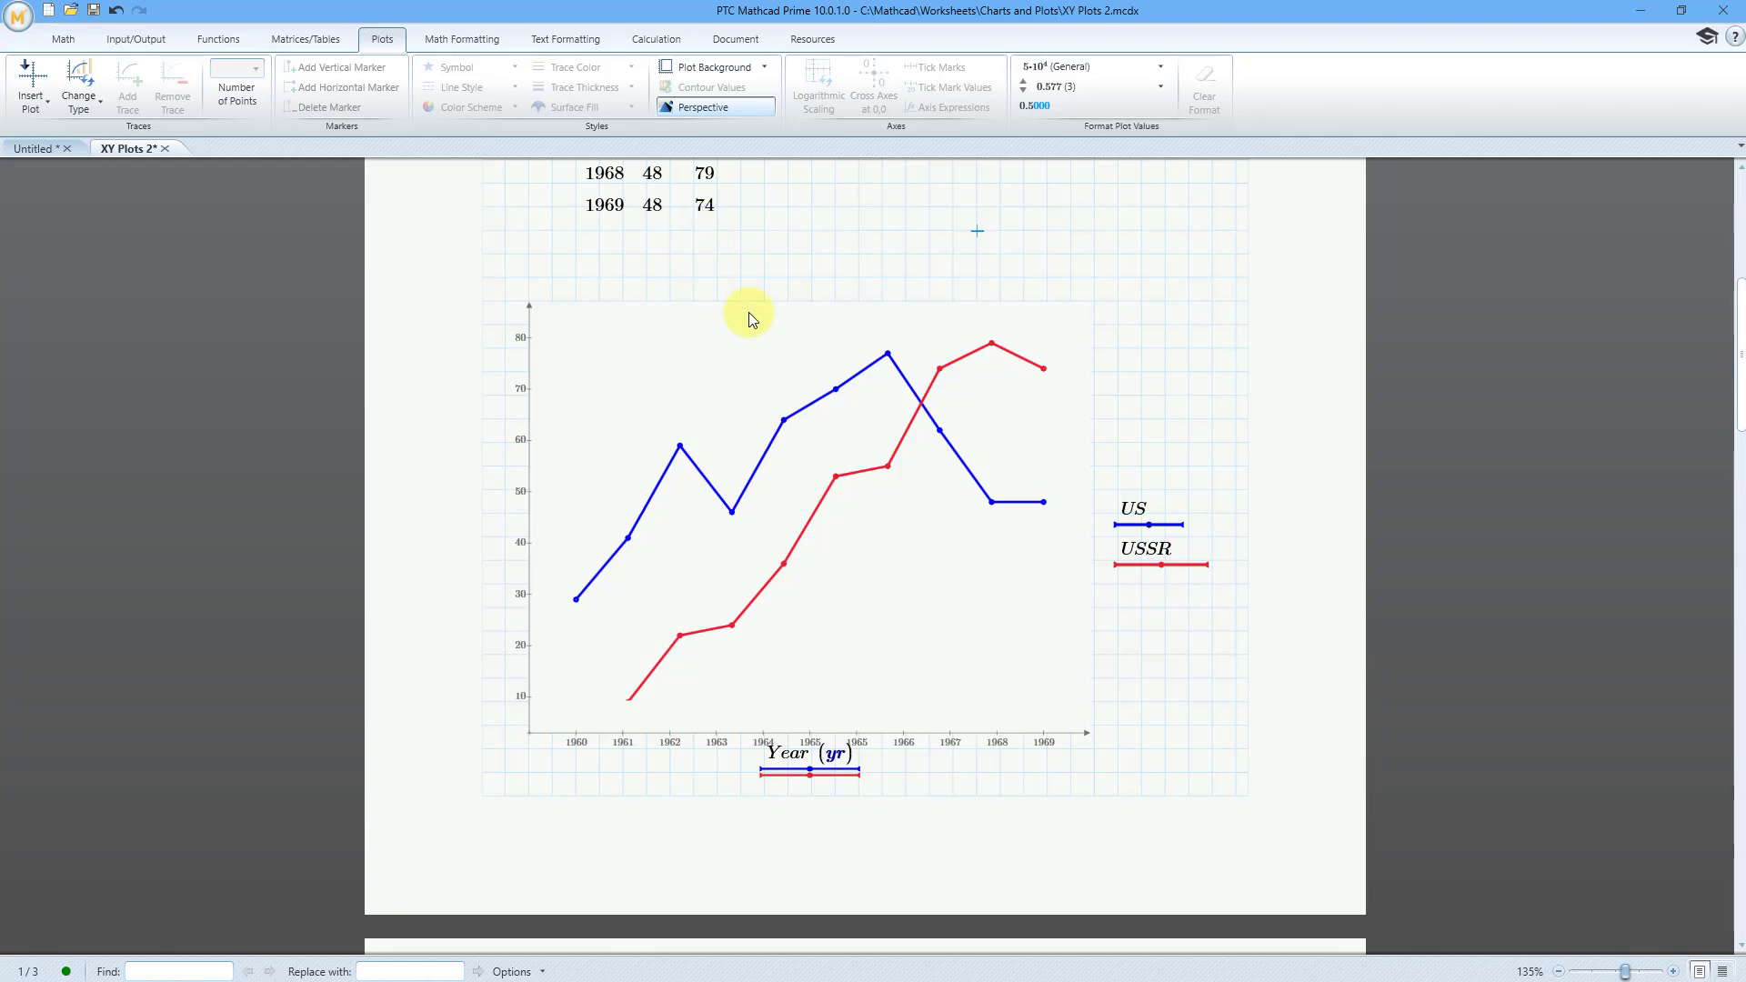
Step: Change the result units of the evaluated Vertical vector beside the vibration exposure table to ASD
{"action": "scroll", "coordinate": [738, 305], "scroll_direction": "down", "scroll_amount": 15}
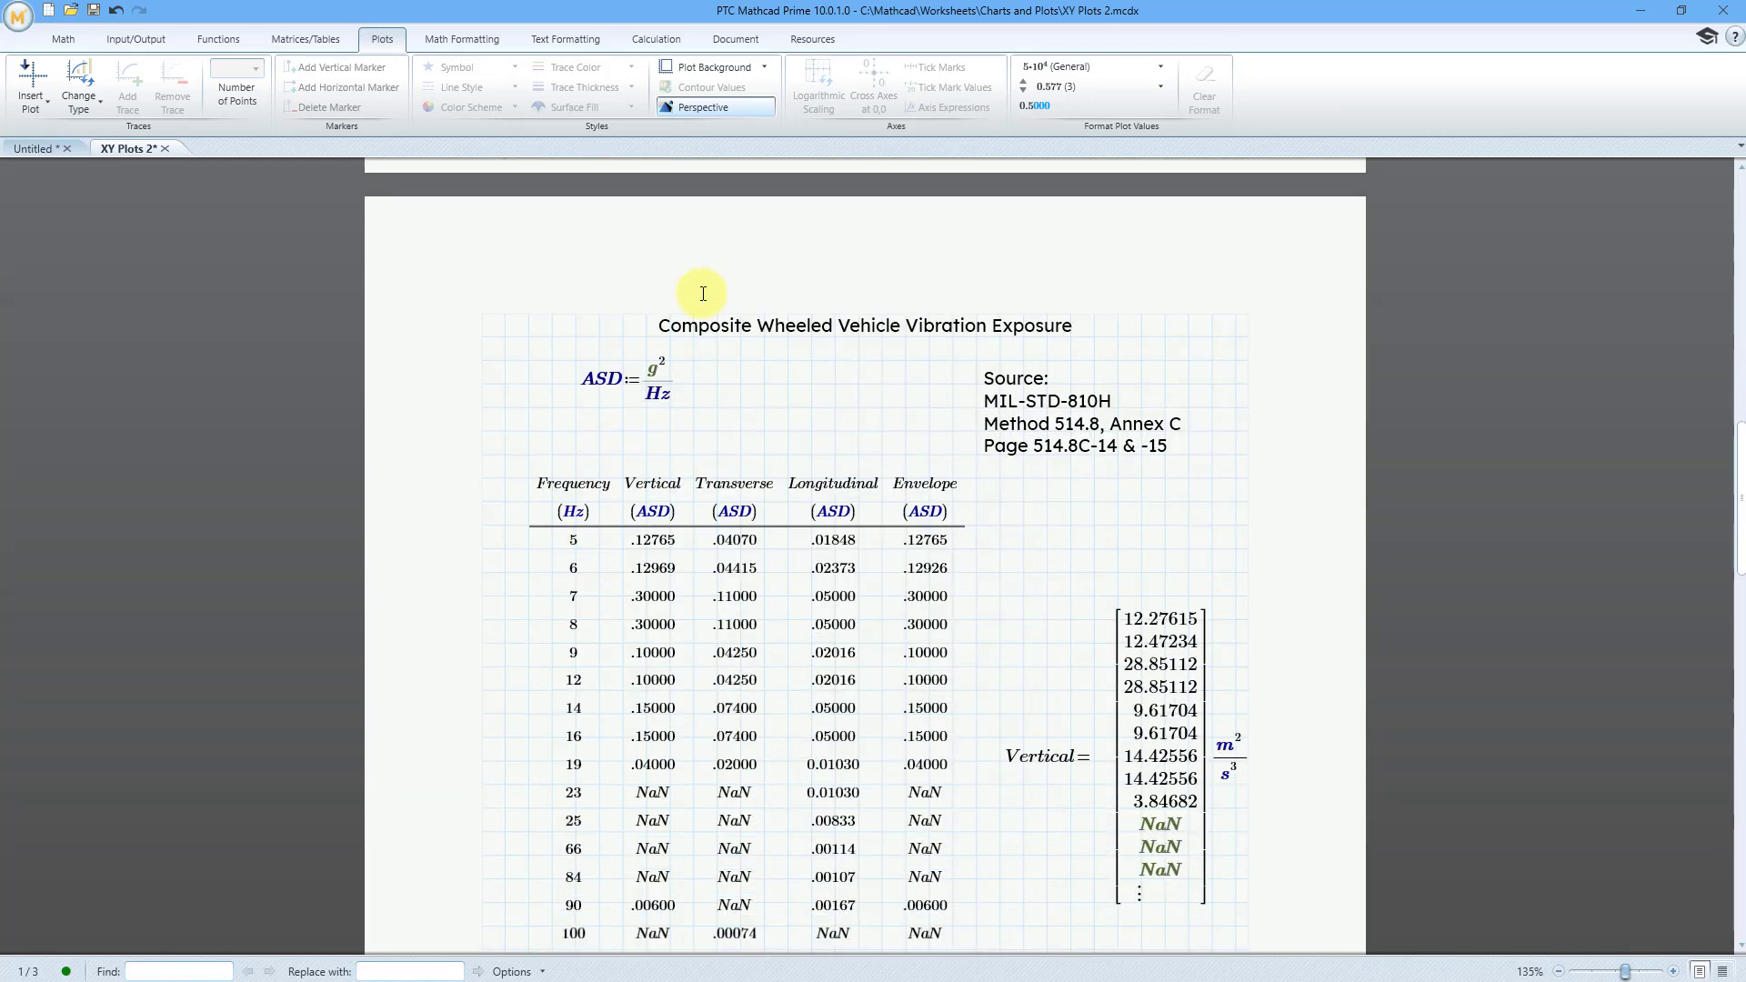
{"action": "scroll", "coordinate": [638, 288], "scroll_direction": "down", "scroll_amount": 3}
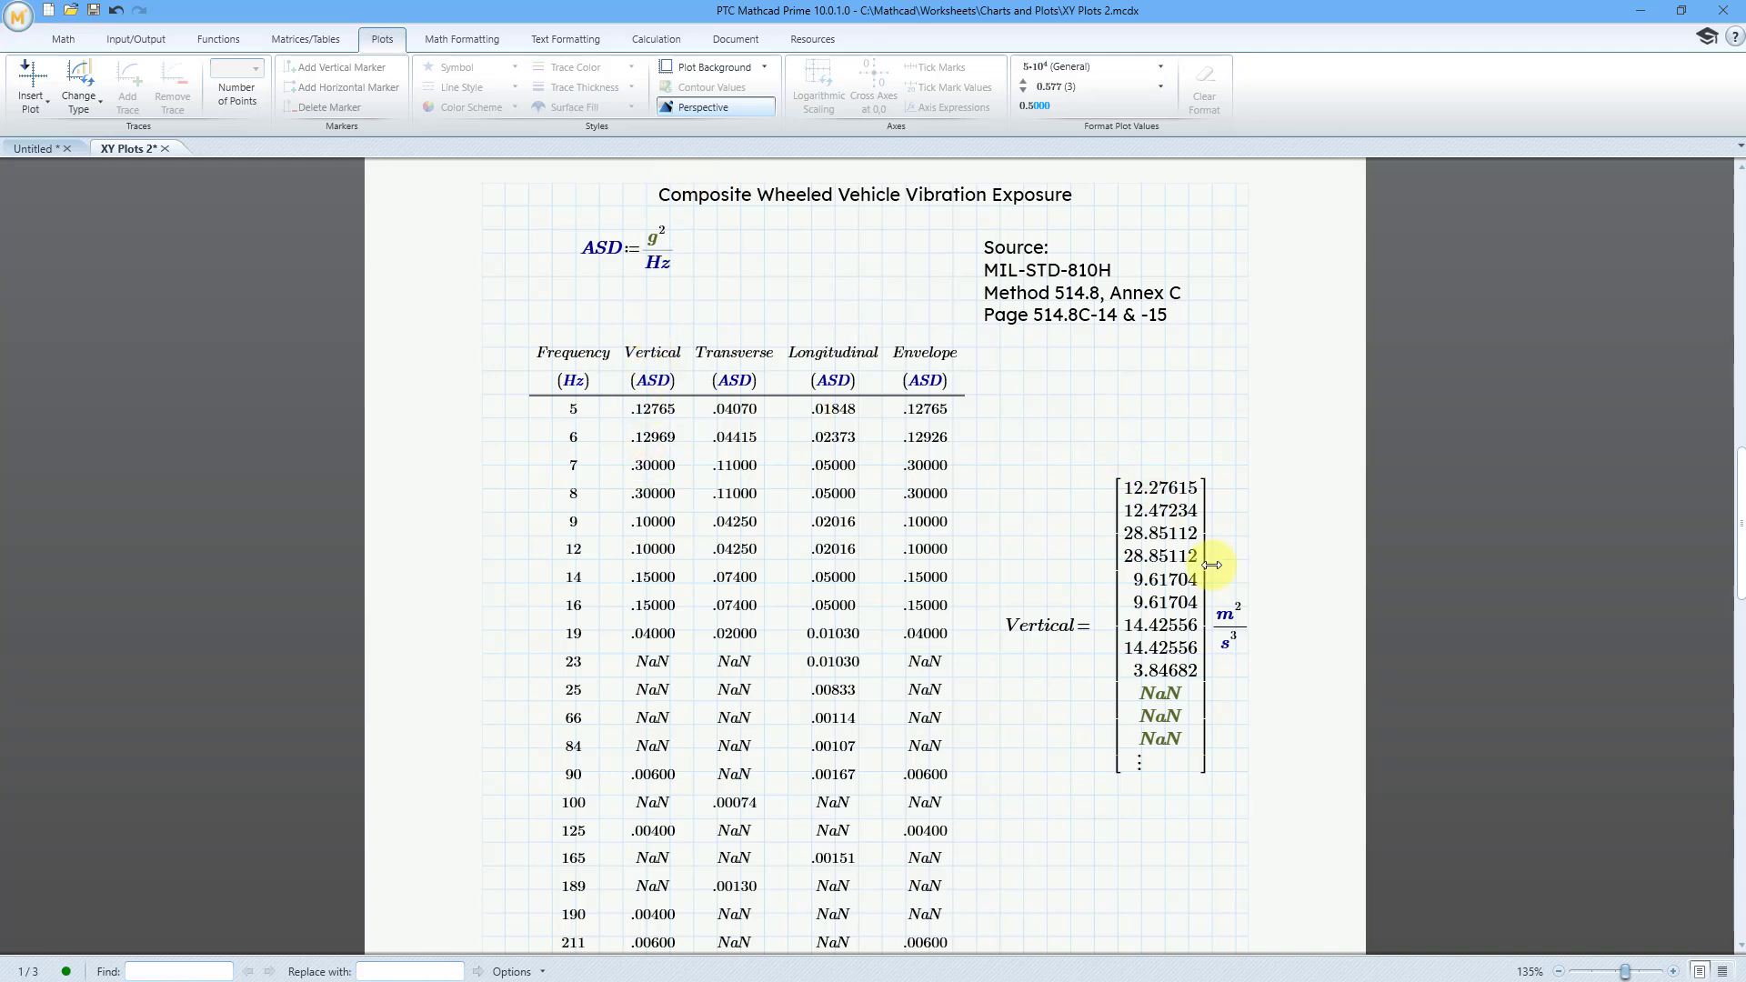
{"action": "left_click", "coordinate": [1246, 629]}
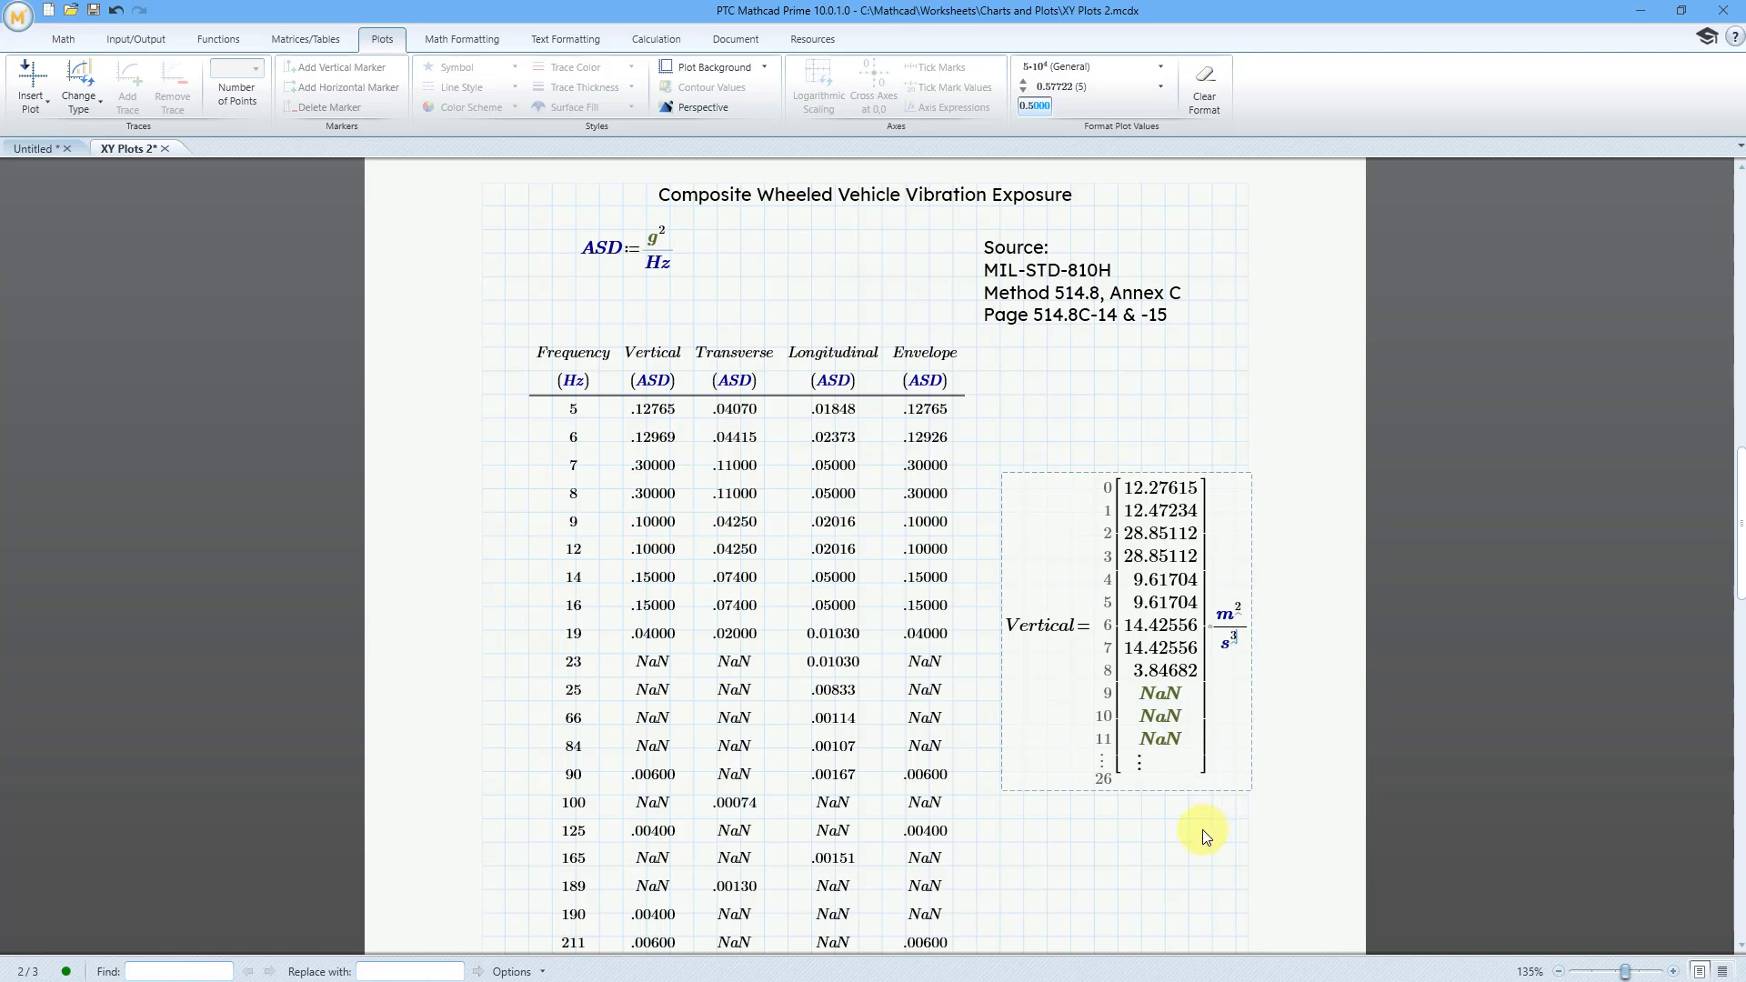
{"action": "key", "text": "Right"}
{"action": "key", "text": "Right"}
{"action": "key", "text": "BackSpace"}
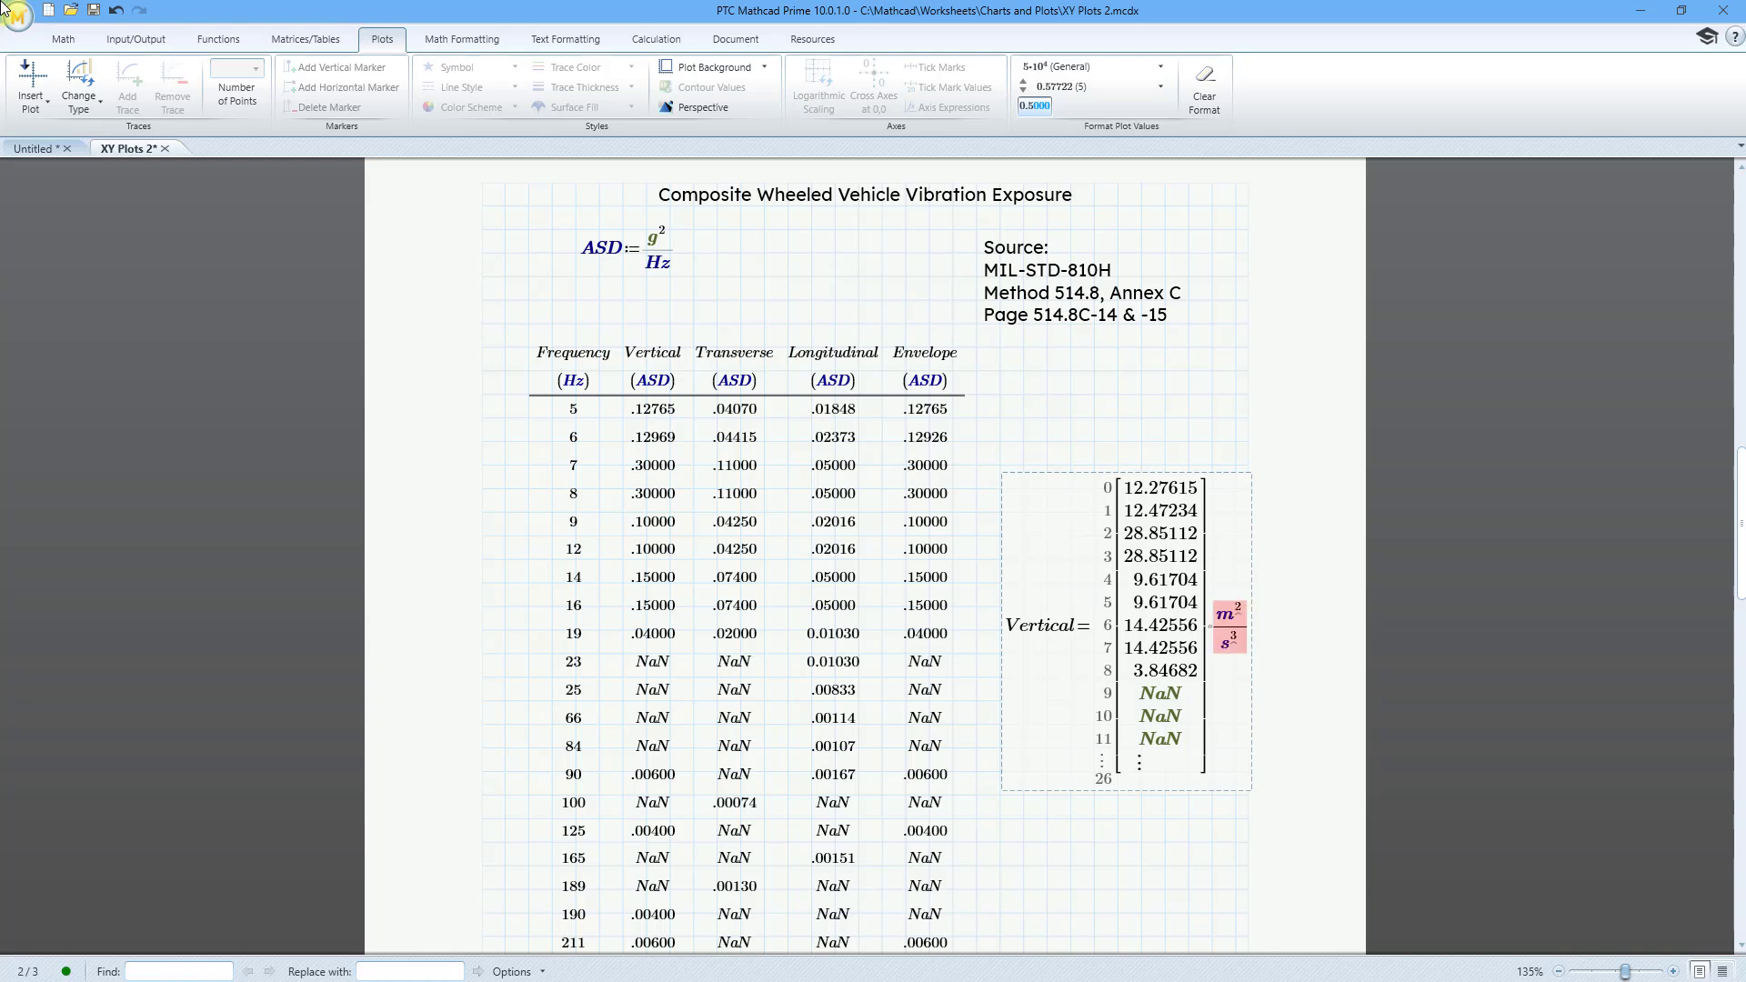
{"action": "key", "text": "BackSpace"}
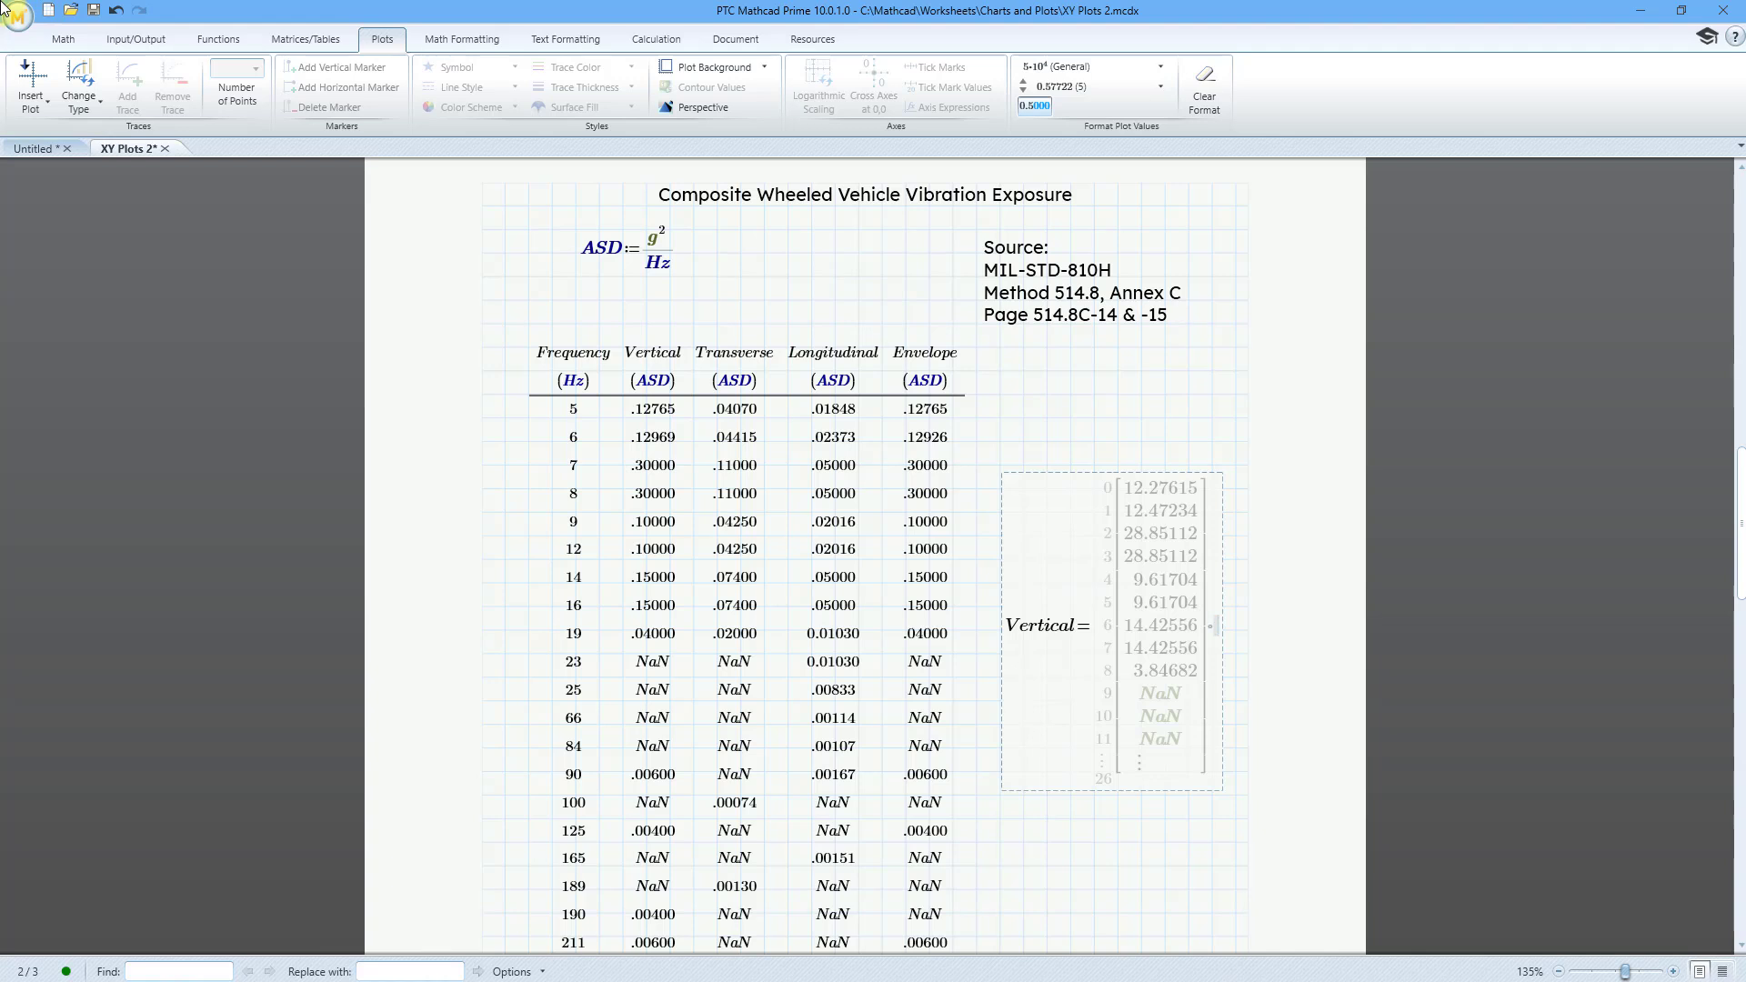
{"action": "type", "text": "ASD"}
{"action": "left_click", "coordinate": [1130, 415]}
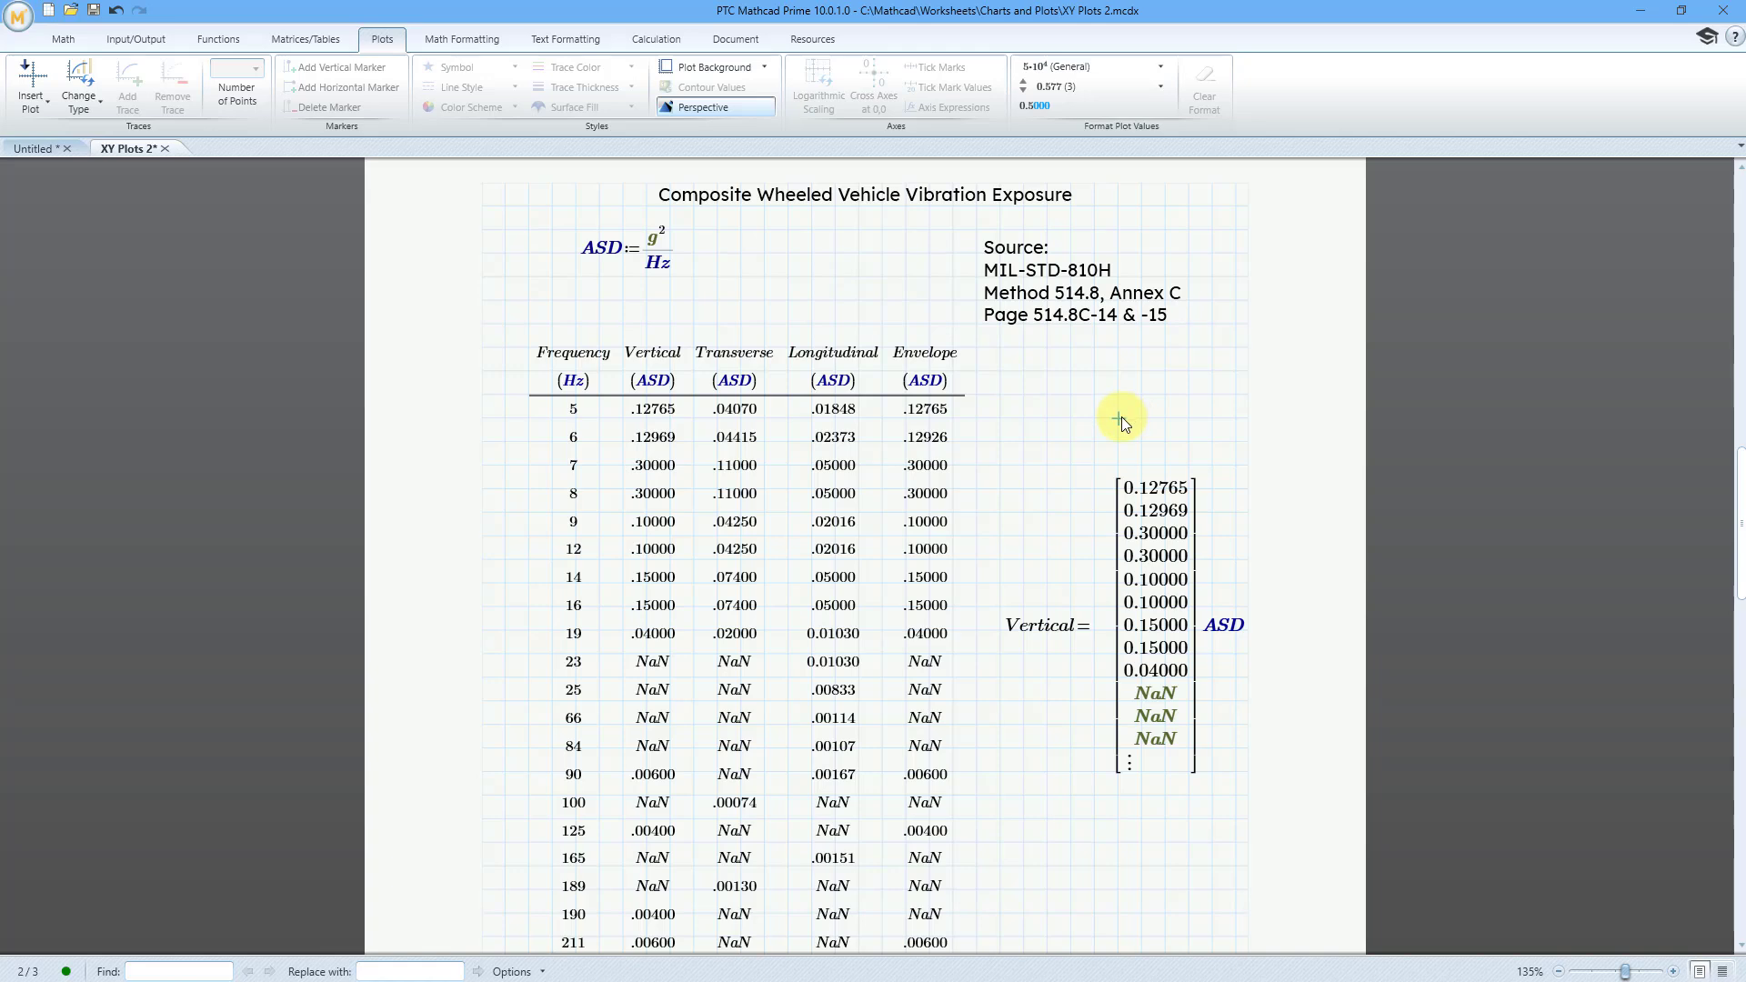
Step: Apply logarithmic scaling to both the Frequency x-axis and the y-axis of the vibration plot
{"action": "scroll", "coordinate": [1122, 417], "scroll_direction": "down", "scroll_amount": 10}
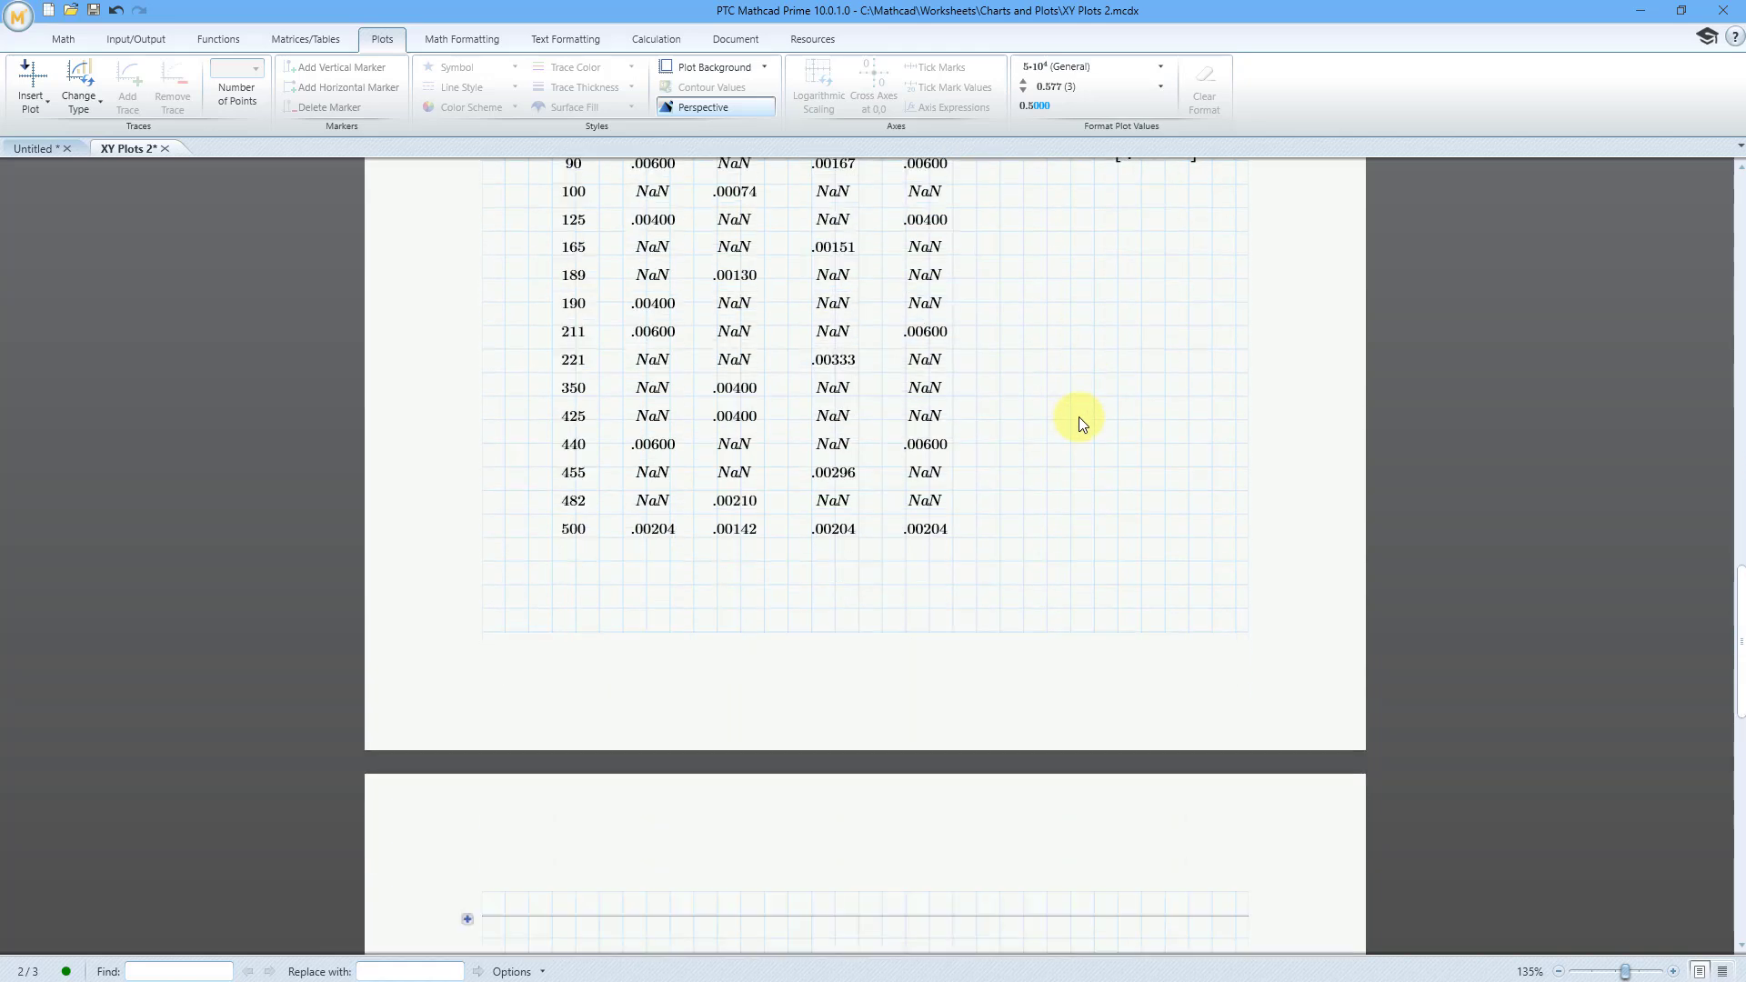
{"action": "scroll", "coordinate": [1077, 421], "scroll_direction": "down", "scroll_amount": 5}
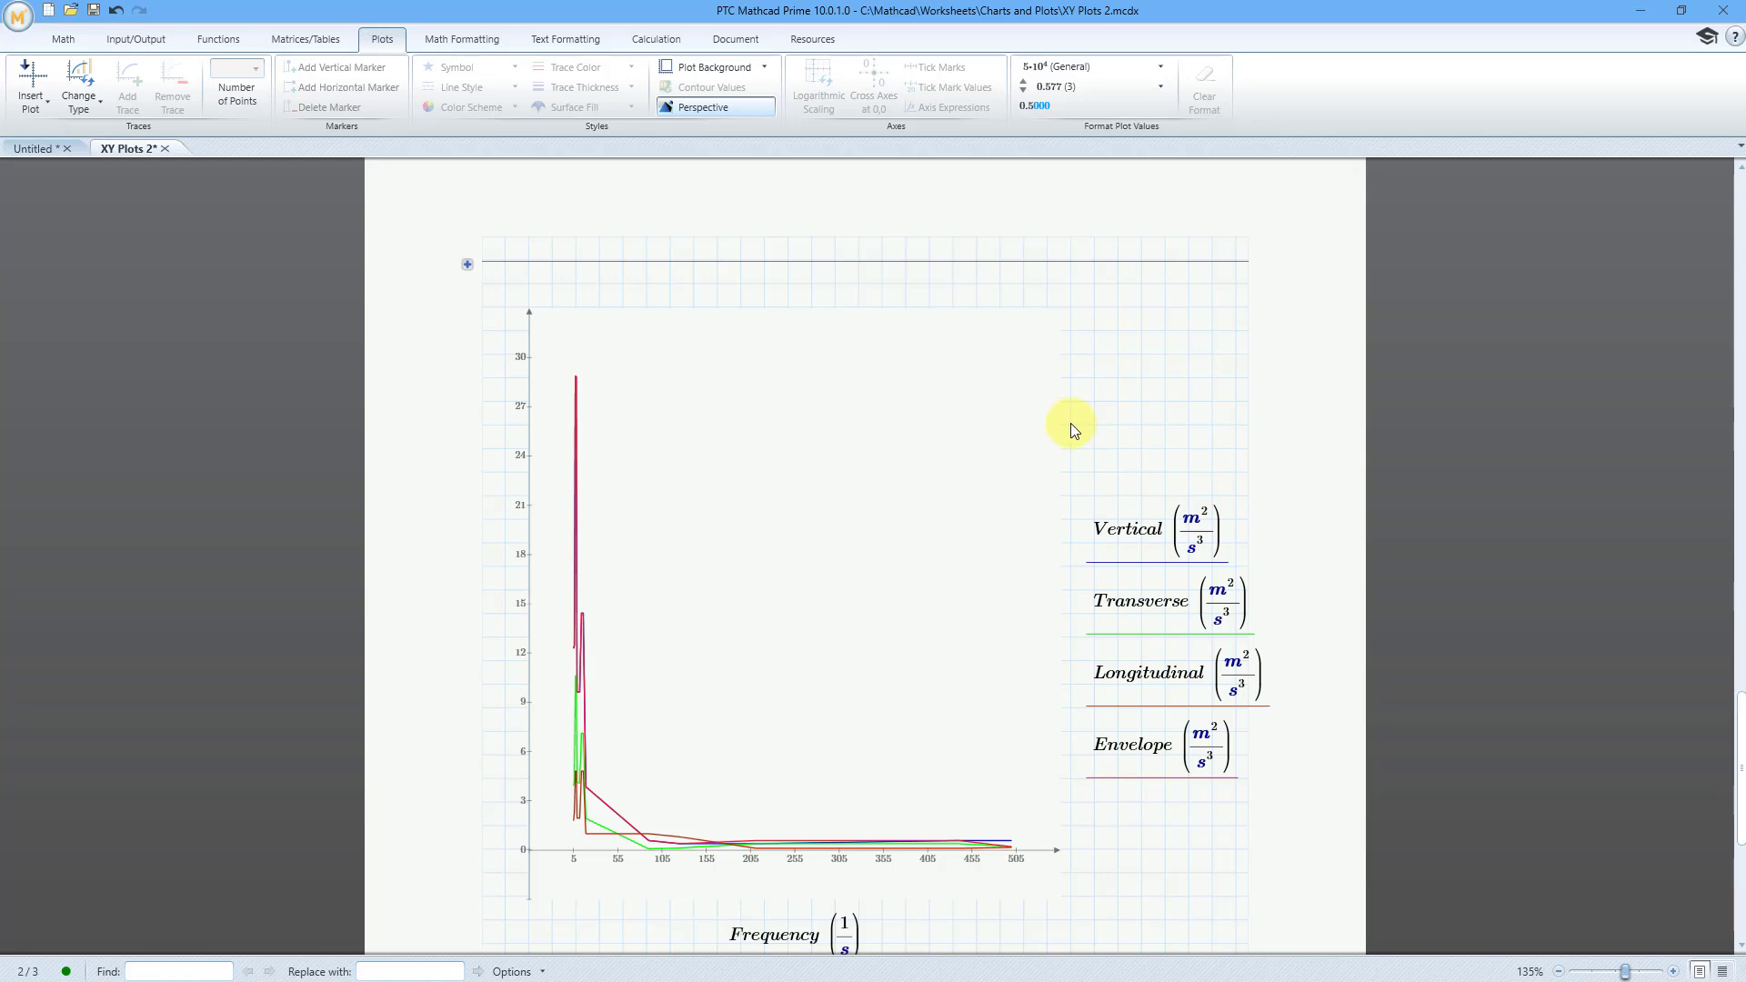
{"action": "scroll", "coordinate": [1071, 430], "scroll_direction": "down", "scroll_amount": 1}
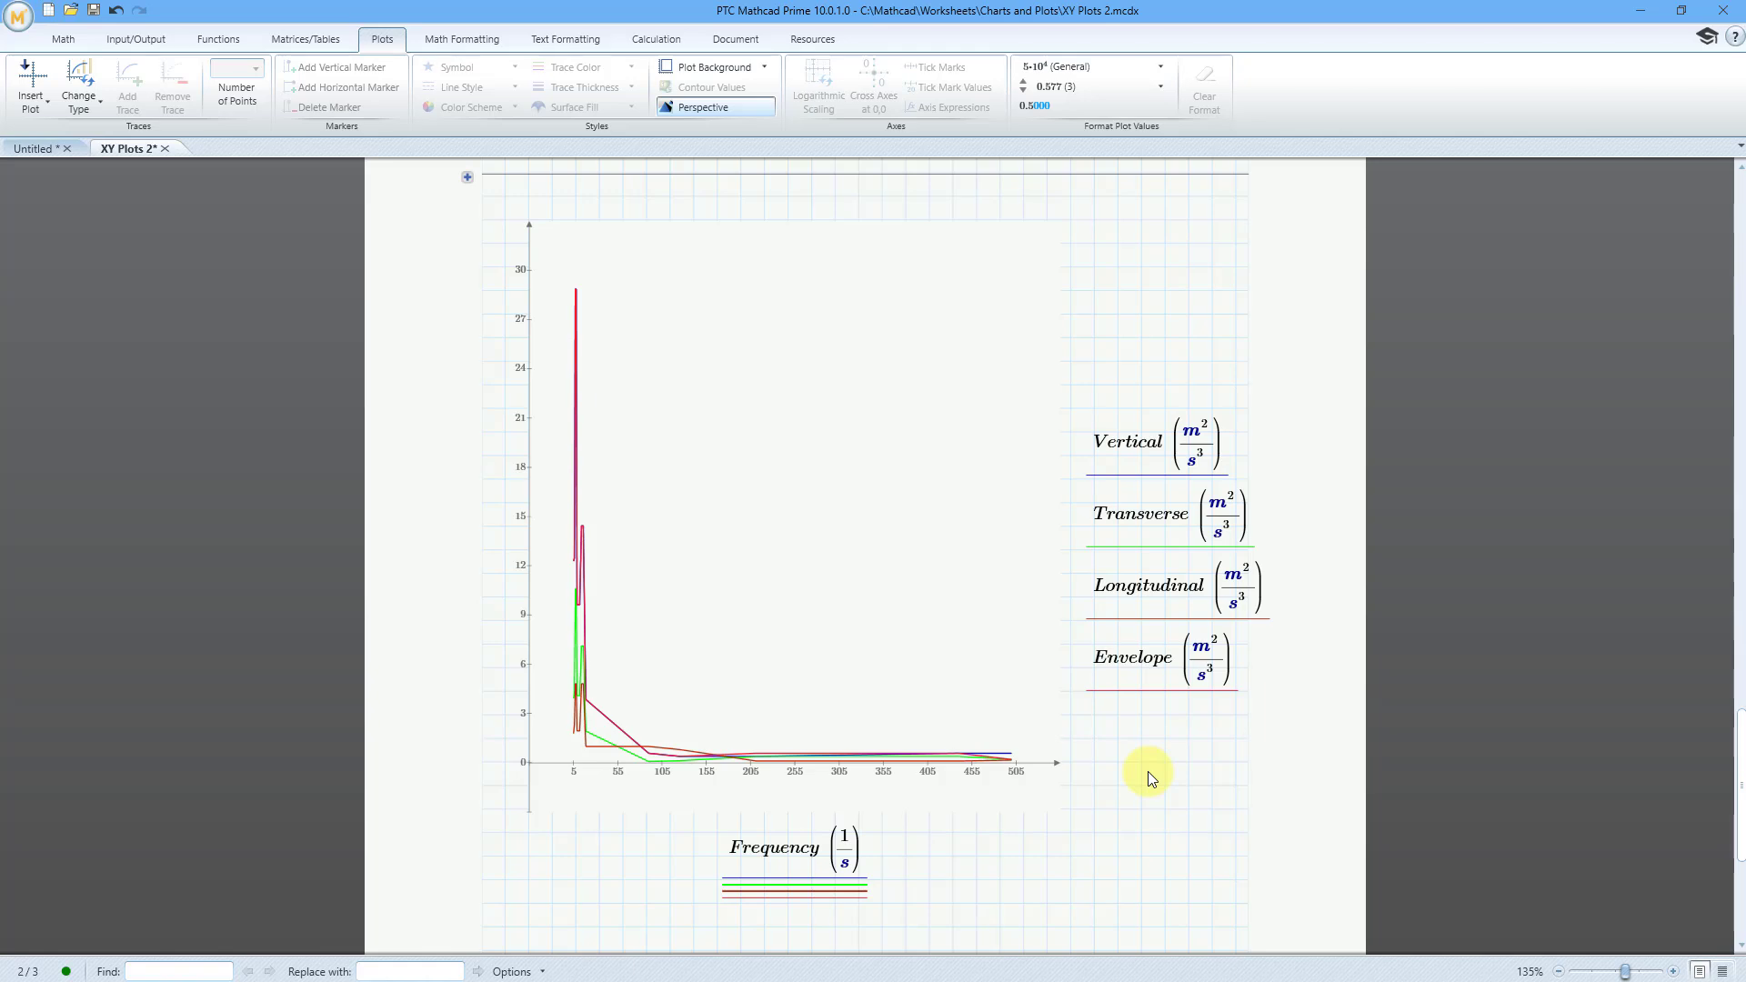
{"action": "left_click", "coordinate": [821, 853]}
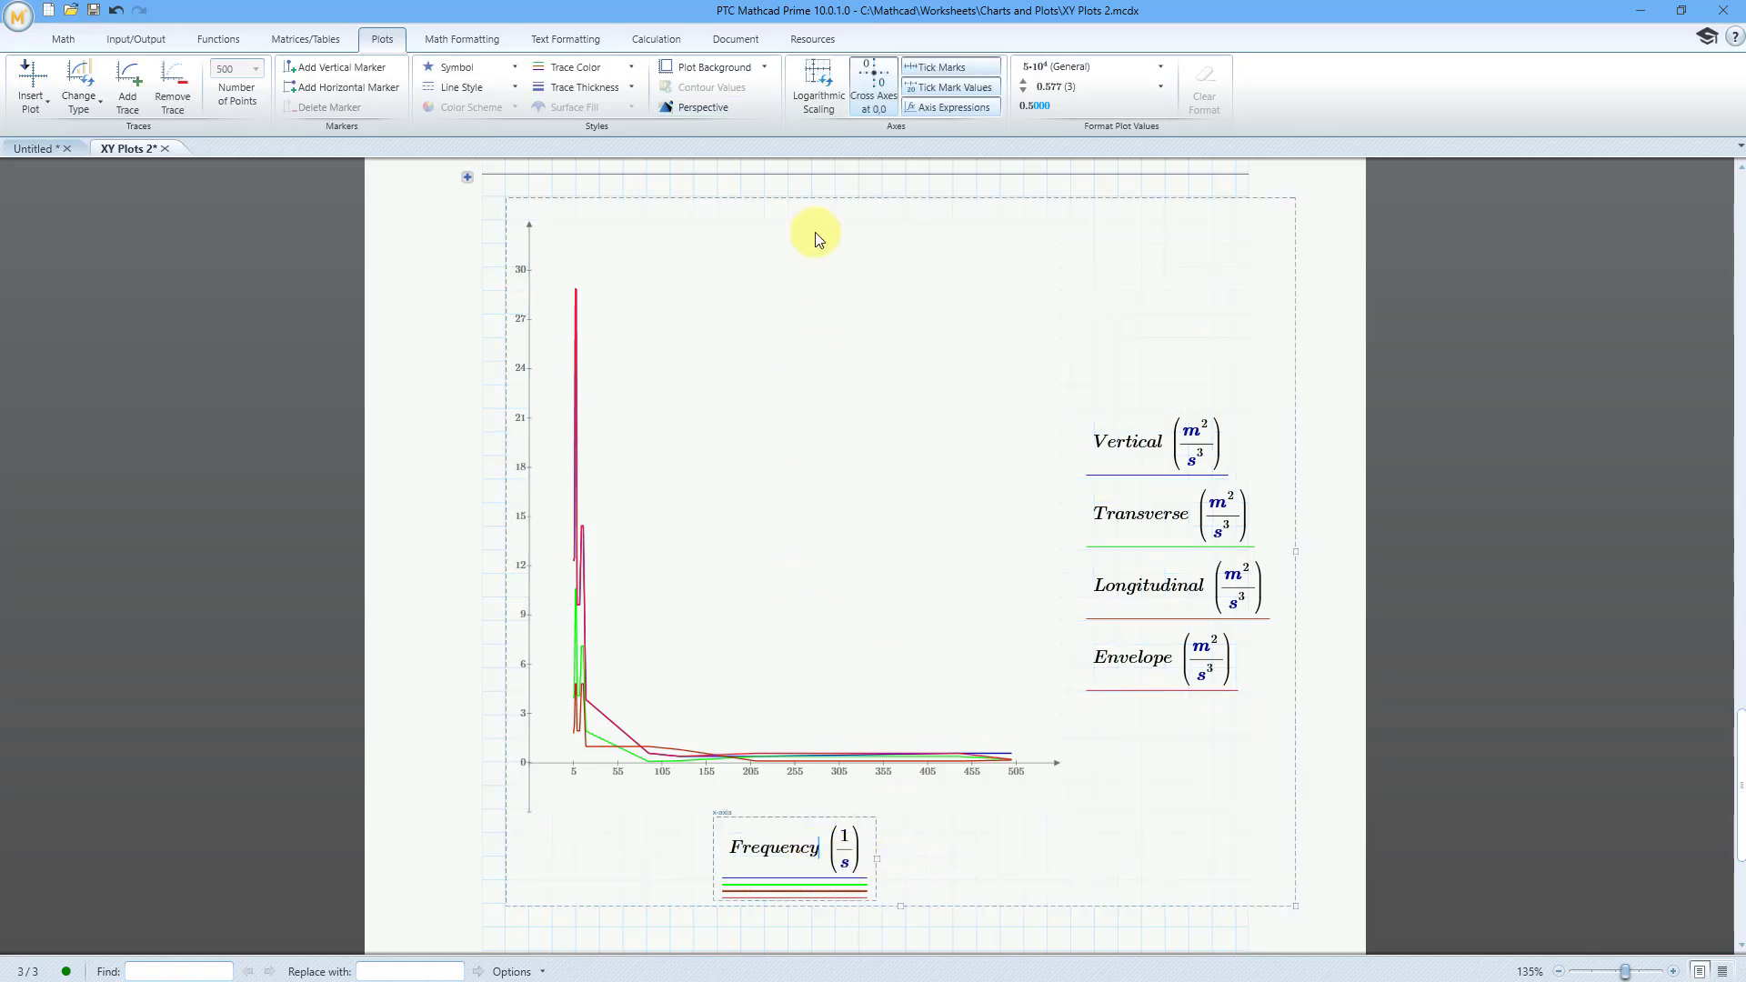
{"action": "left_click", "coordinate": [815, 104]}
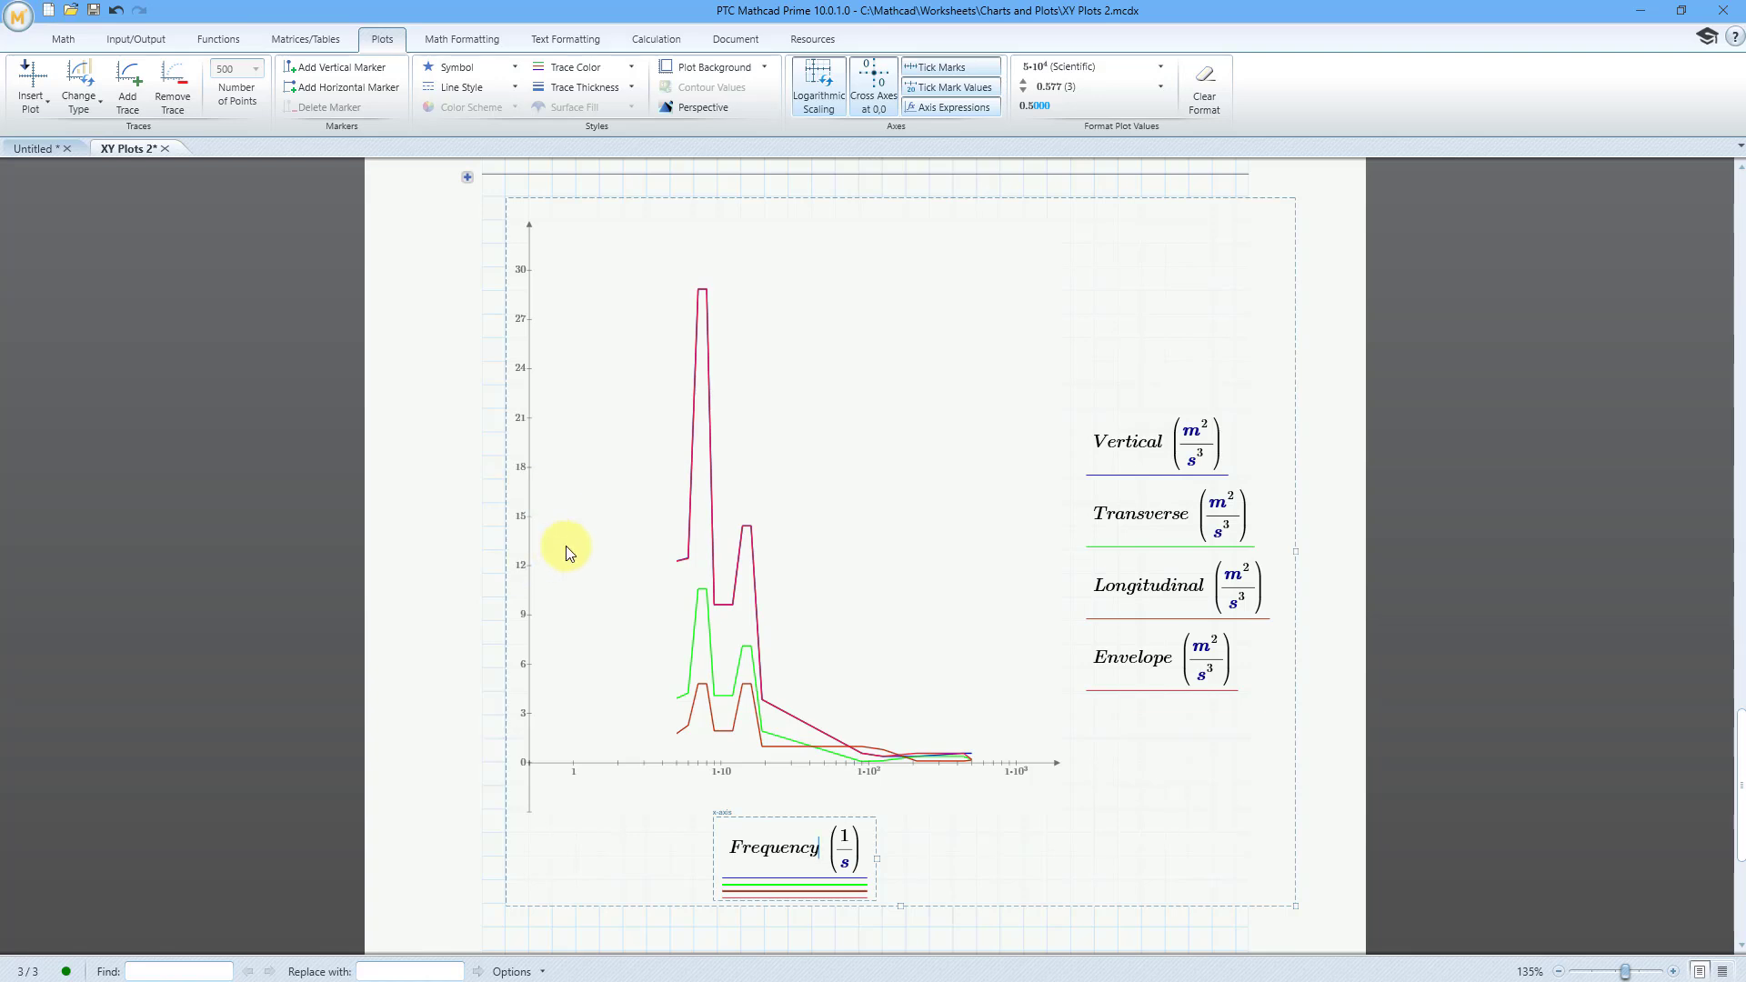
{"action": "left_click", "coordinate": [1223, 425]}
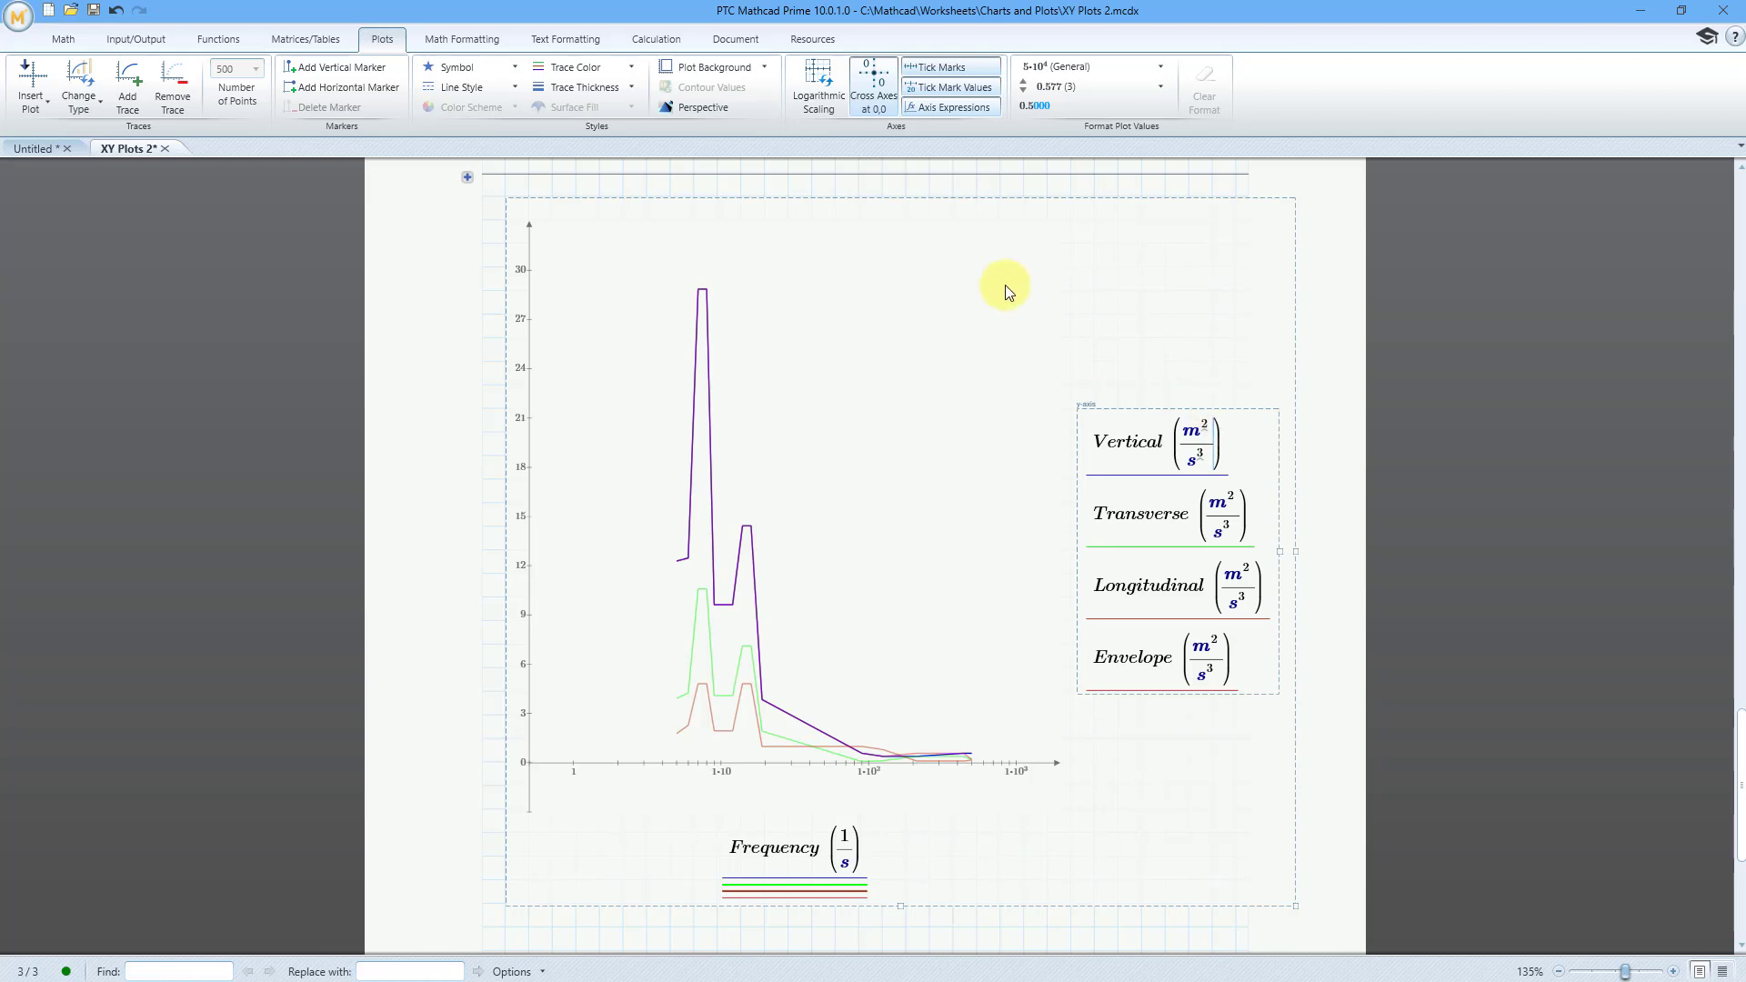
{"action": "left_click", "coordinate": [823, 99]}
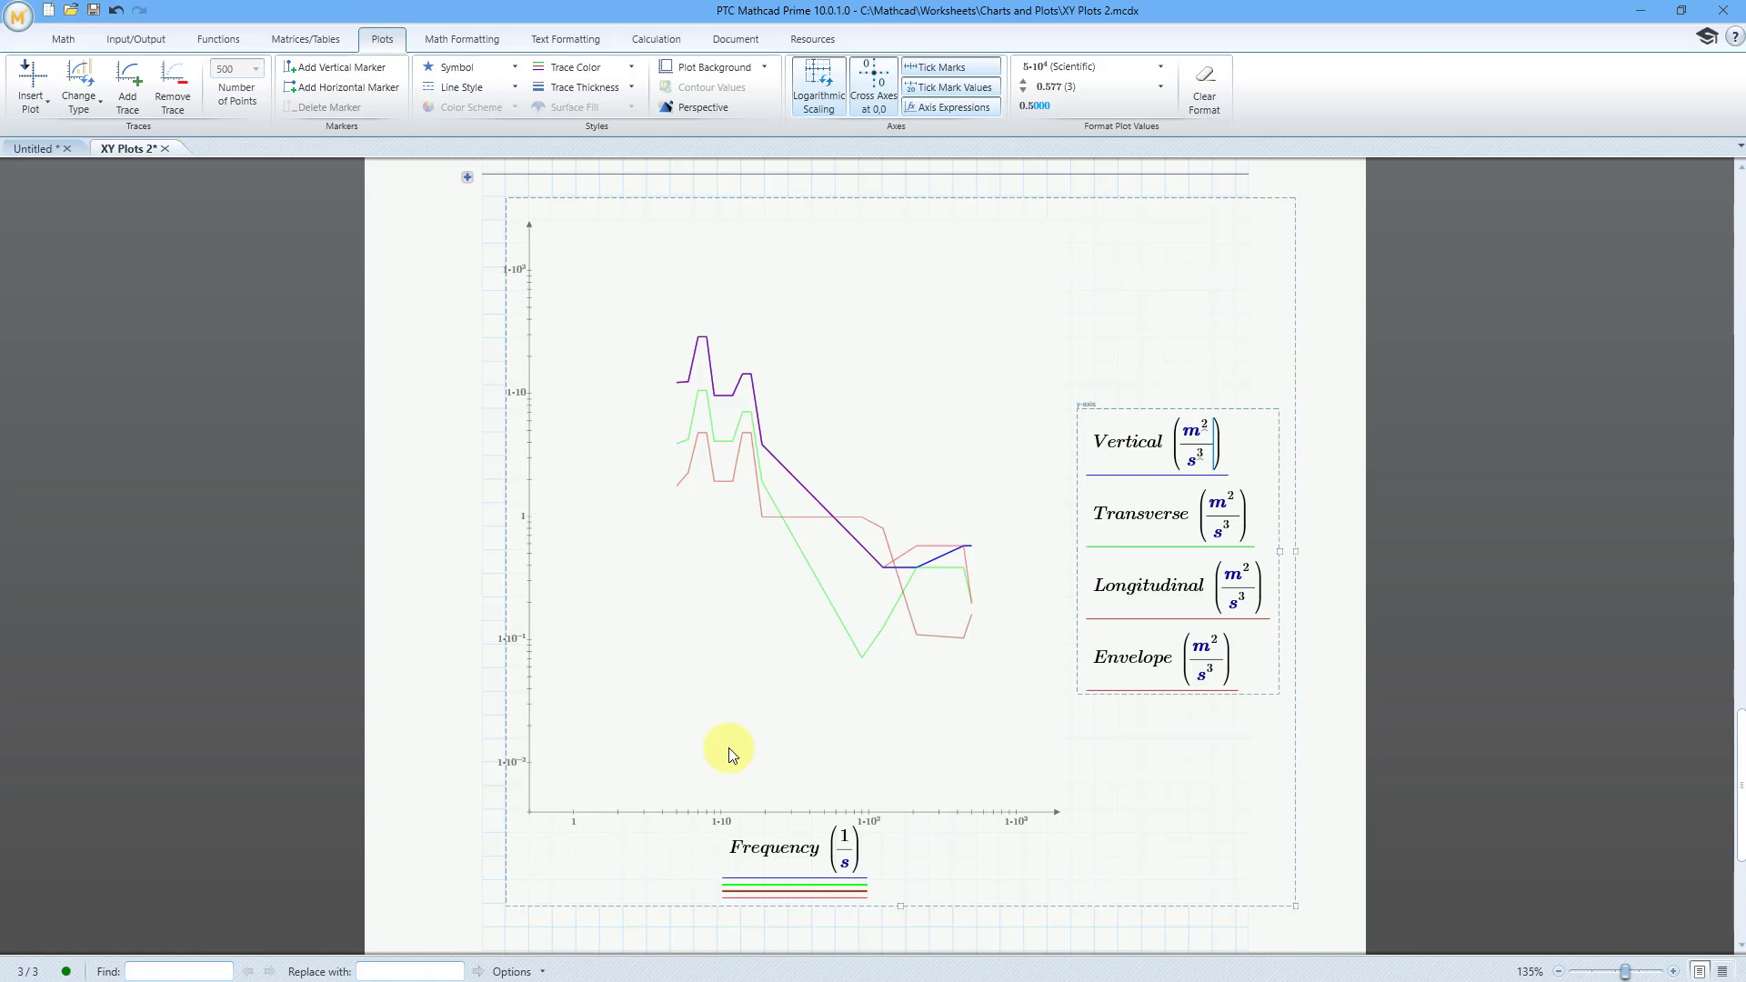
Step: Replace the units of the Vertical and Transverse y-axis expressions on the vibration plot with ASD
{"action": "key", "text": "BackSpace"}
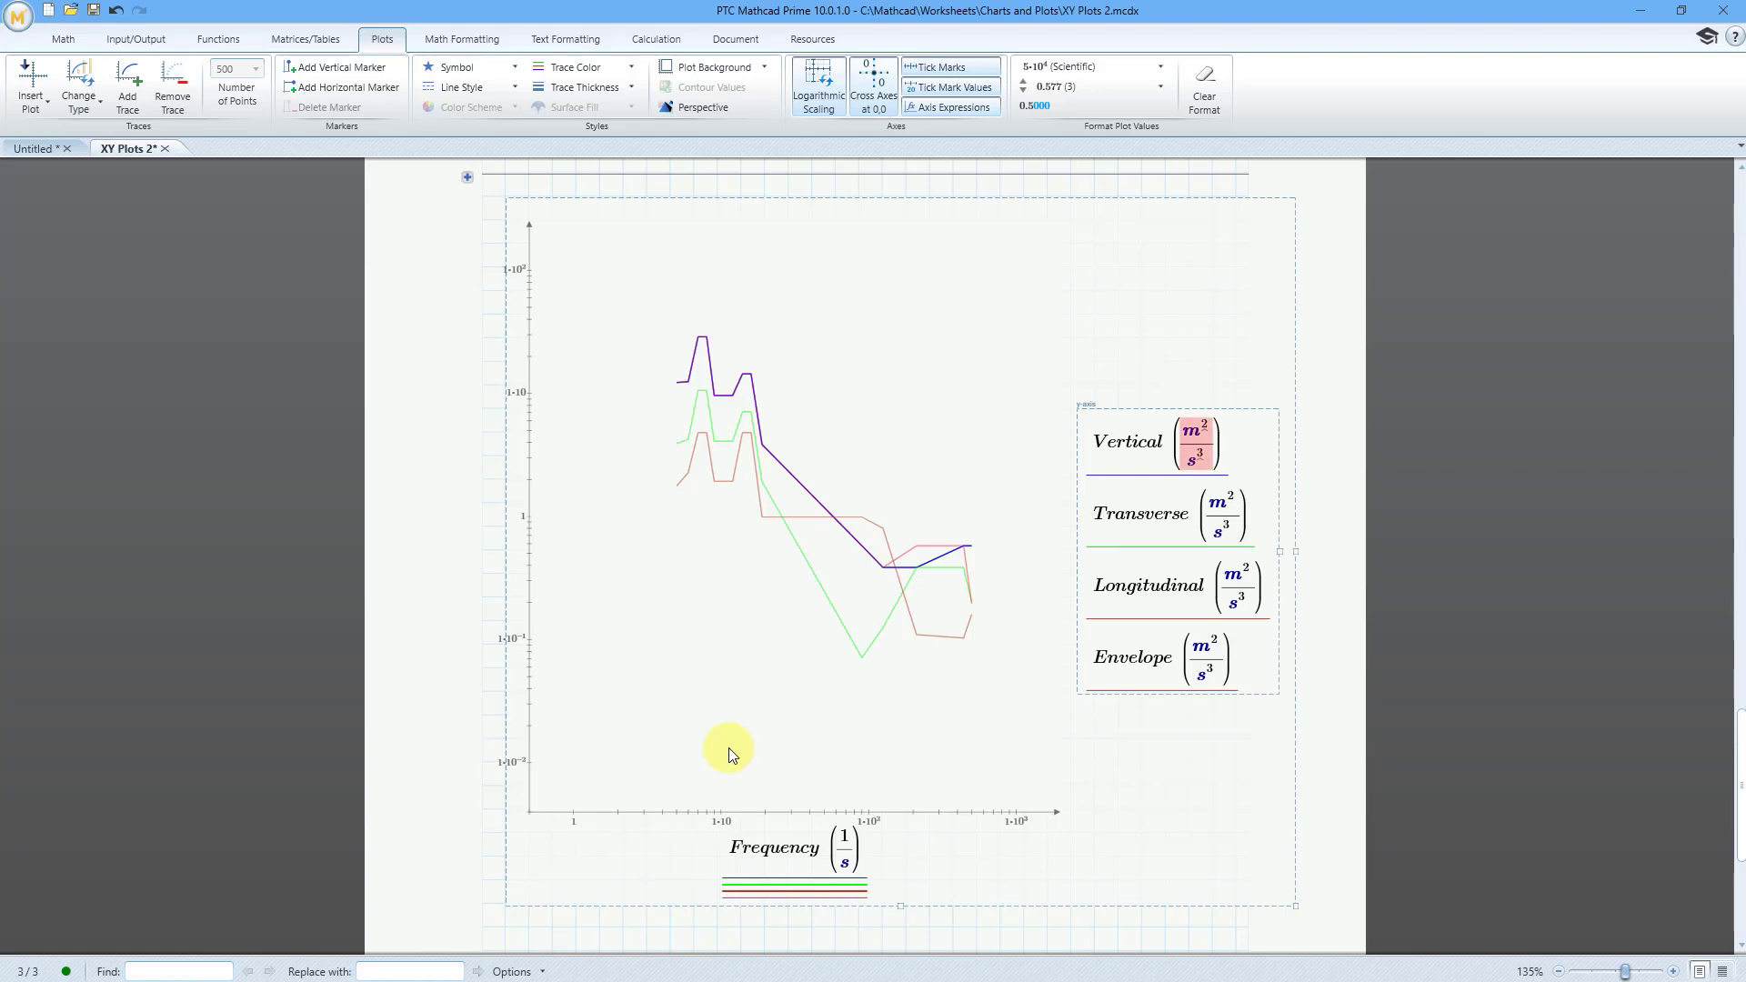
{"action": "key", "text": "BackSpace"}
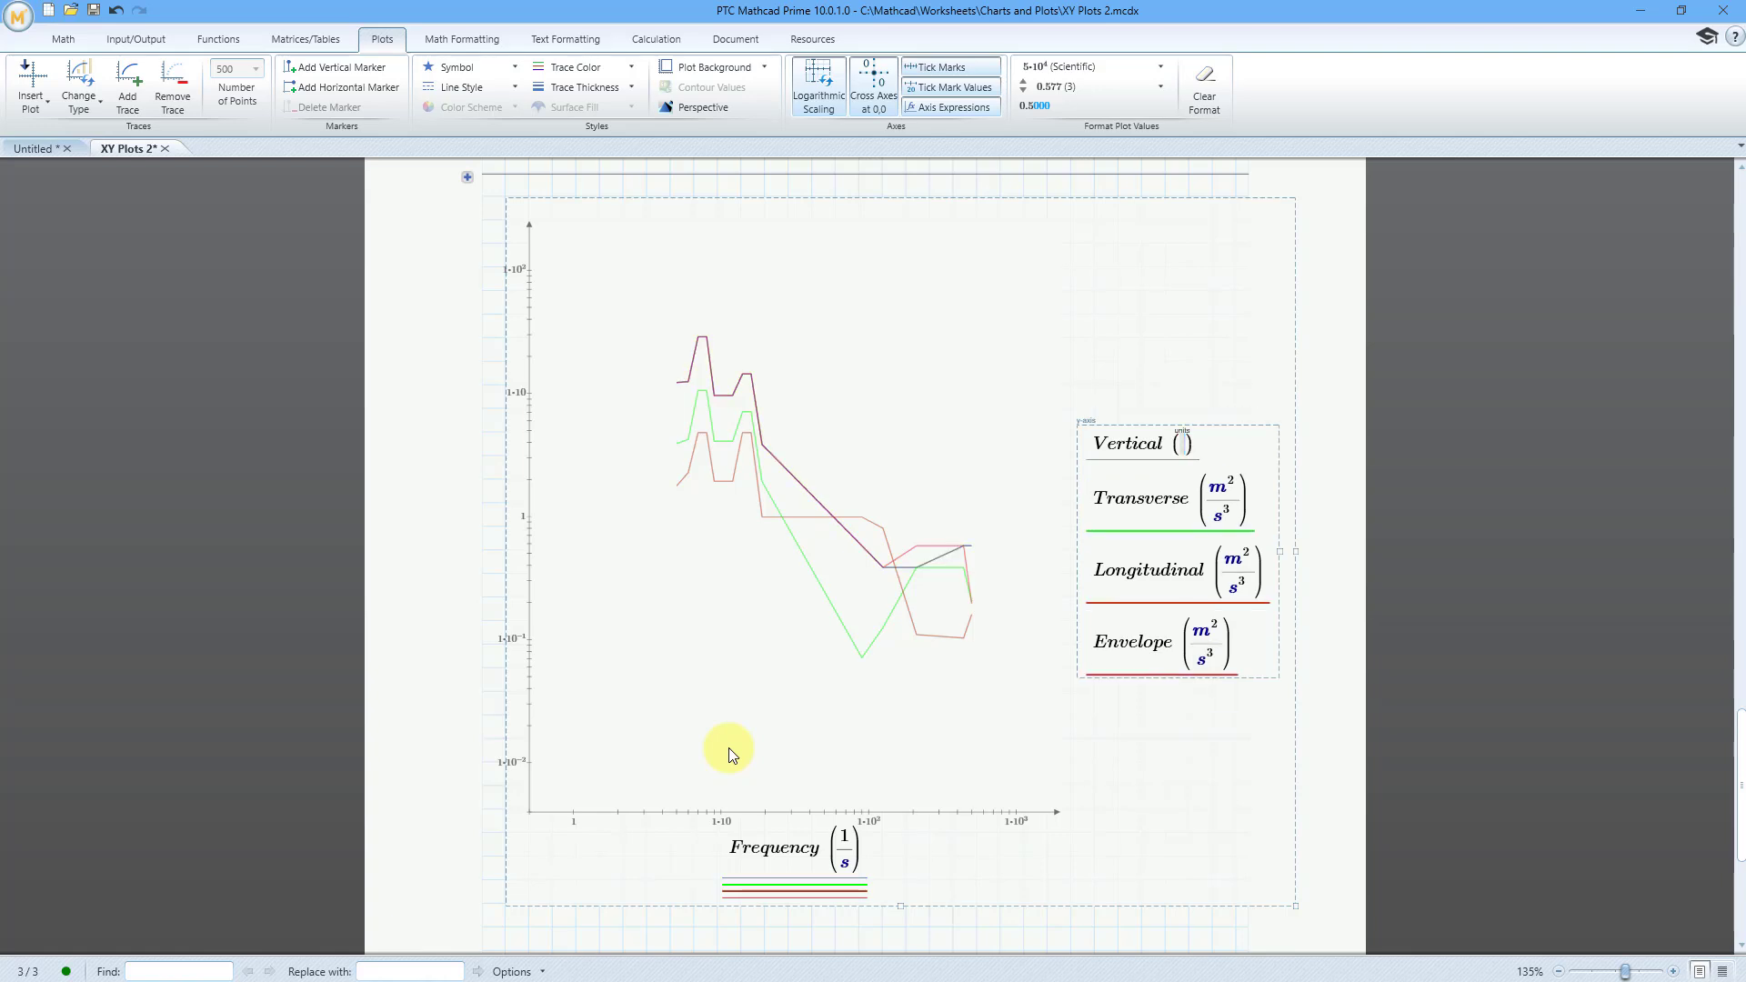
{"action": "type", "text": "ASD"}
{"action": "left_click", "coordinate": [1246, 510]}
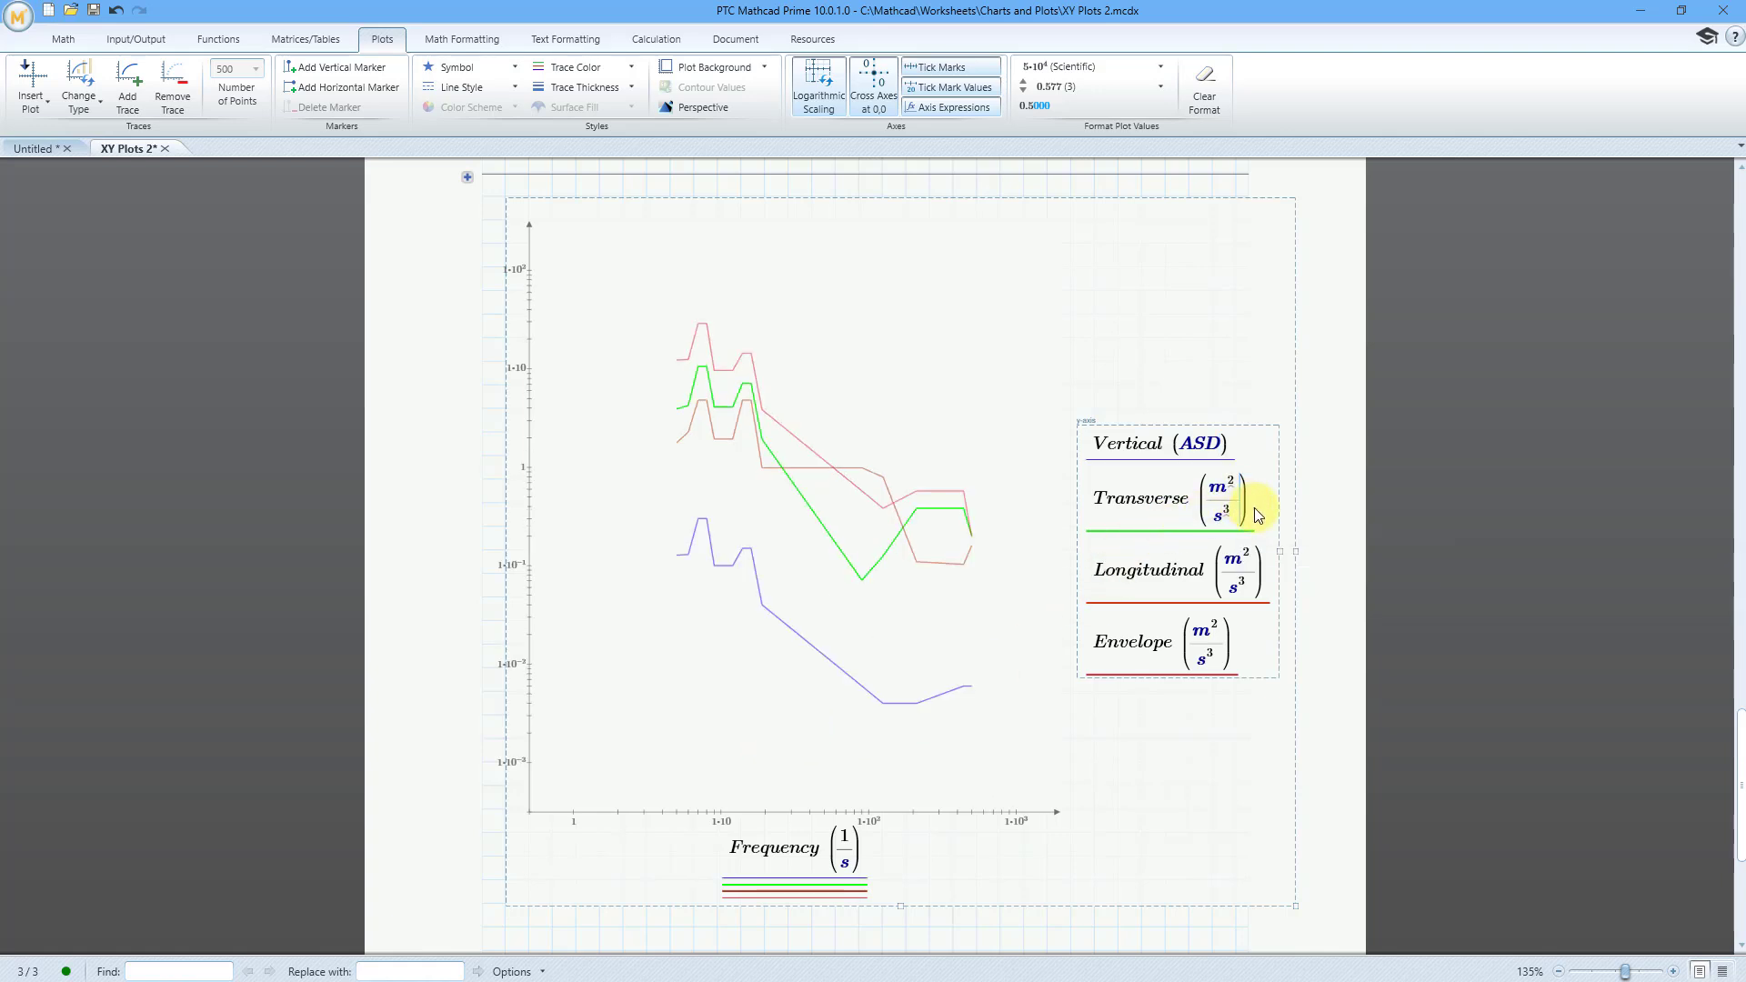
{"action": "key", "text": "Delete"}
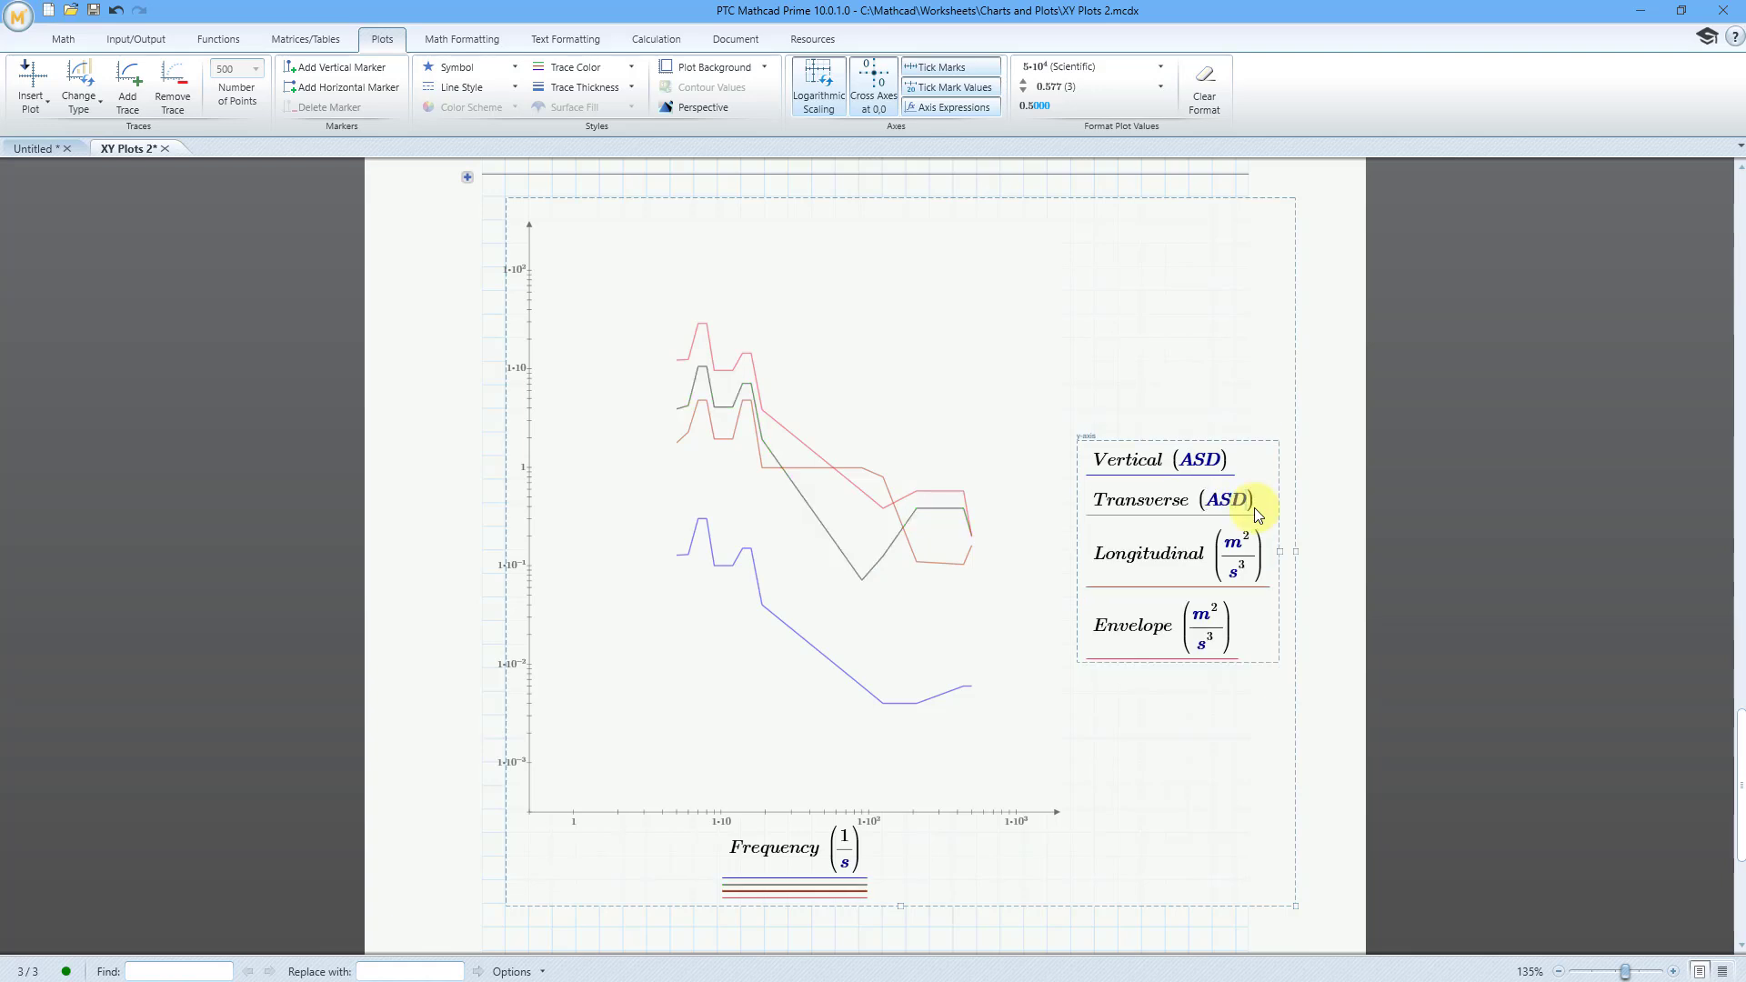
Step: Replace the units of the Longitudinal and Envelope y-axis expressions on the vibration plot with ASD
{"action": "left_click", "coordinate": [1256, 563]}
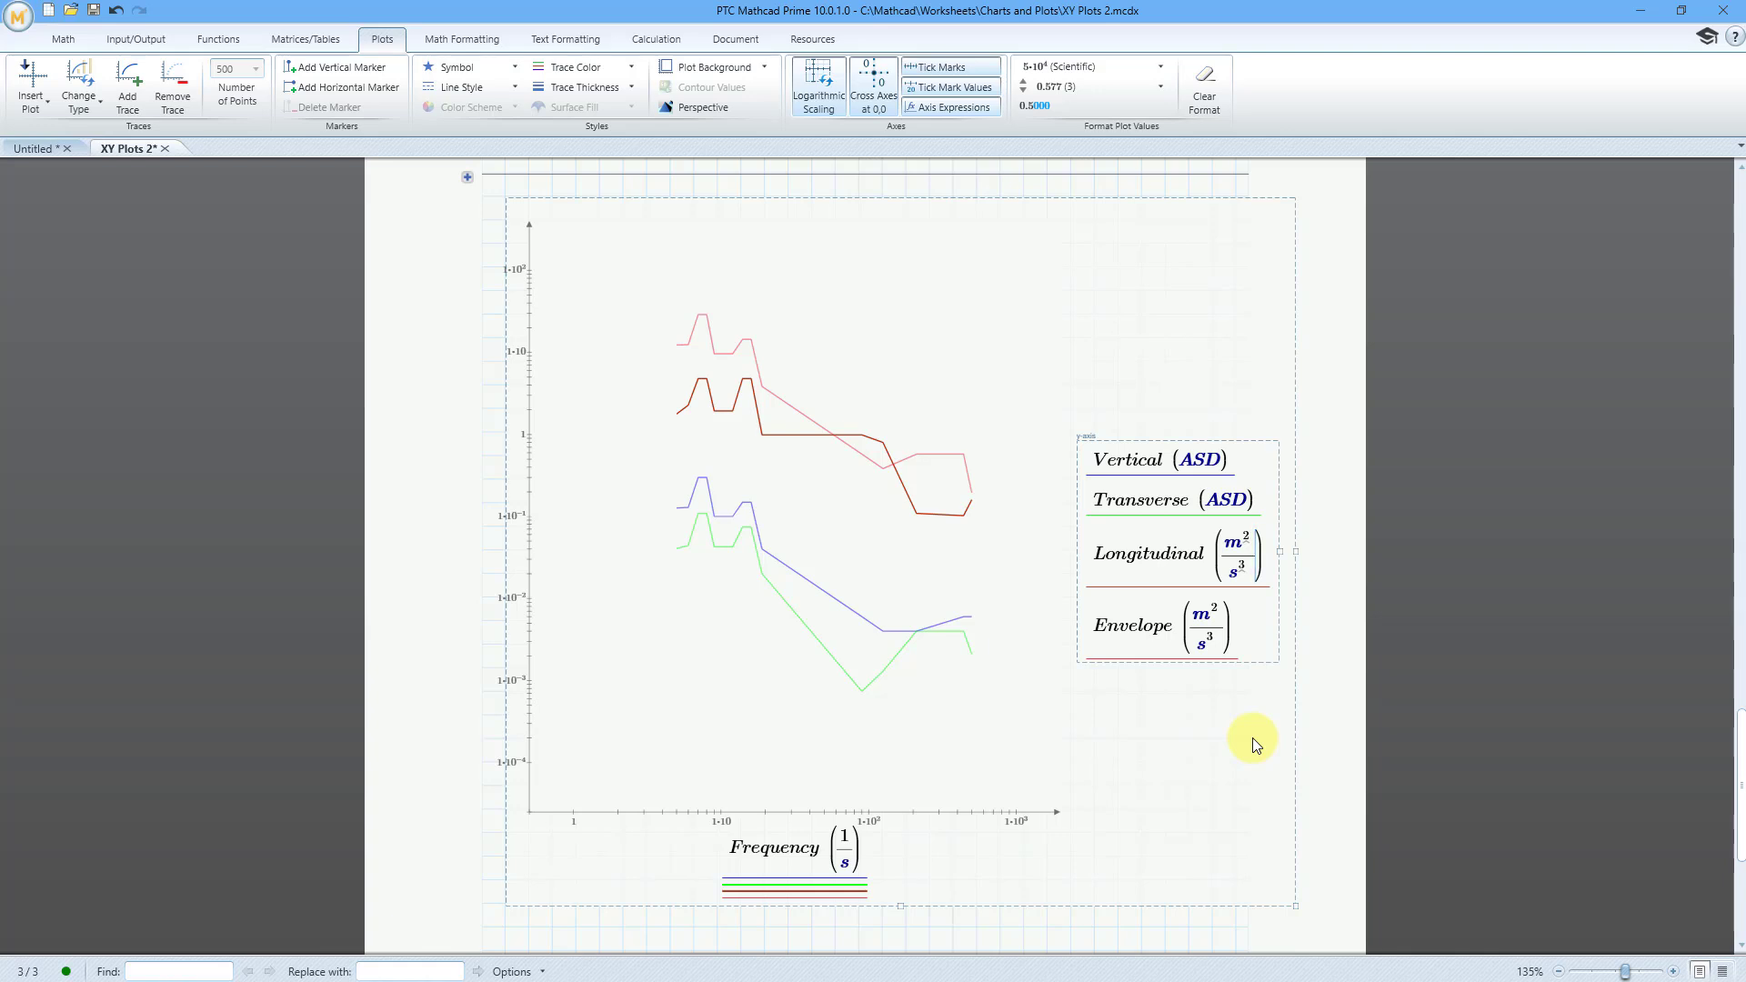
{"action": "key", "text": "BackSpace"}
{"action": "key", "text": "BackSpace"}
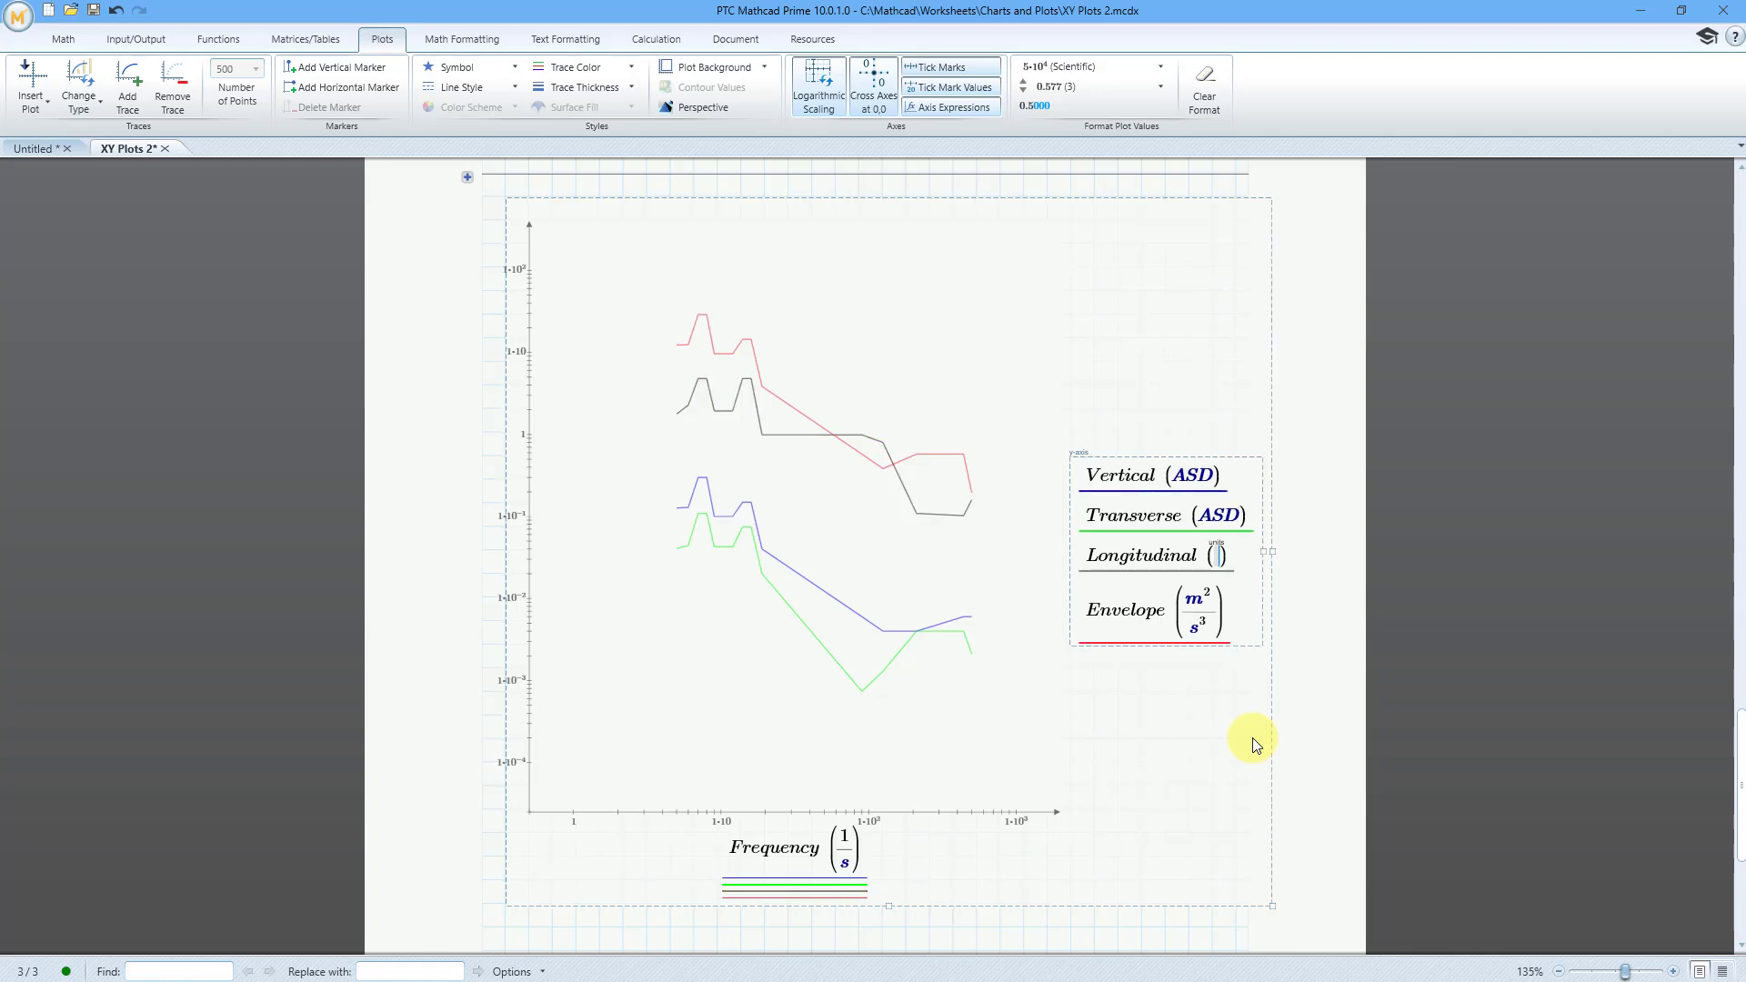
{"action": "type", "text": "ASD"}
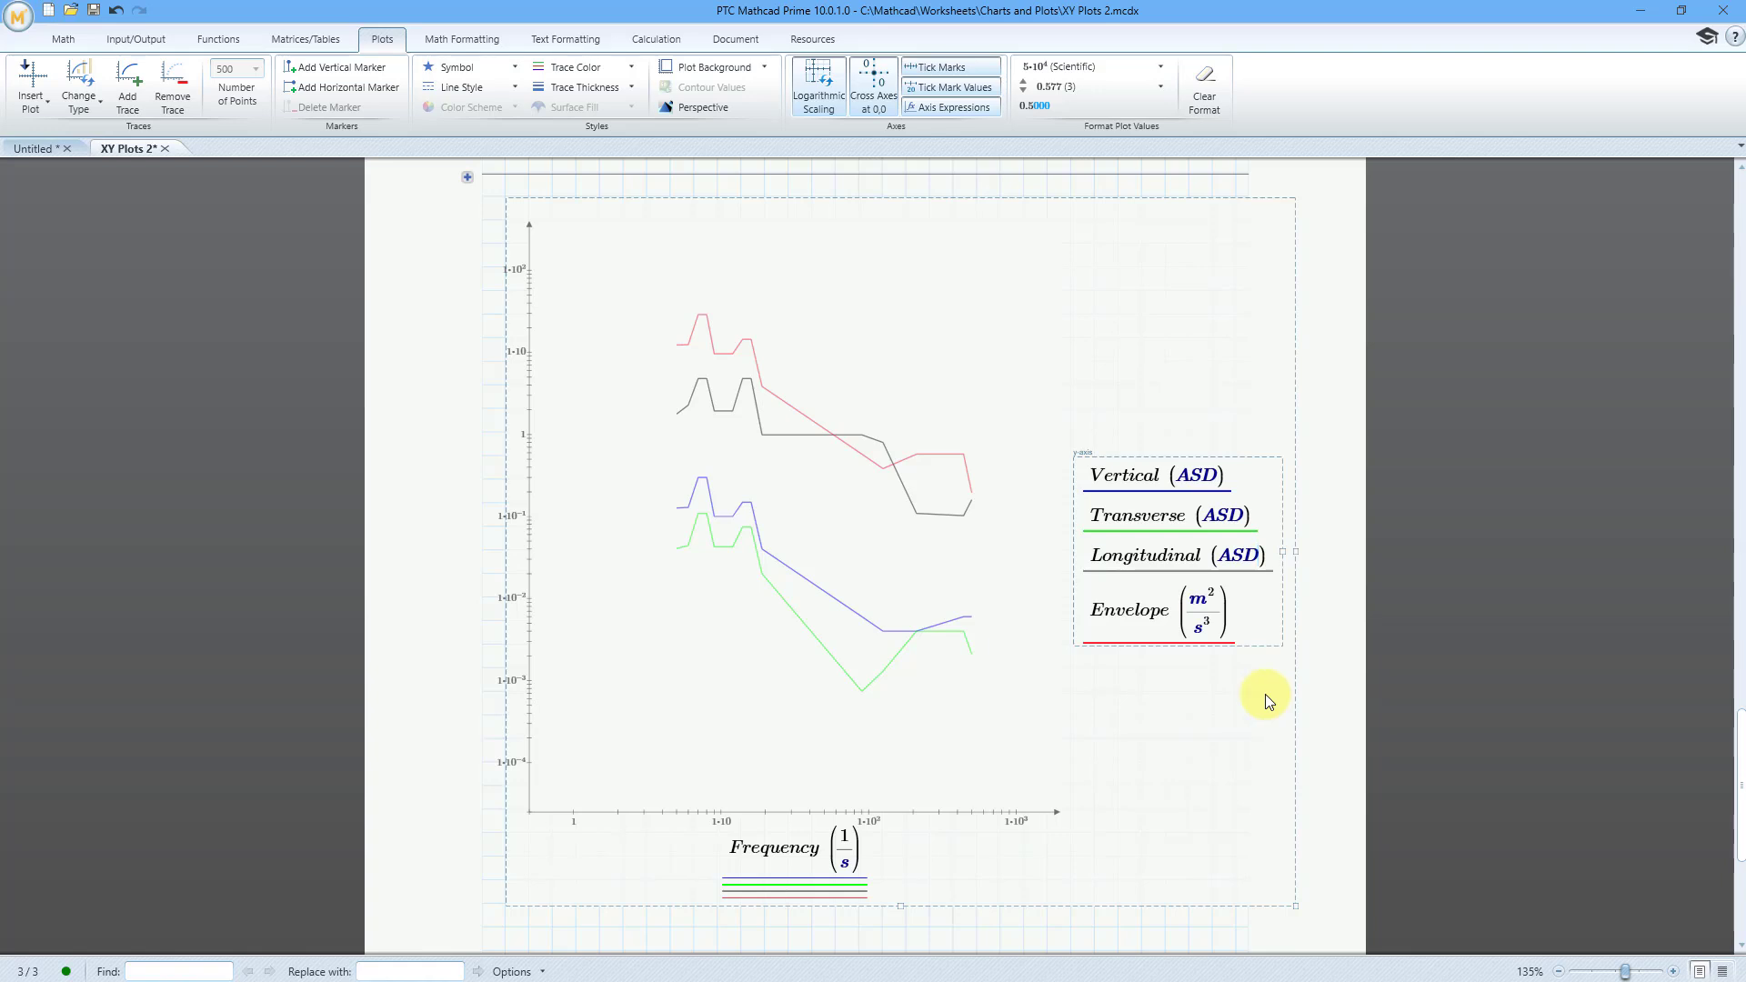
{"action": "left_click", "coordinate": [1222, 617]}
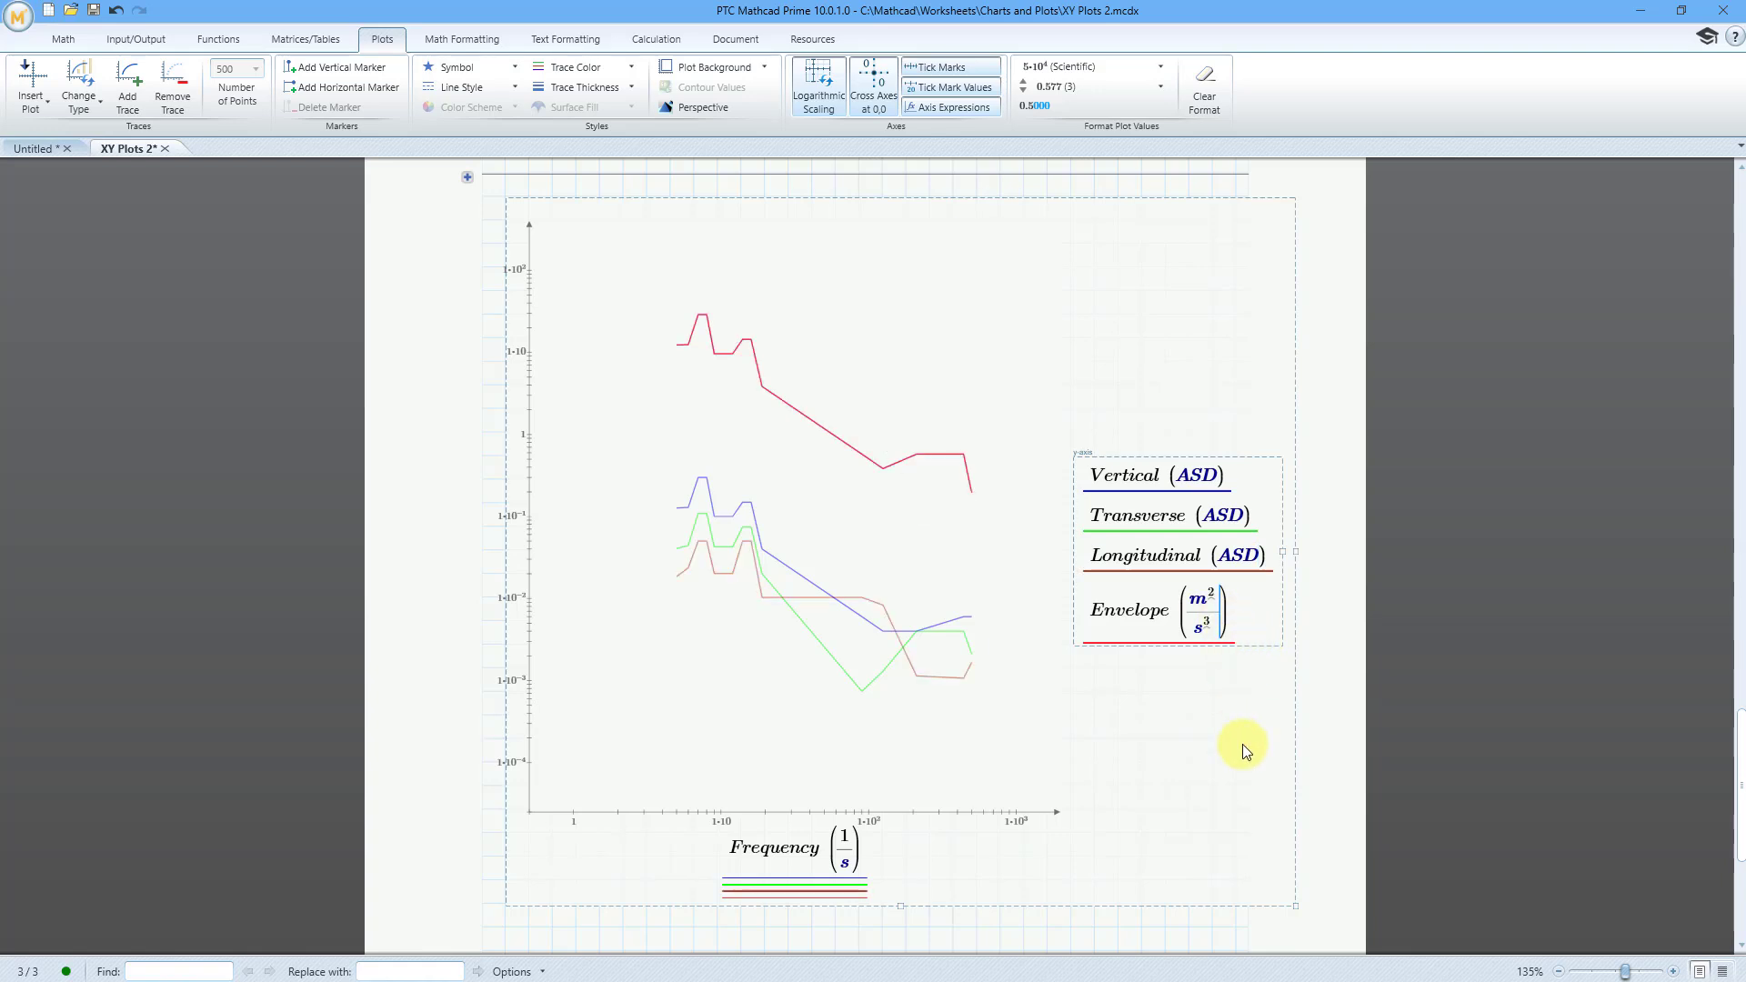
{"action": "key", "text": "BackSpace"}
{"action": "key", "text": "BackSpace"}
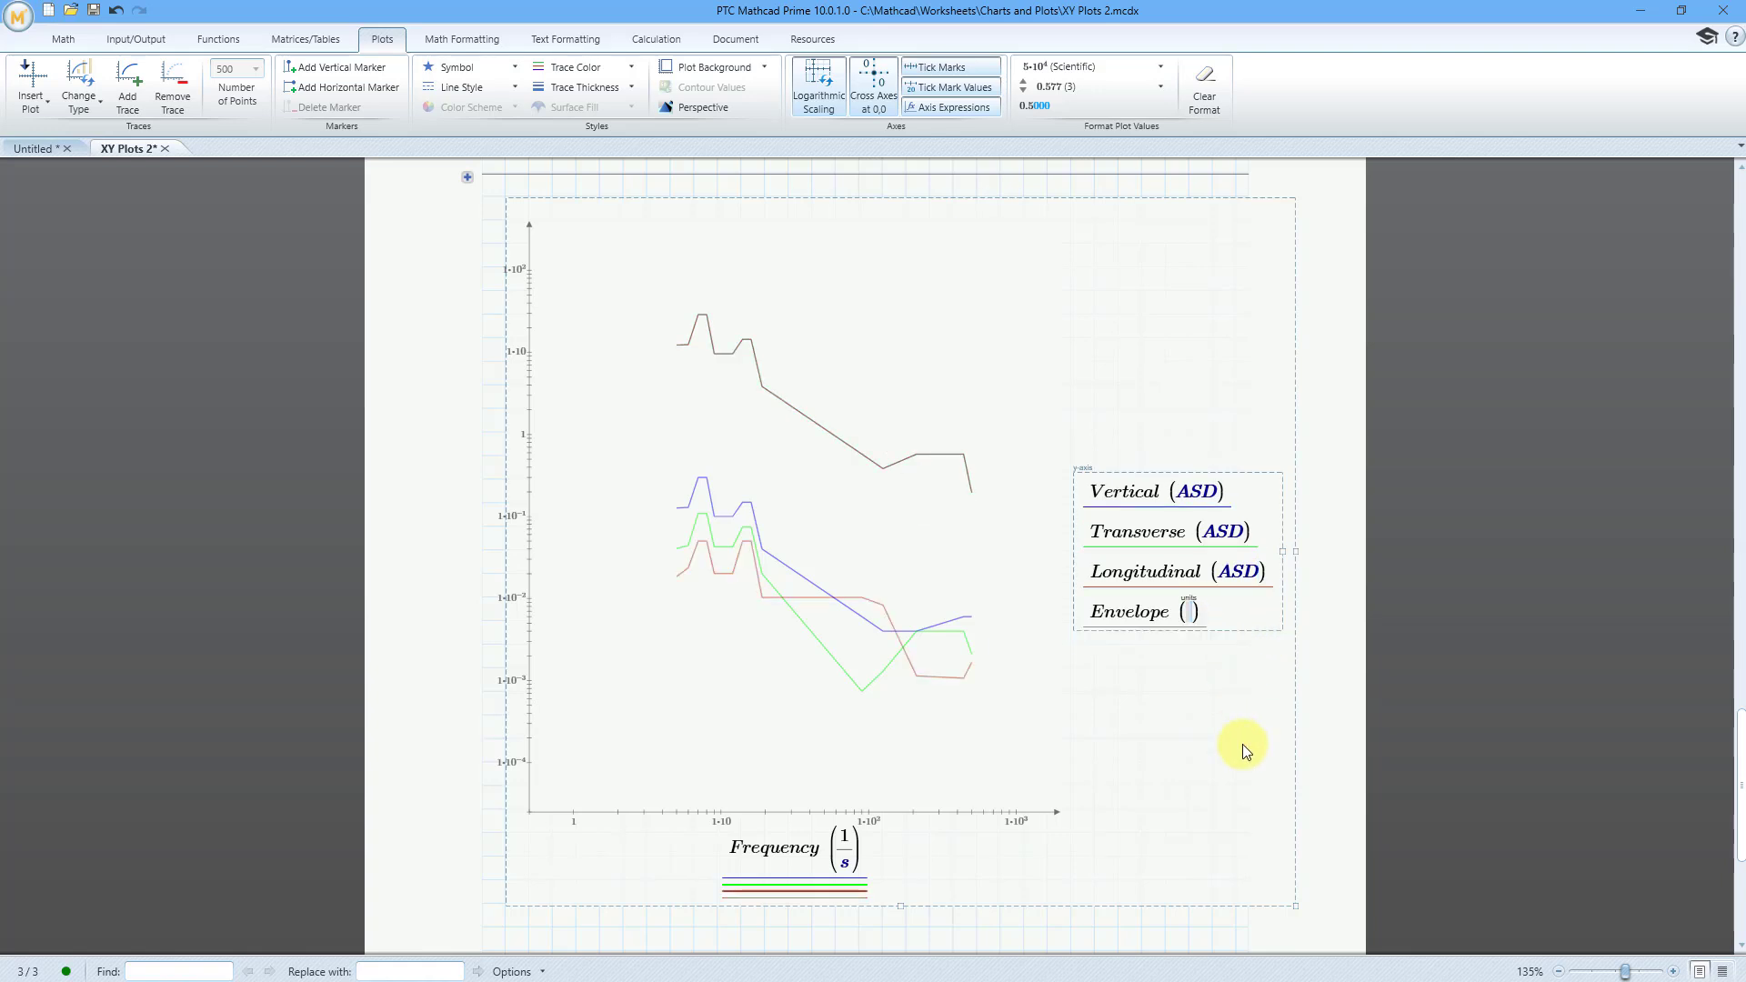
{"action": "type", "text": "ASD"}
{"action": "left_click", "coordinate": [999, 930]}
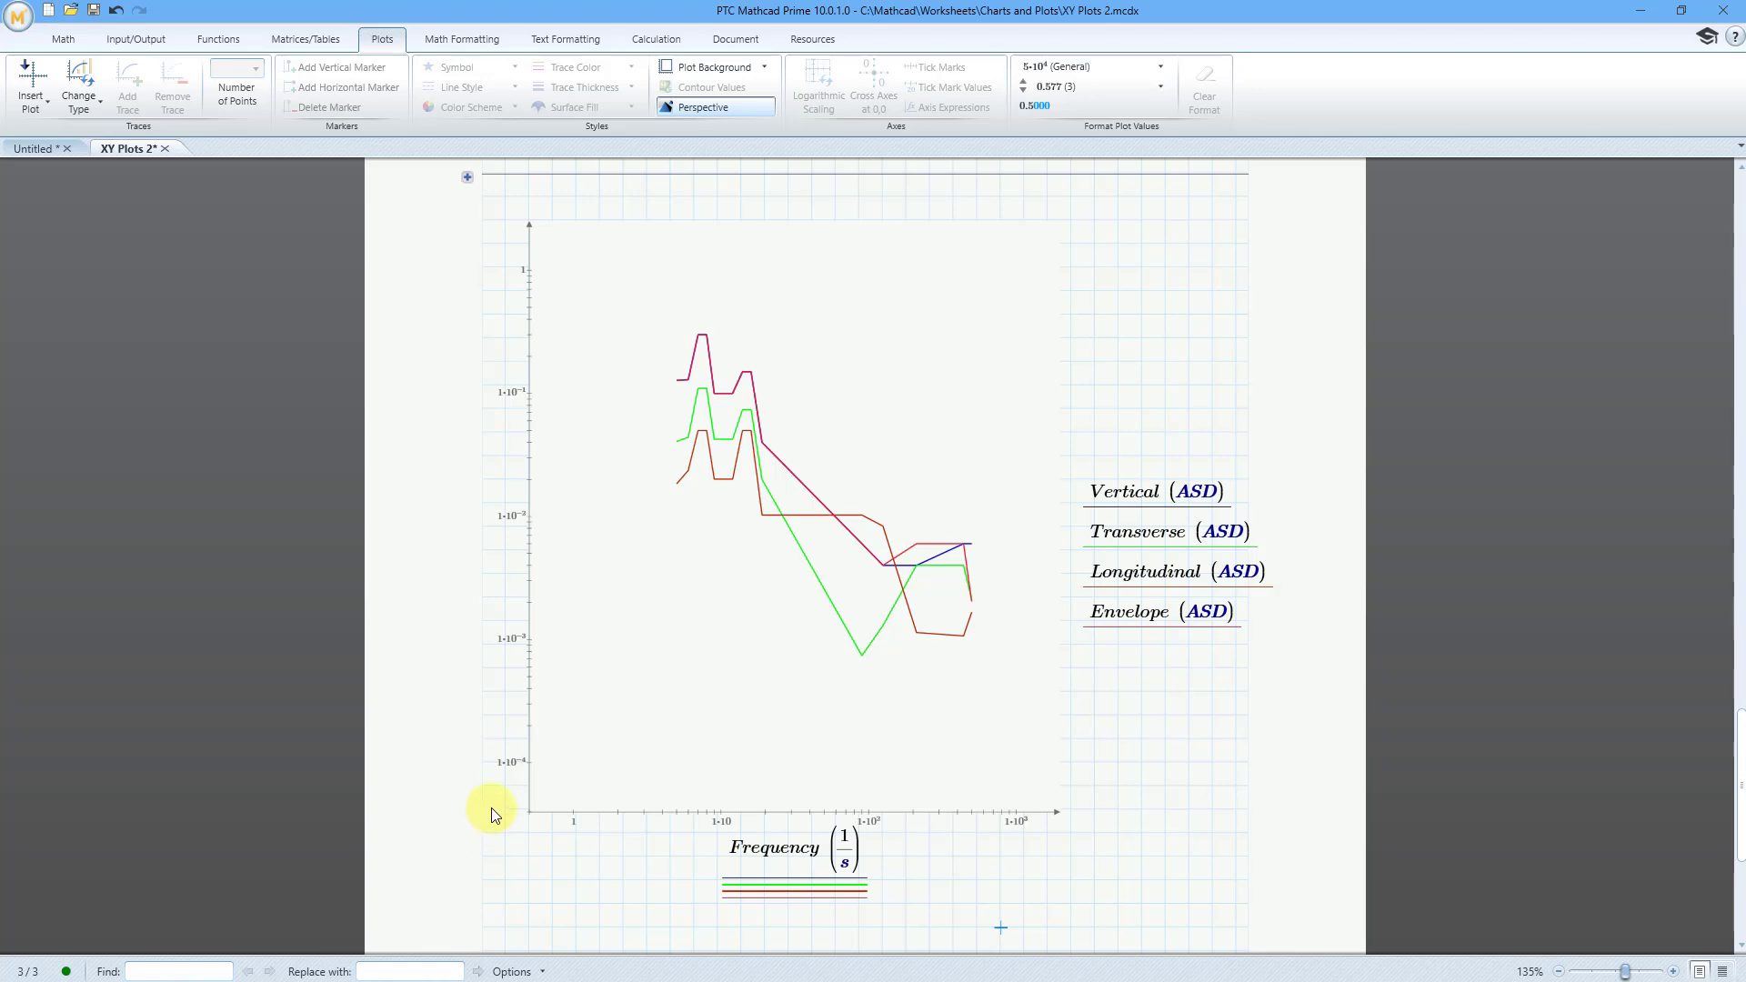
{"action": "scroll", "coordinate": [489, 674], "scroll_direction": "down", "scroll_amount": 5}
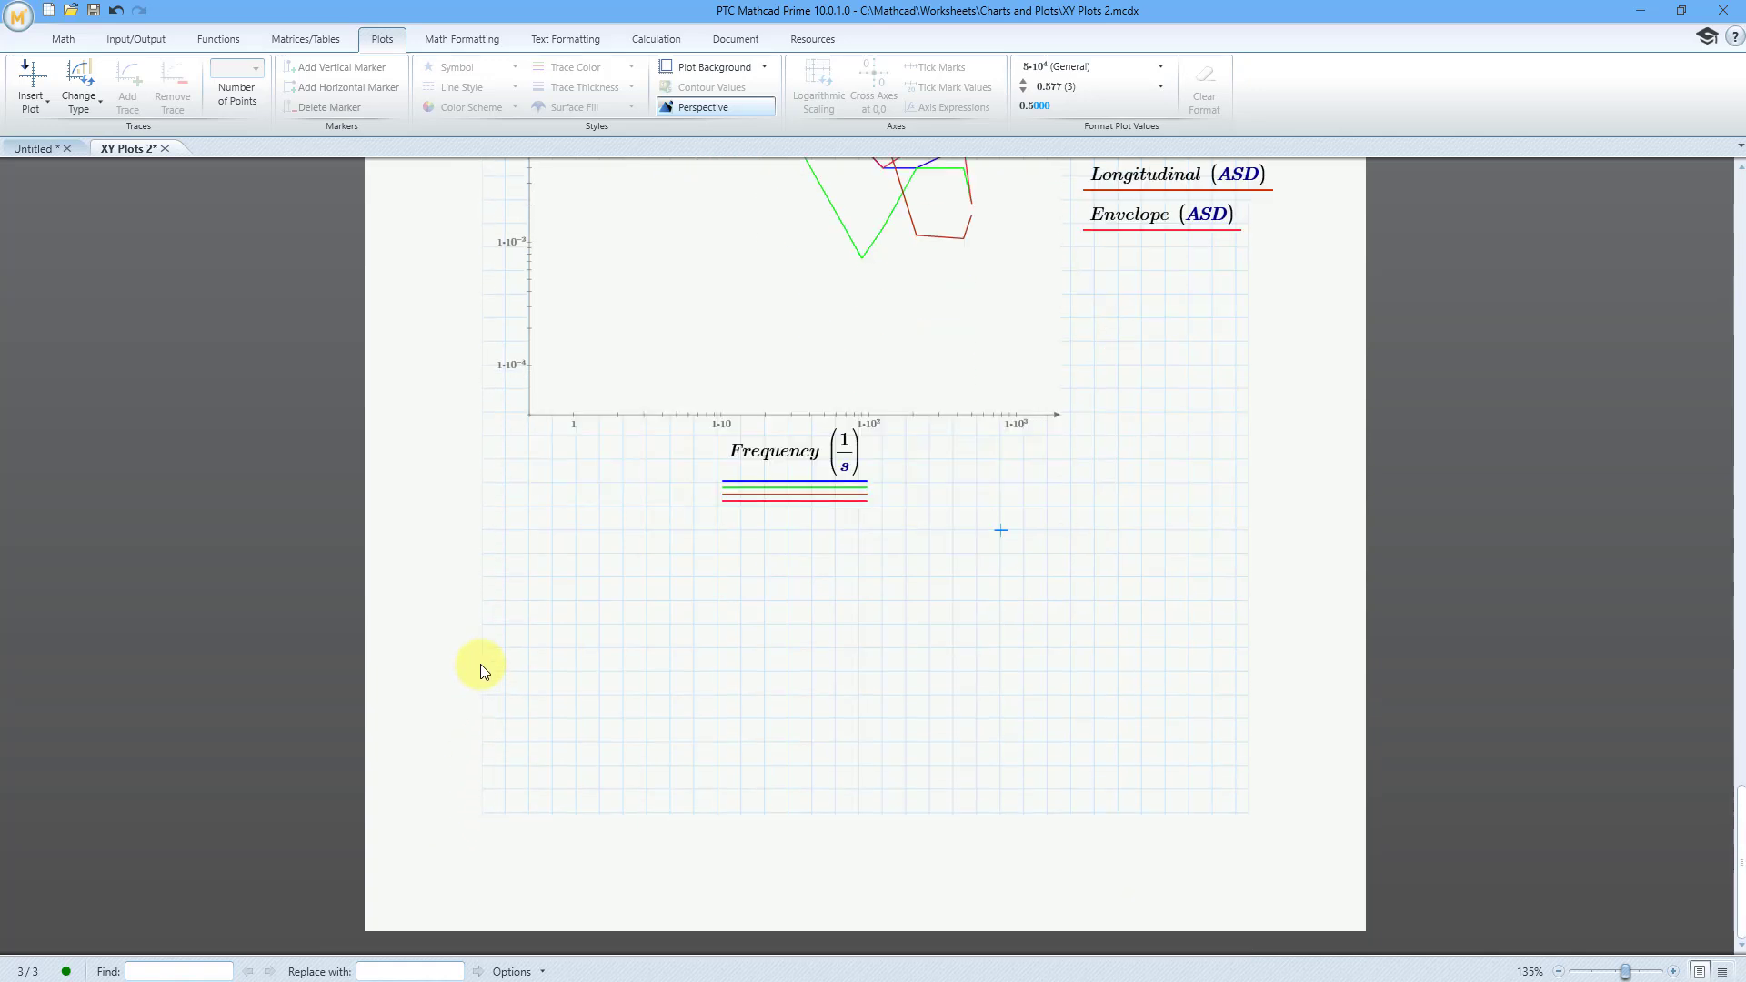